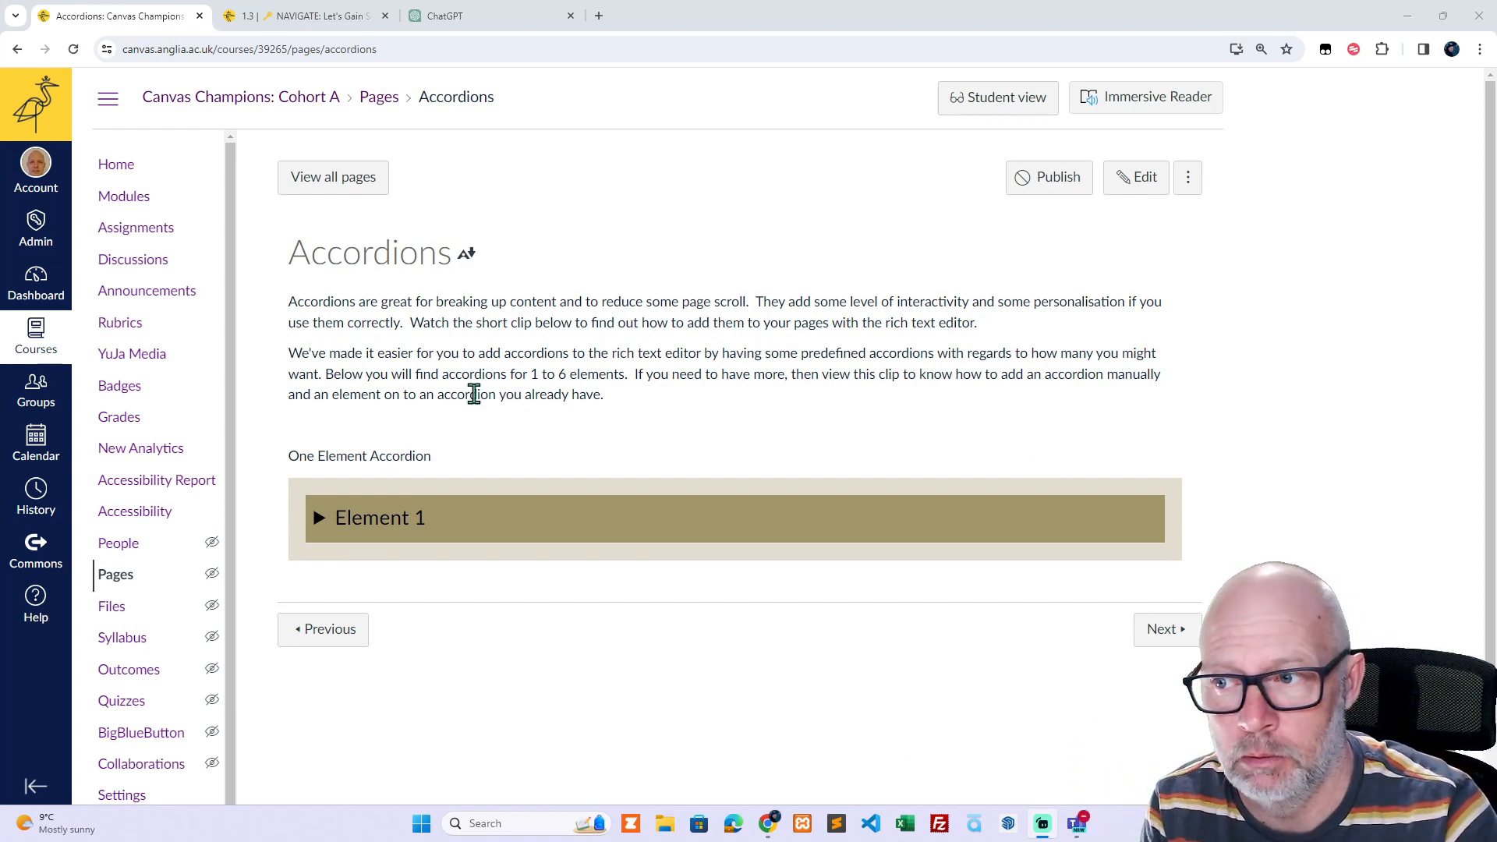
- Expand and collapse the Element 1 accordion to check how its body text is revealed and hidden
click(319, 520)
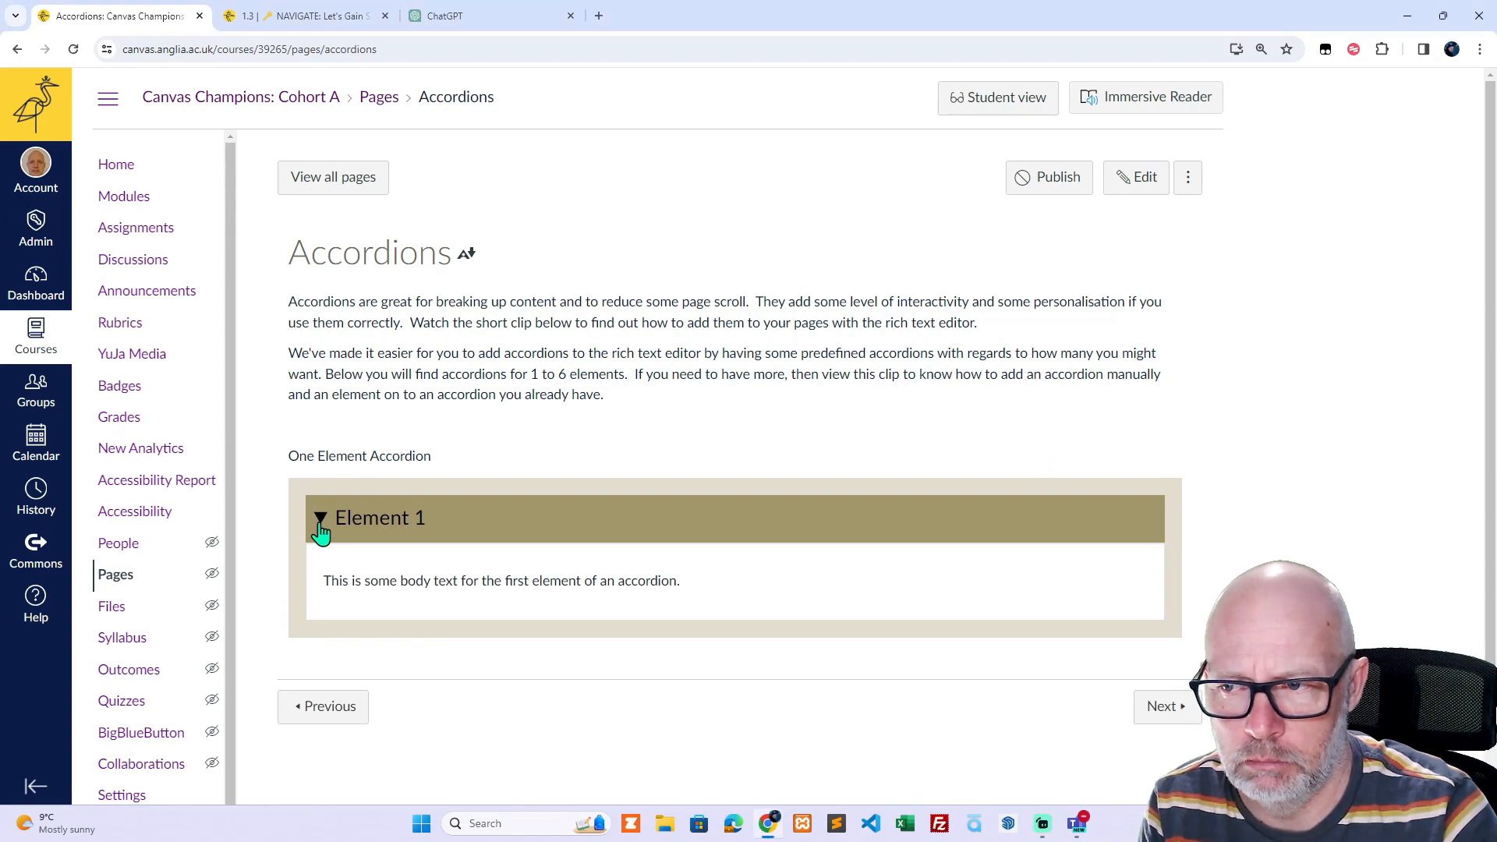
click(319, 524)
click(320, 524)
click(319, 524)
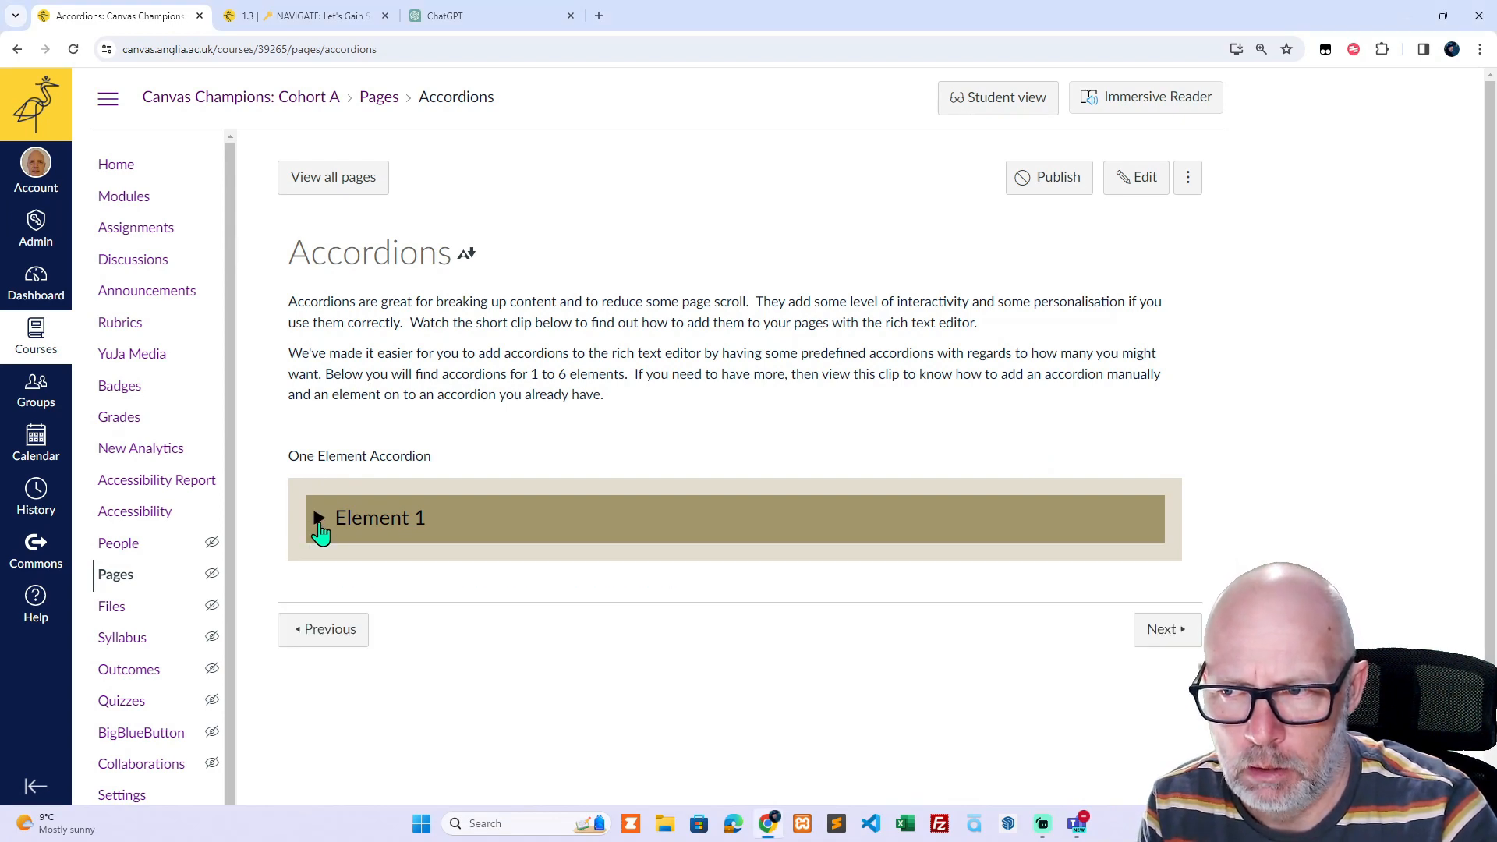
click(320, 524)
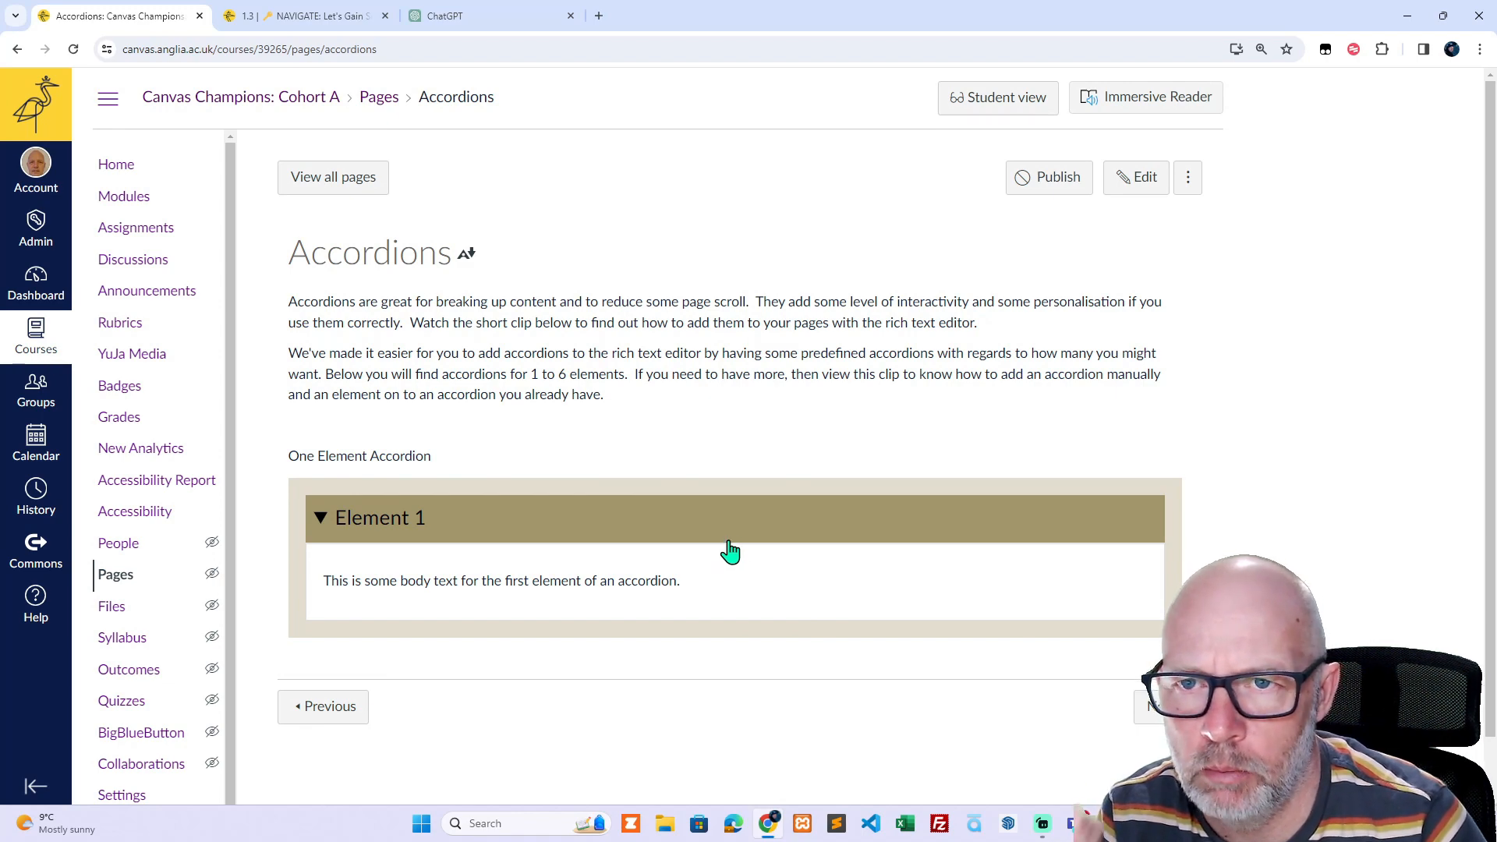
- Open the Accordions page for editing with a taller content area and add a filler line of repeated z's below the accordion
click(1143, 178)
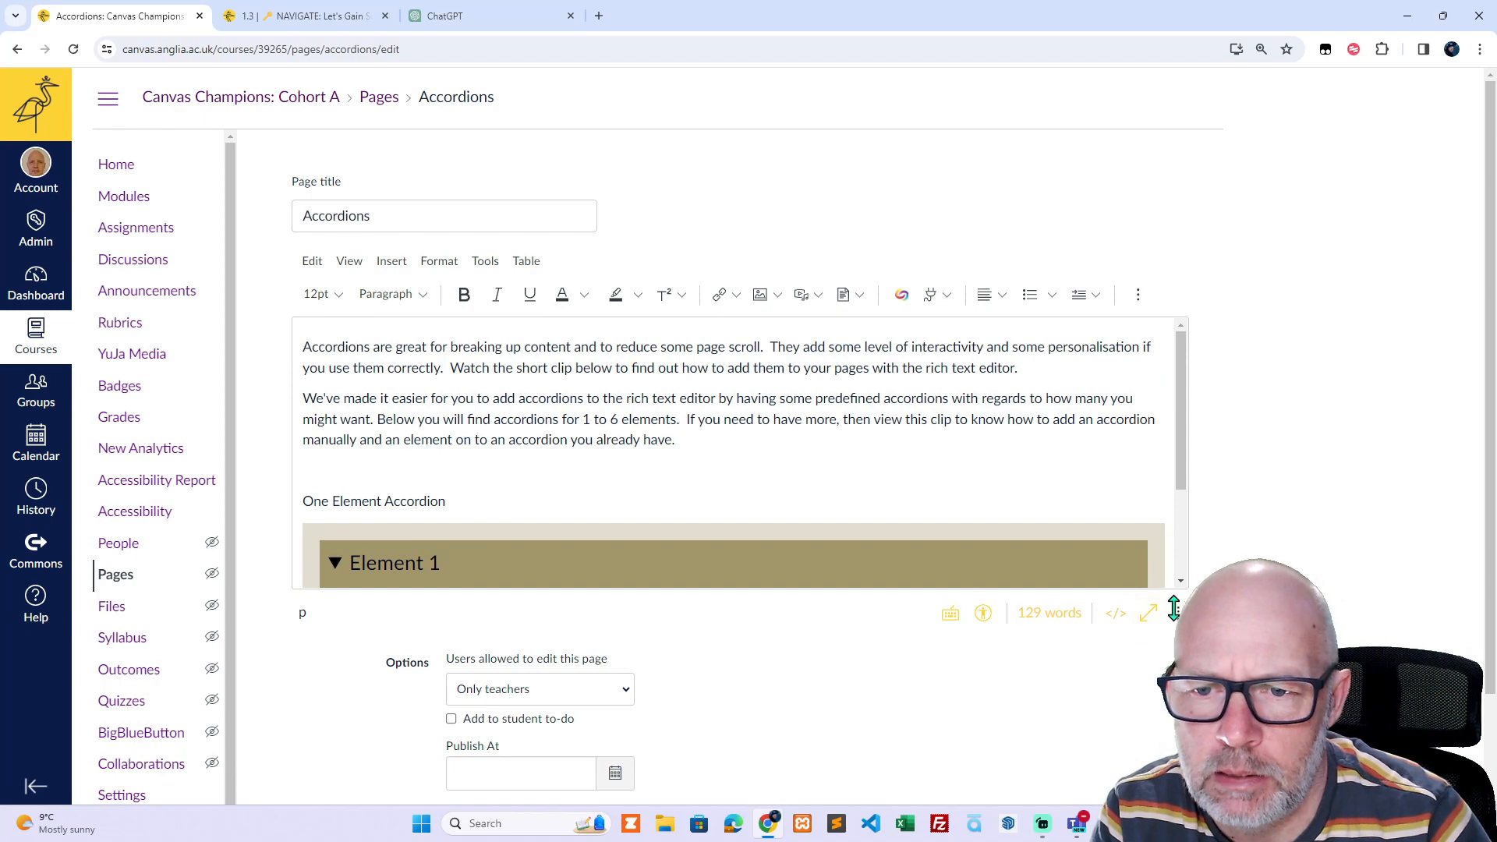
drag(1174, 609, 1175, 659)
scroll(1211, 487, down, 3)
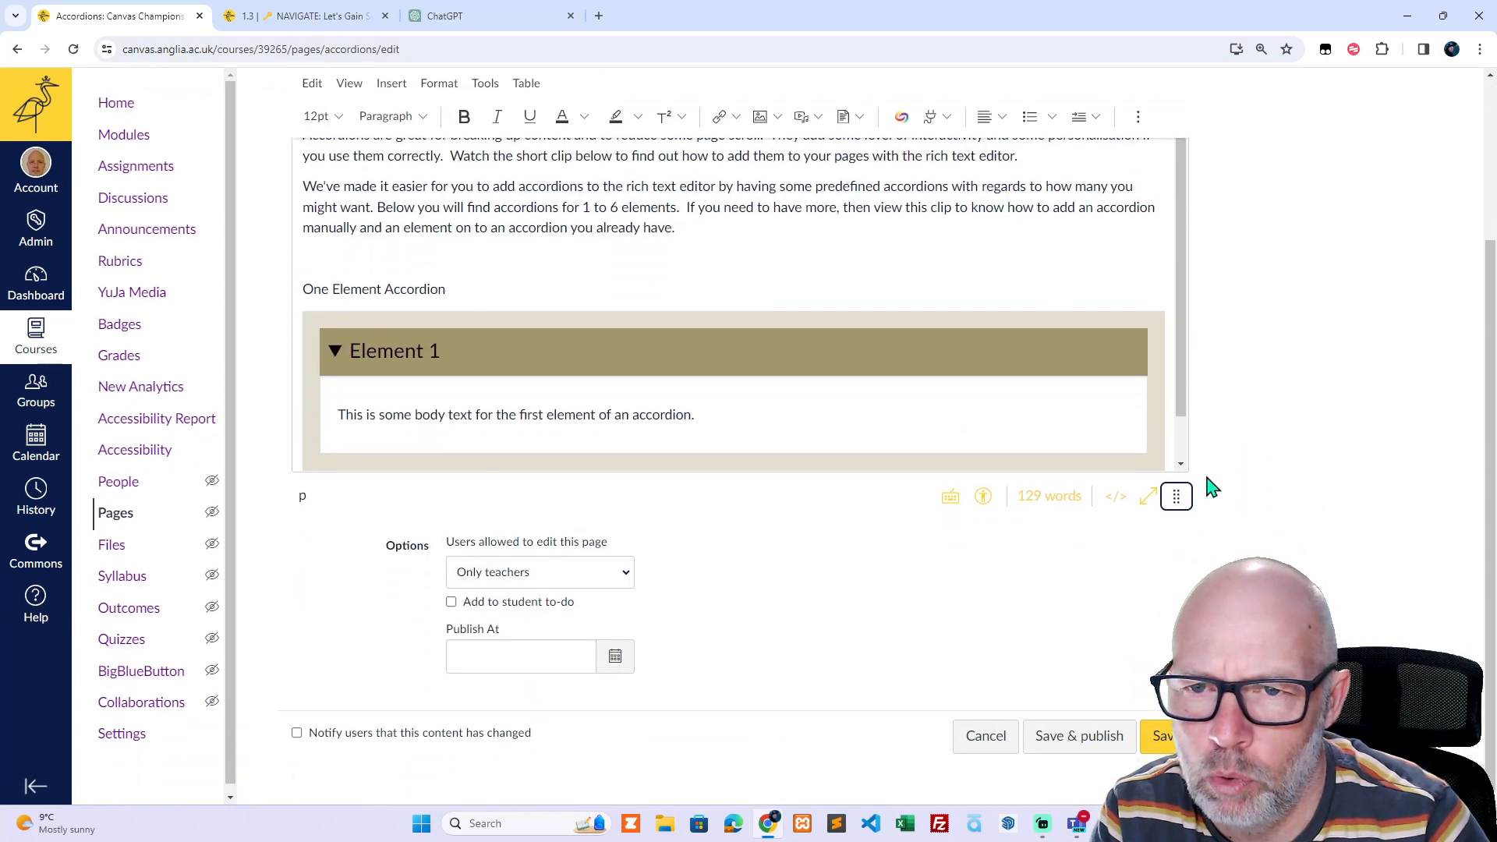
drag(1180, 404, 1177, 458)
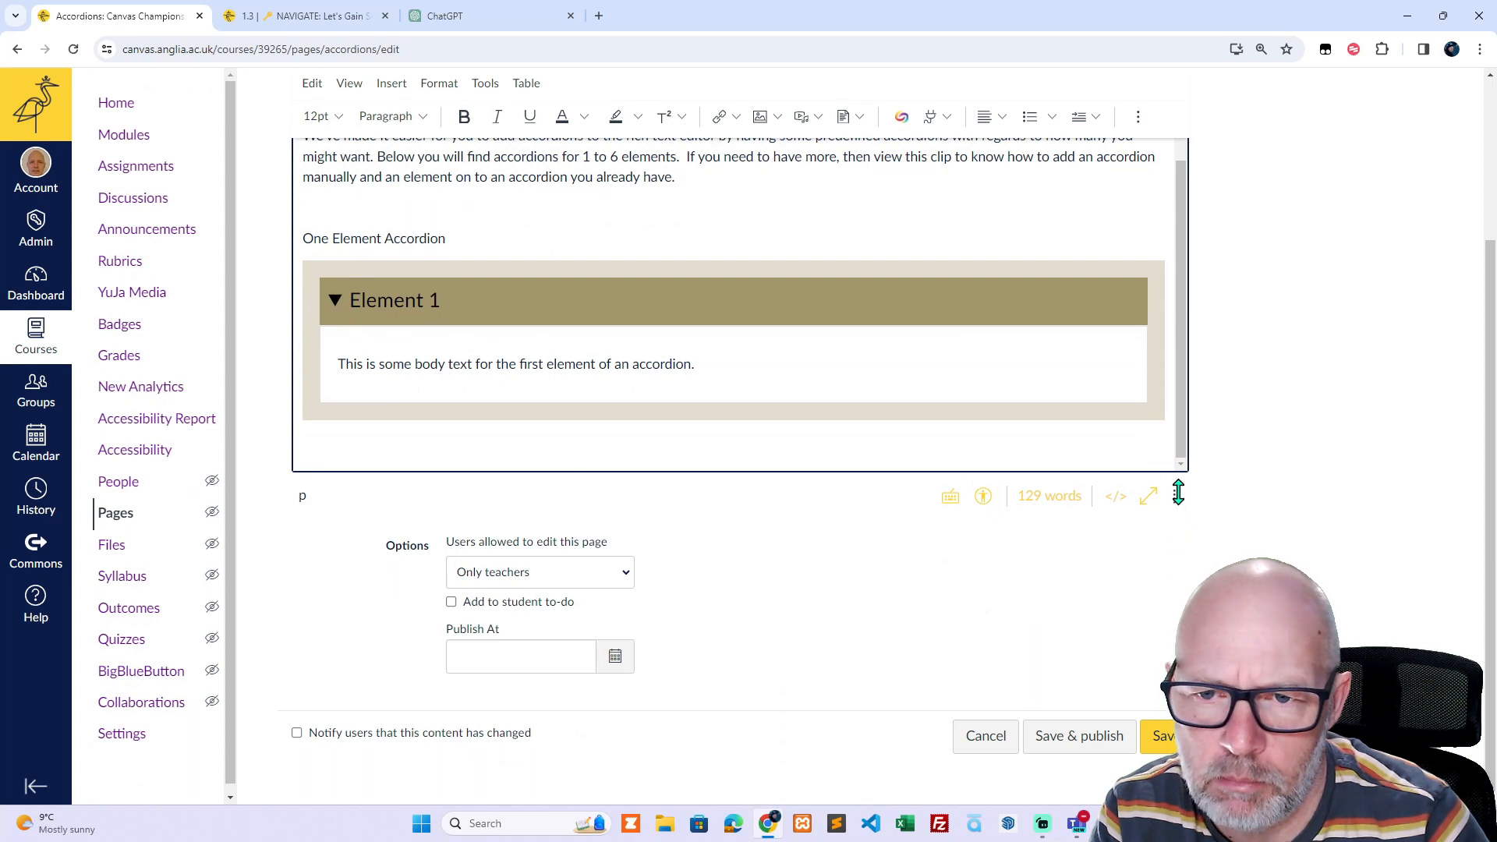
drag(1178, 493, 1171, 665)
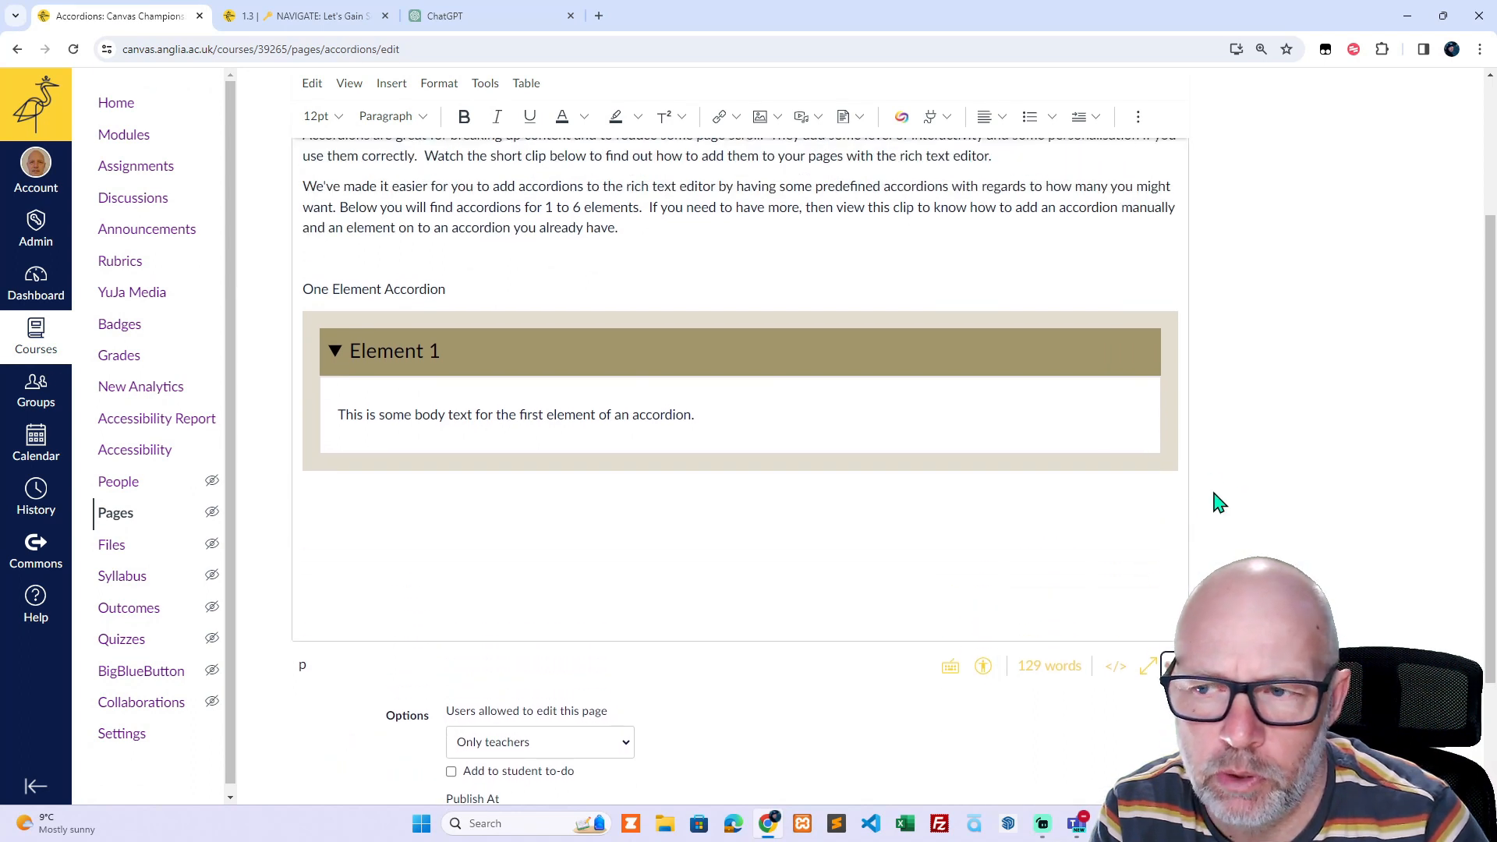
click(458, 503)
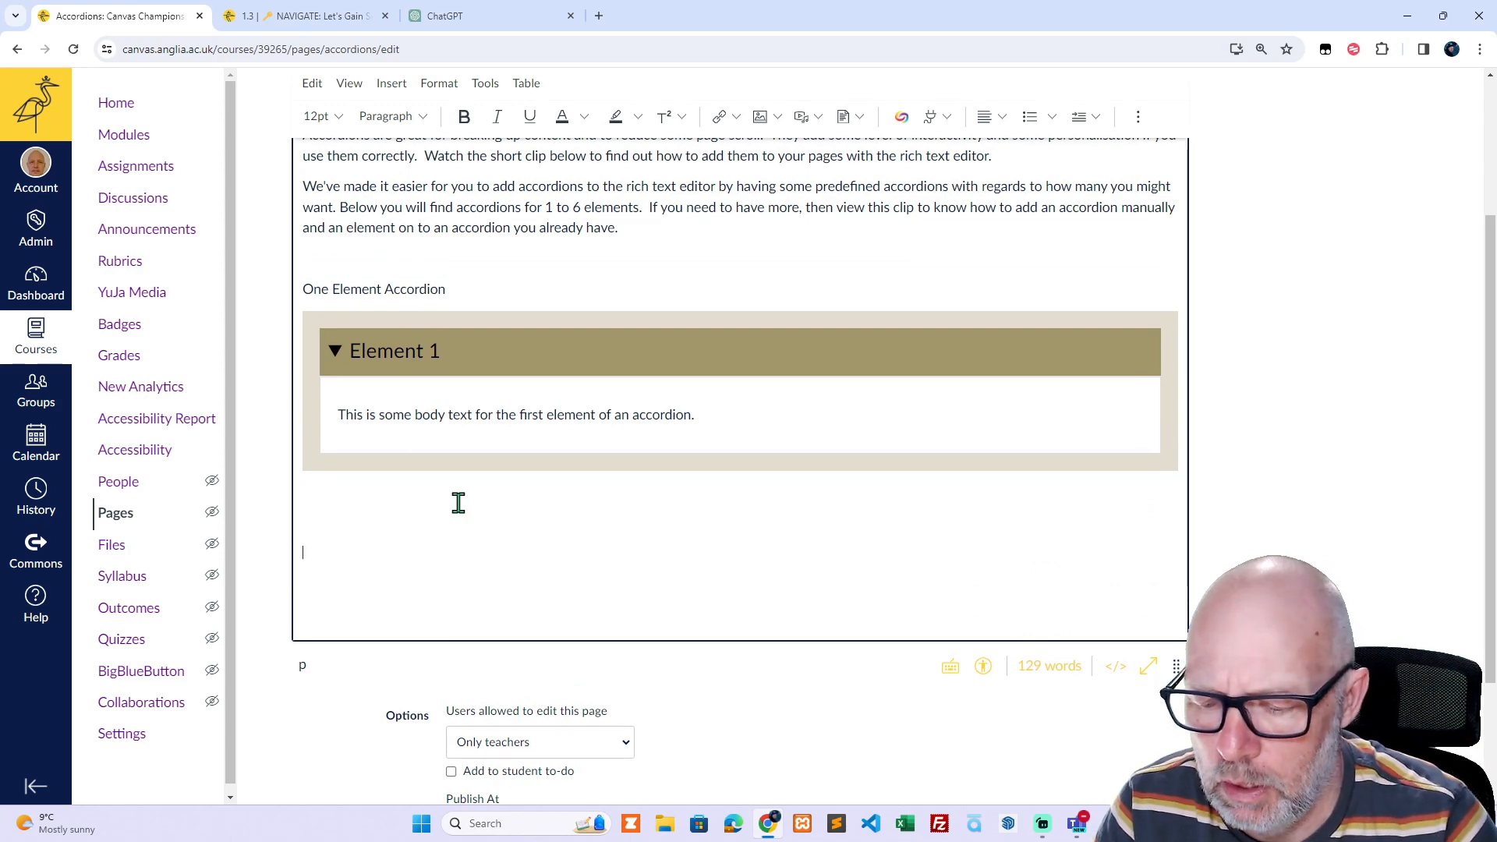
text(zzzzzzzzzzzzzzzzzzzzzz)
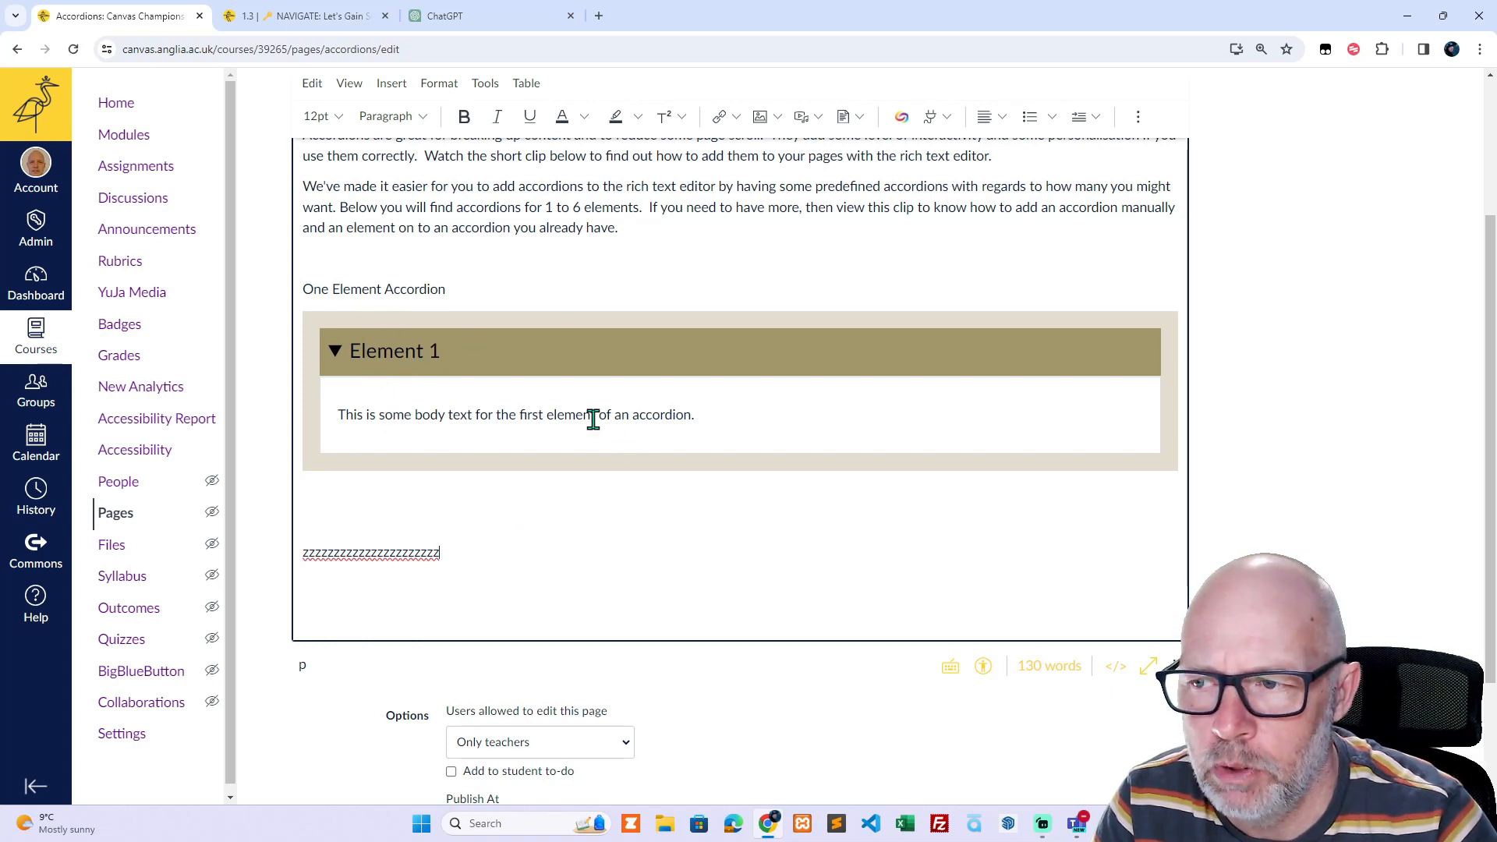
- Paste a copy of the One Element Accordion, including its heading line, below the filler line of z's and save the page
click(326, 520)
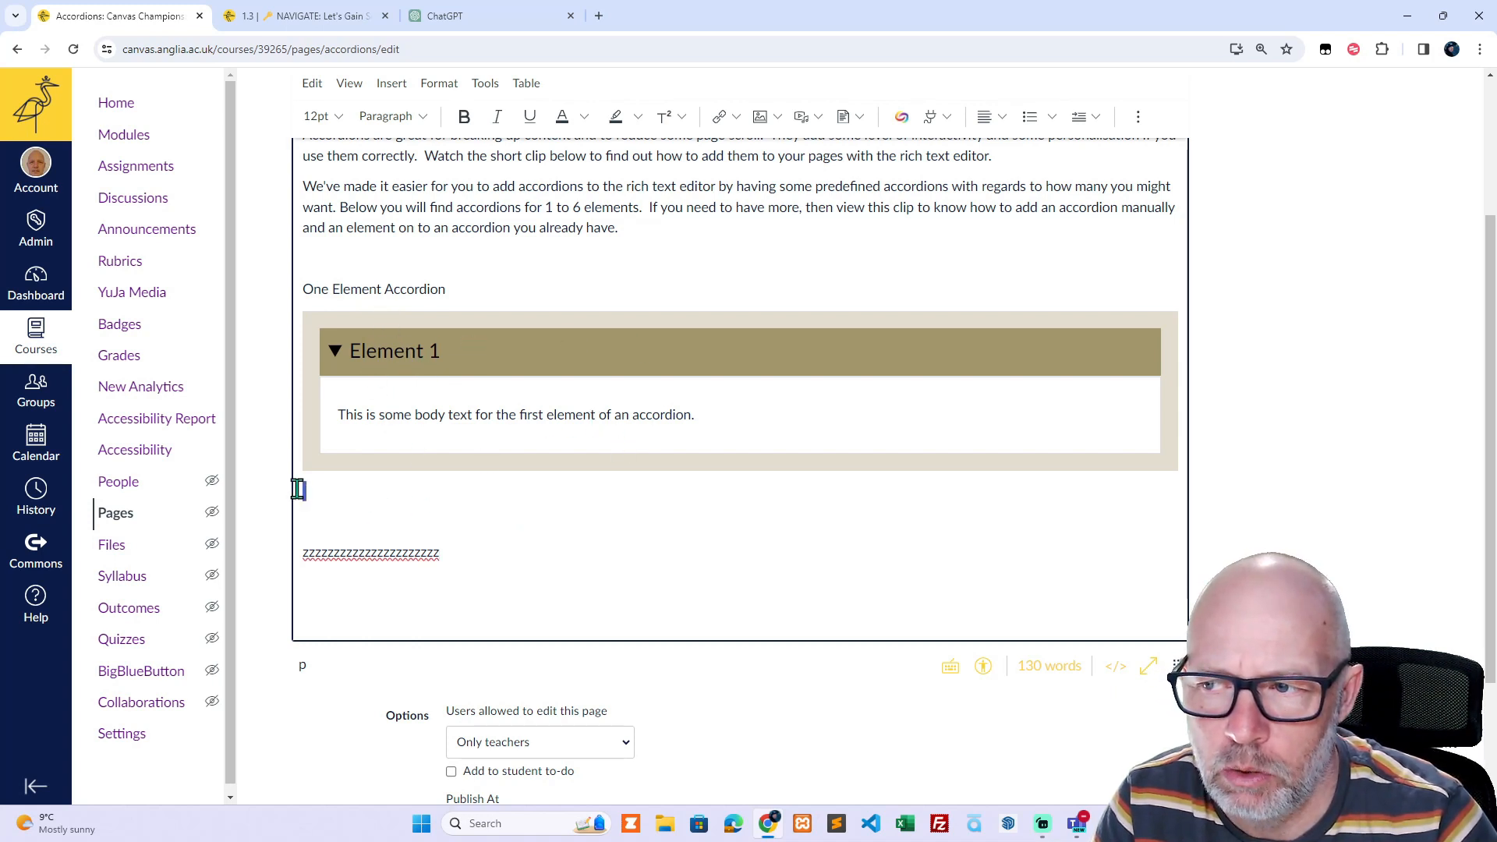
drag(297, 488, 297, 287)
key(ctrl+c)
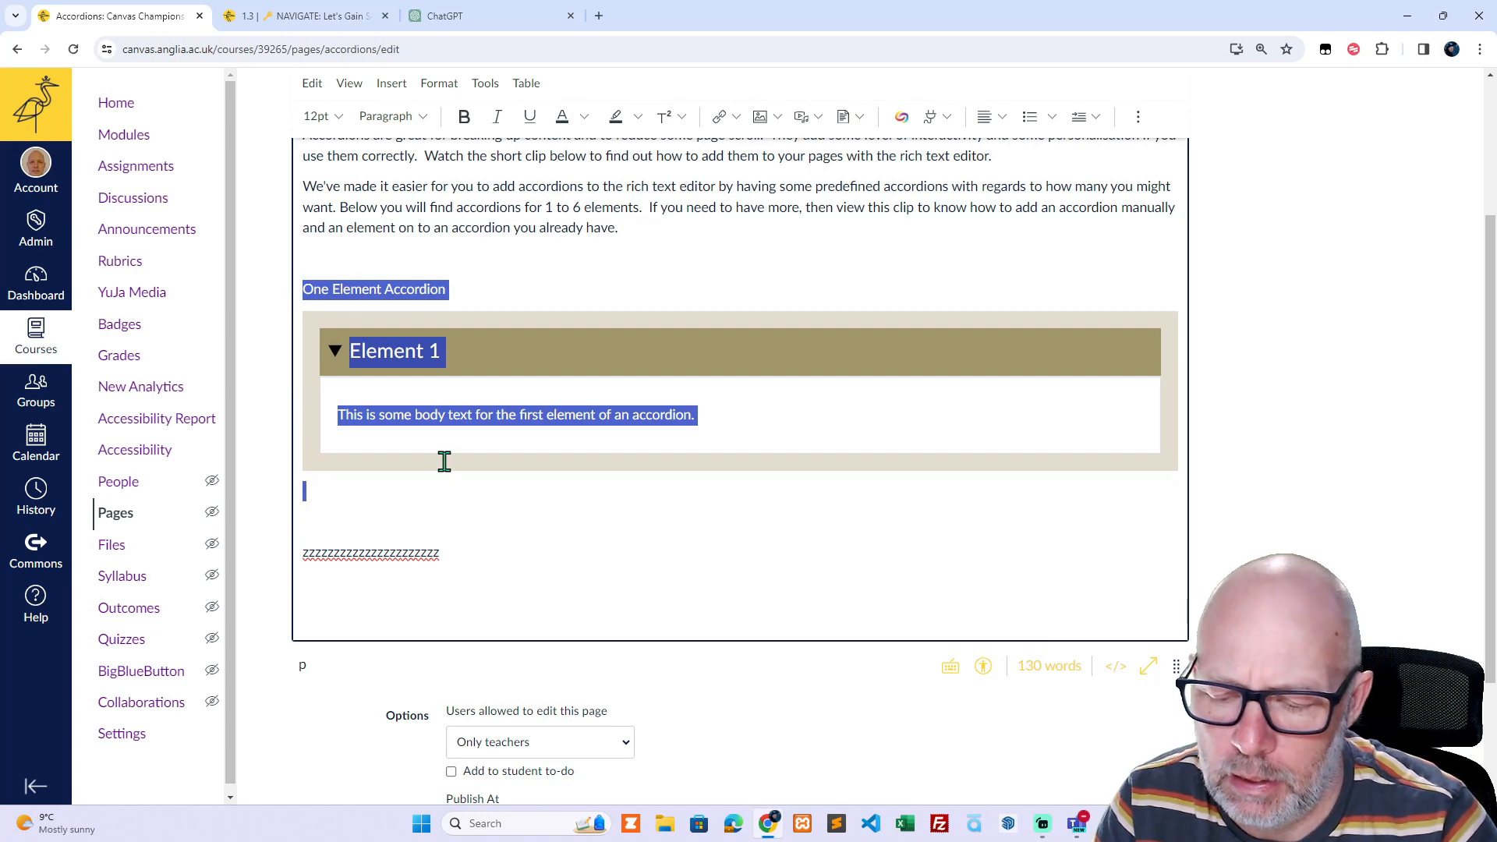
click(456, 555)
key(Return)
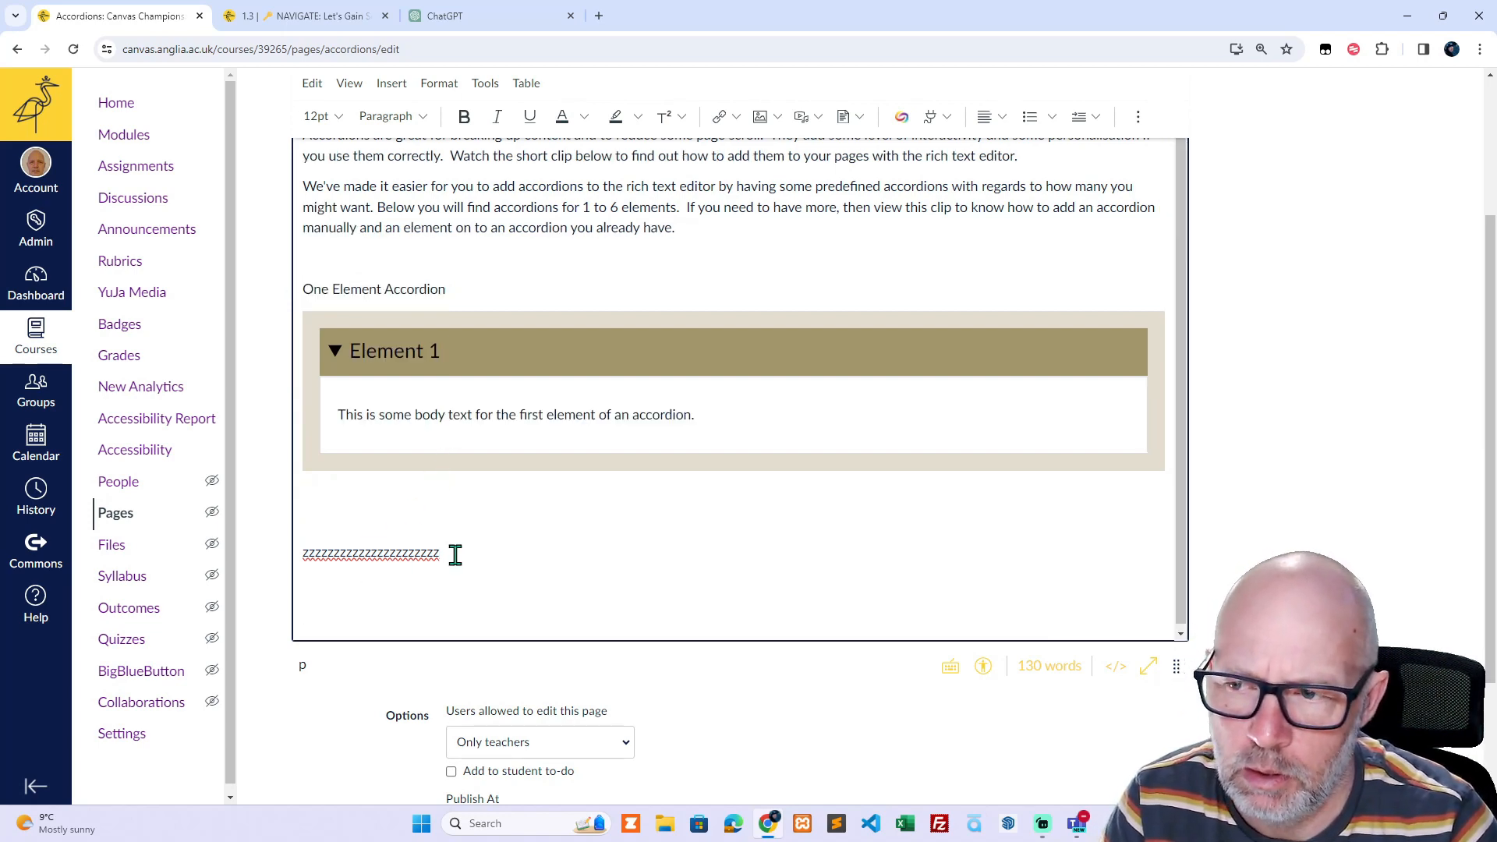
key(ctrl+v)
scroll(1316, 559, down, 2)
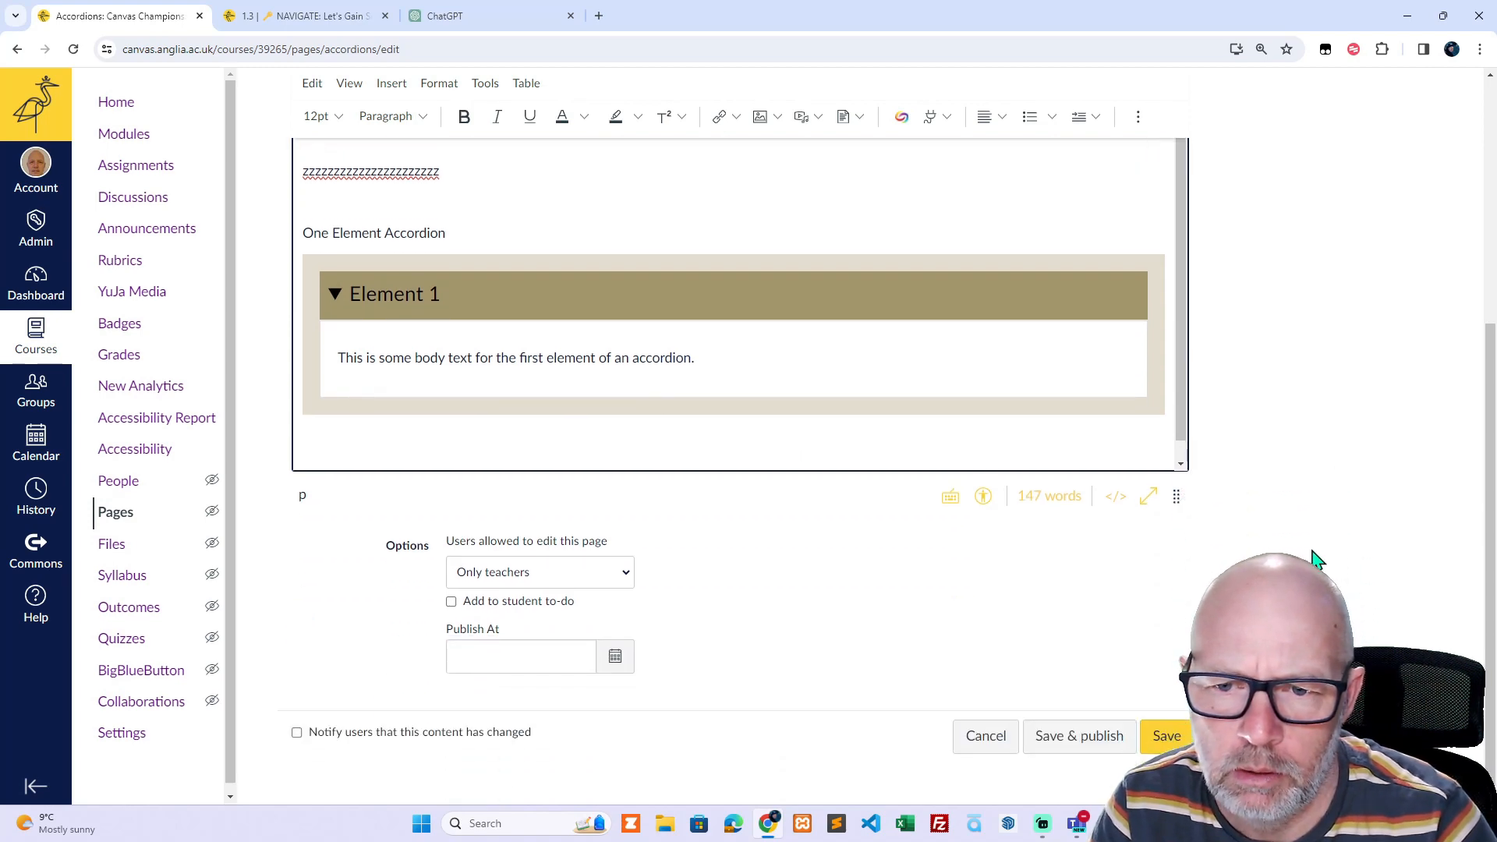
click(1165, 736)
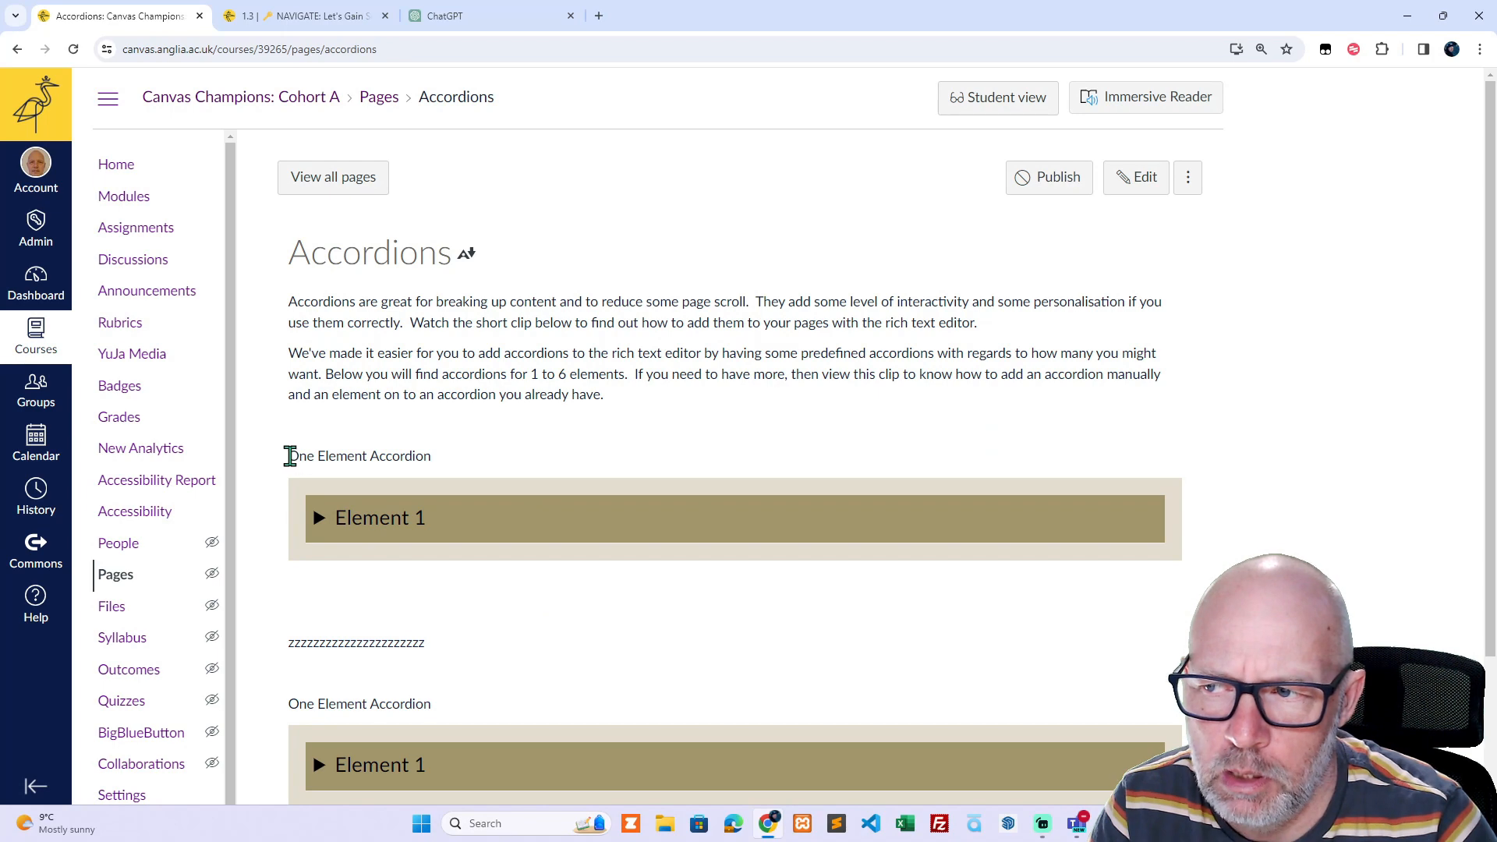
- Compare the original accordion with its copy on the saved page by expanding and collapsing each Element 1
drag(289, 457, 301, 611)
scroll(304, 611, down, 1)
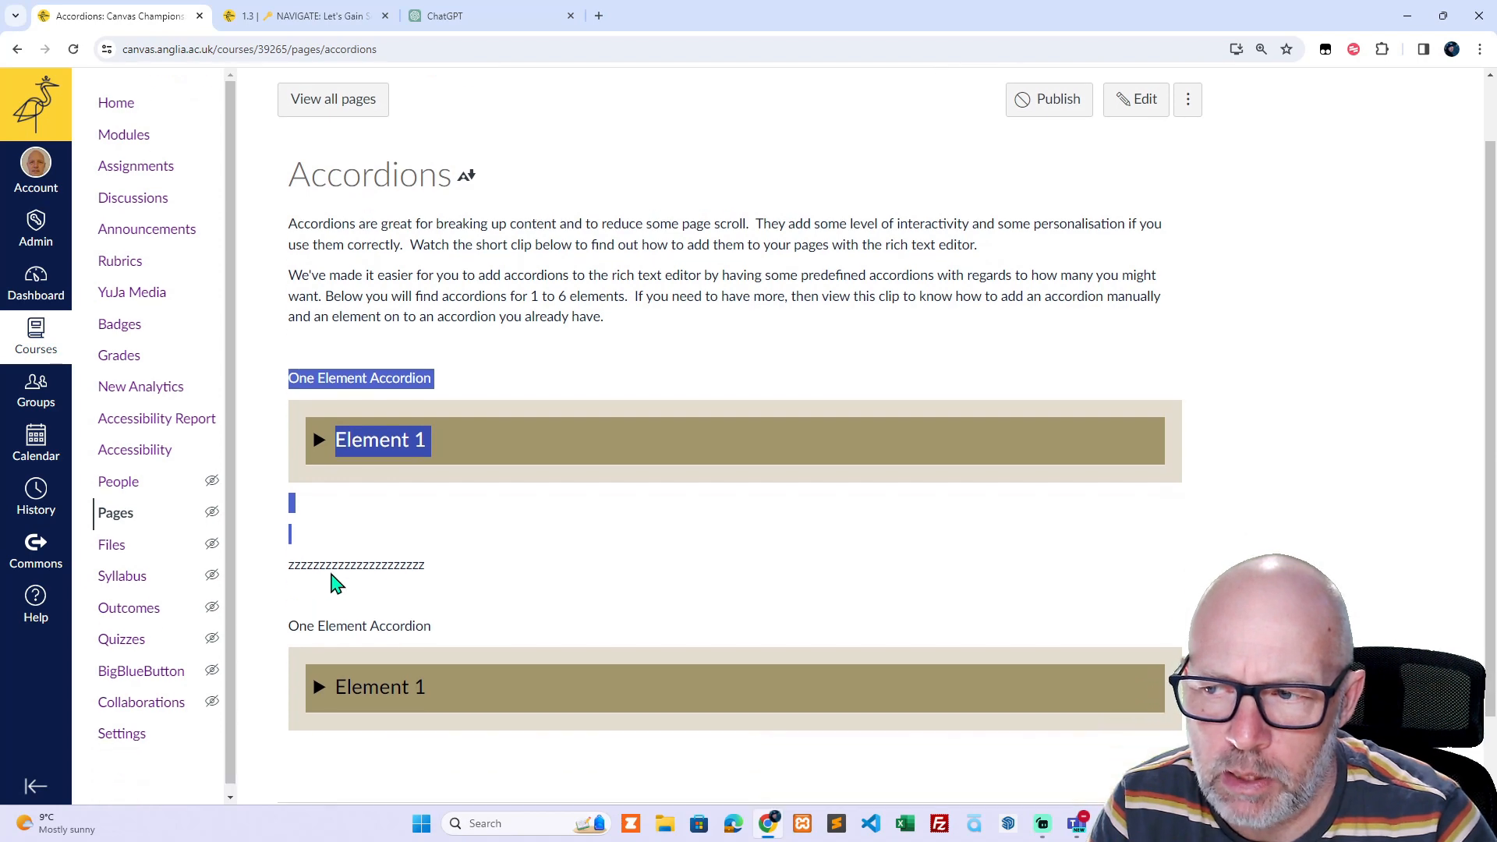
double_click(330, 689)
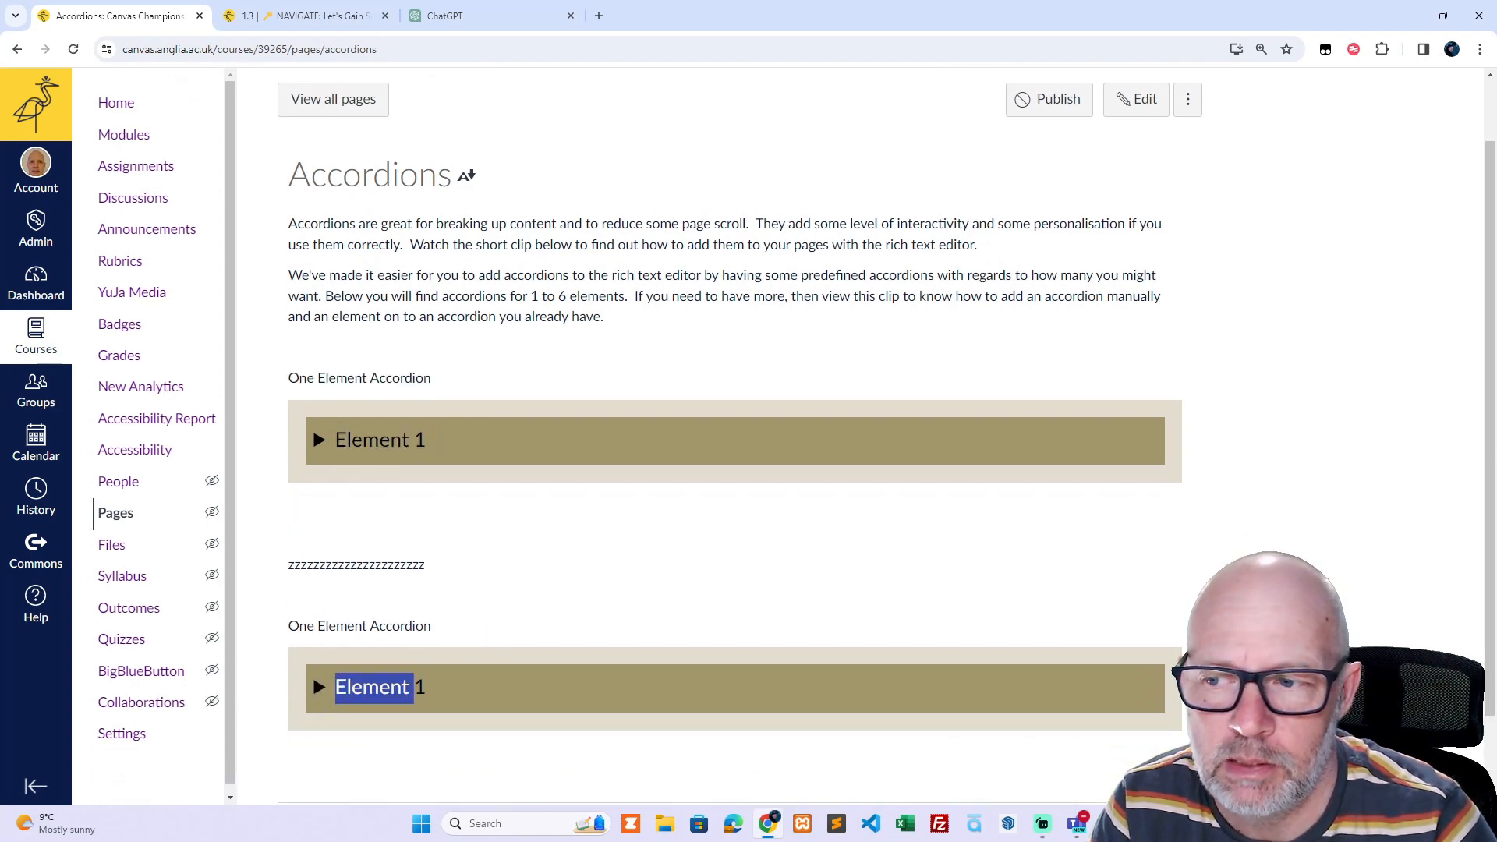
scroll(425, 595, down, 1)
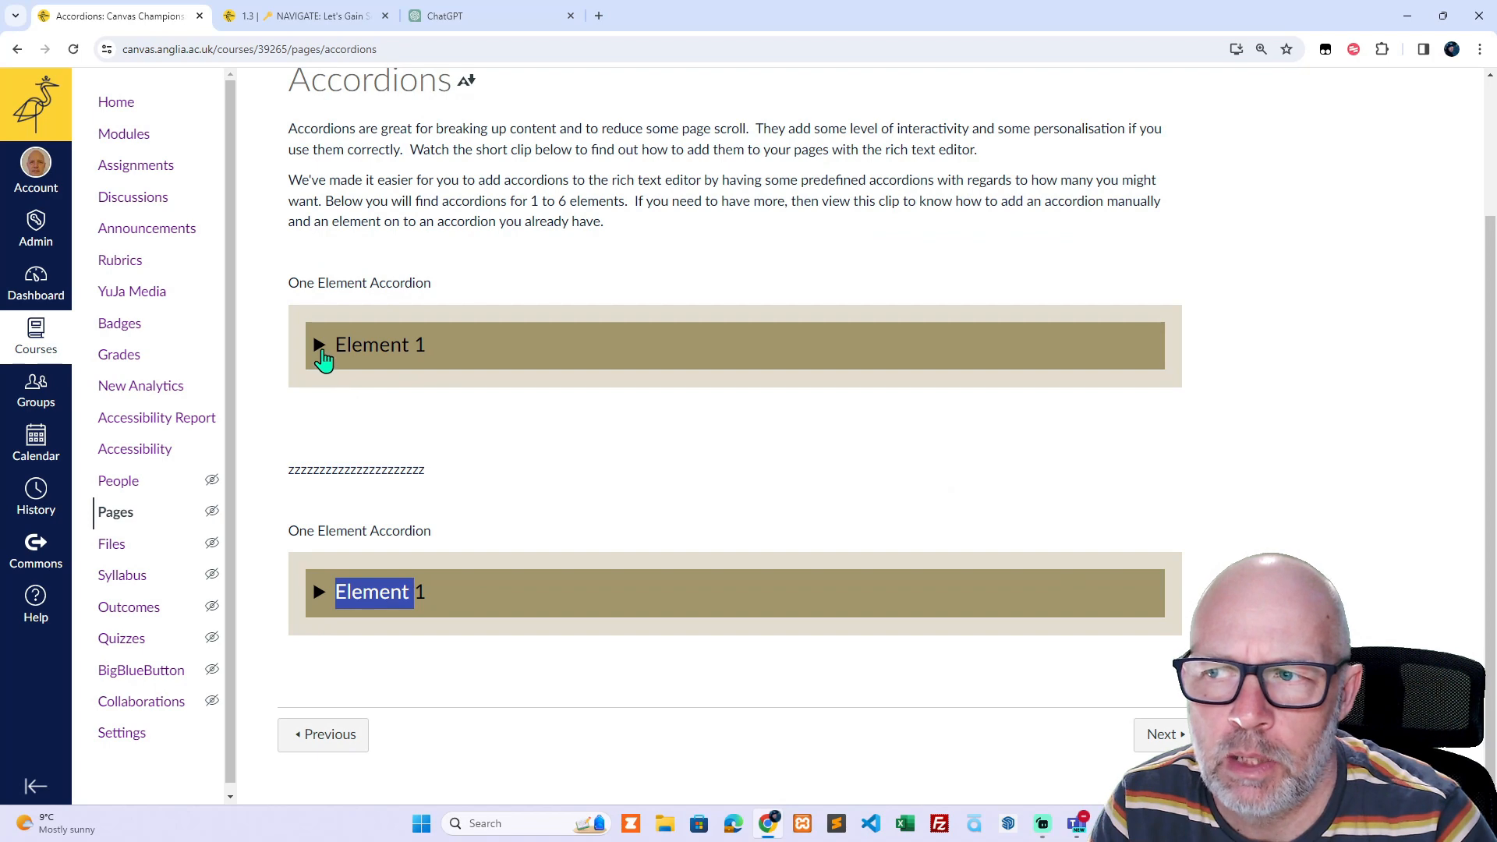
click(323, 358)
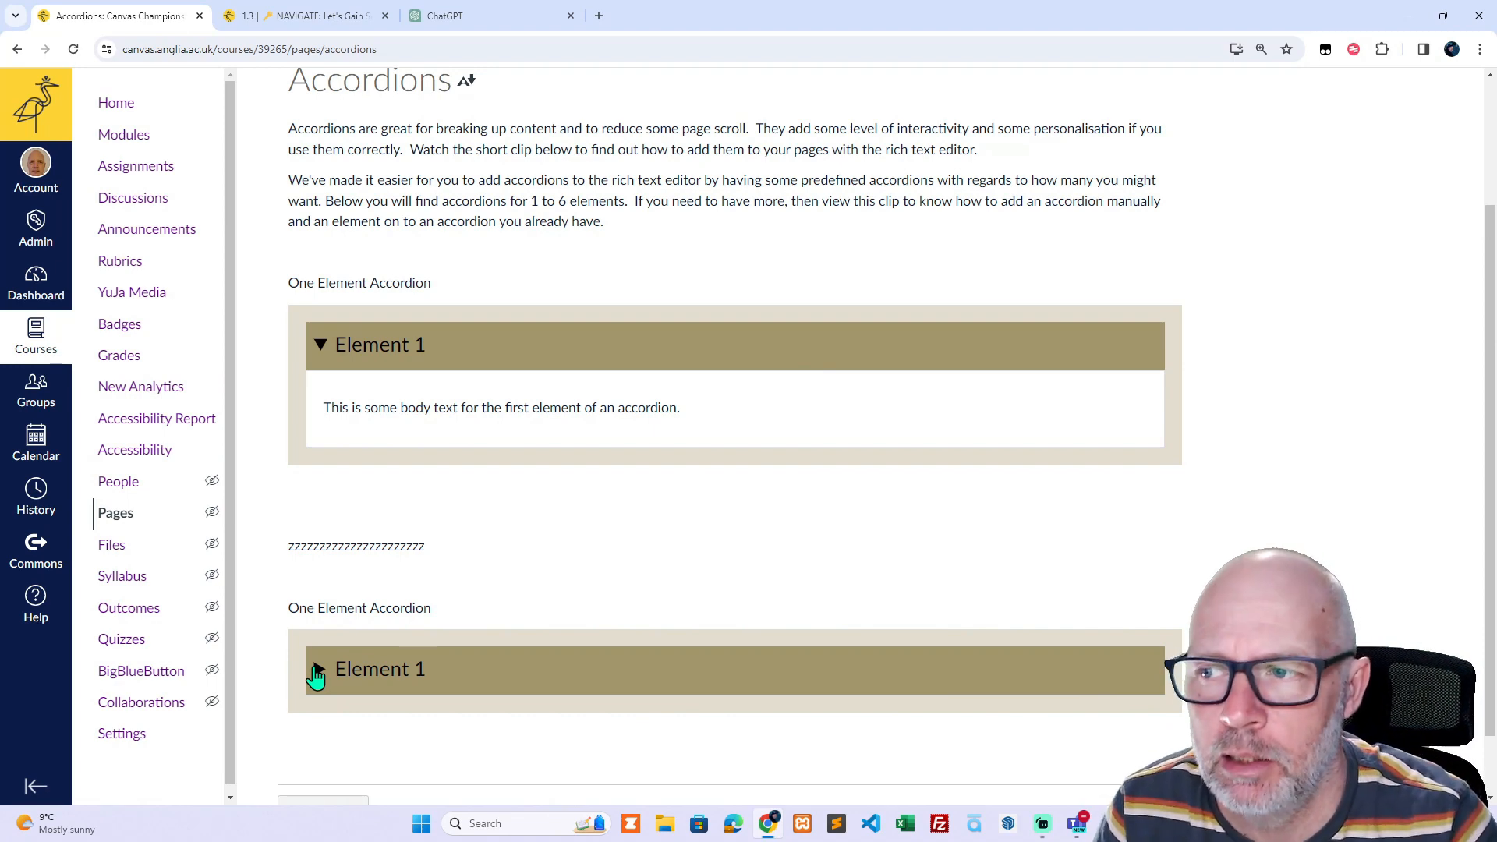
click(317, 349)
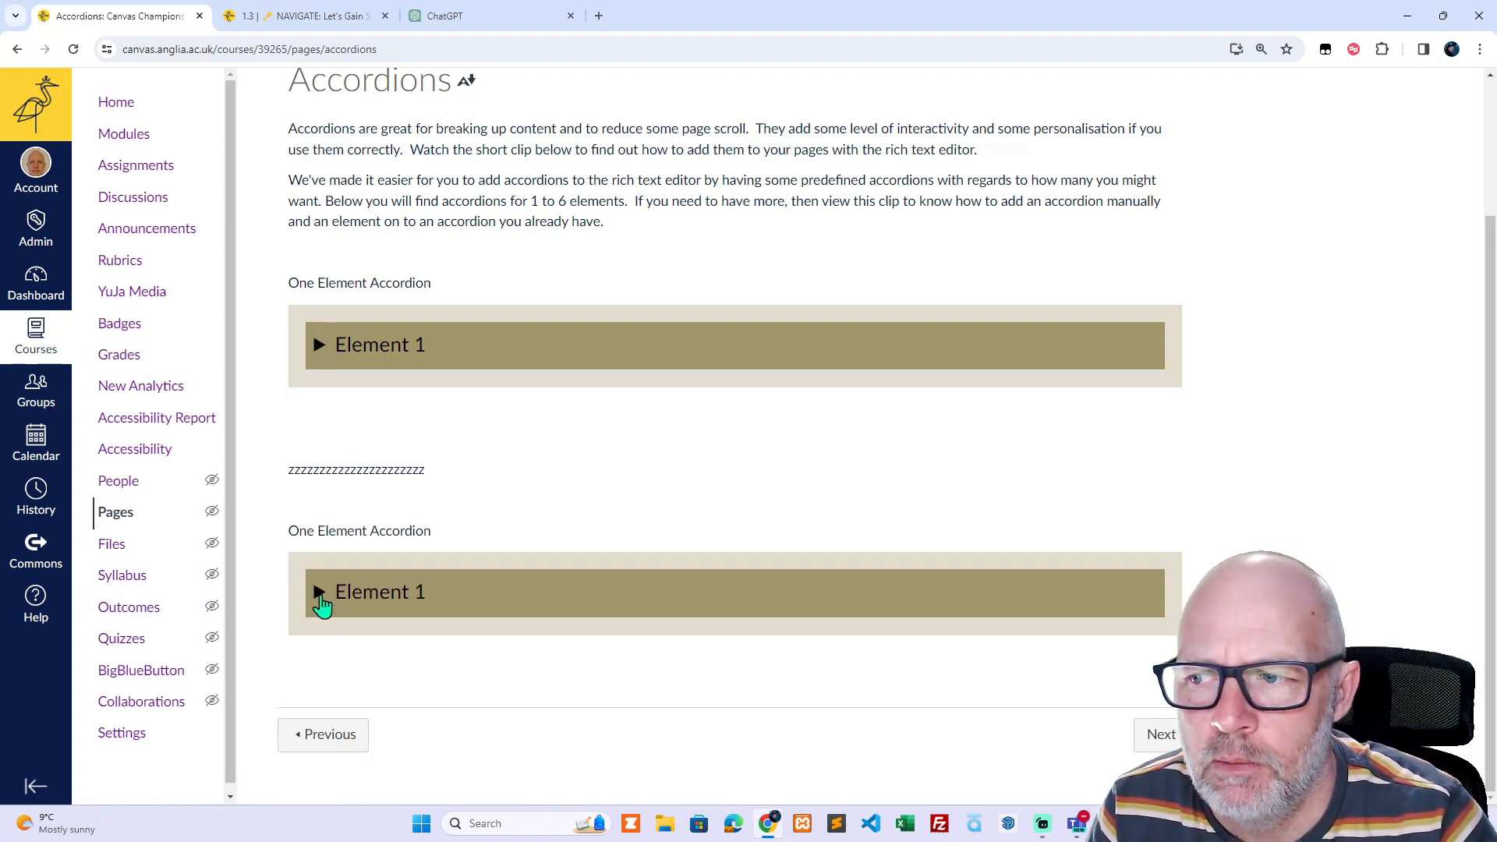
click(320, 599)
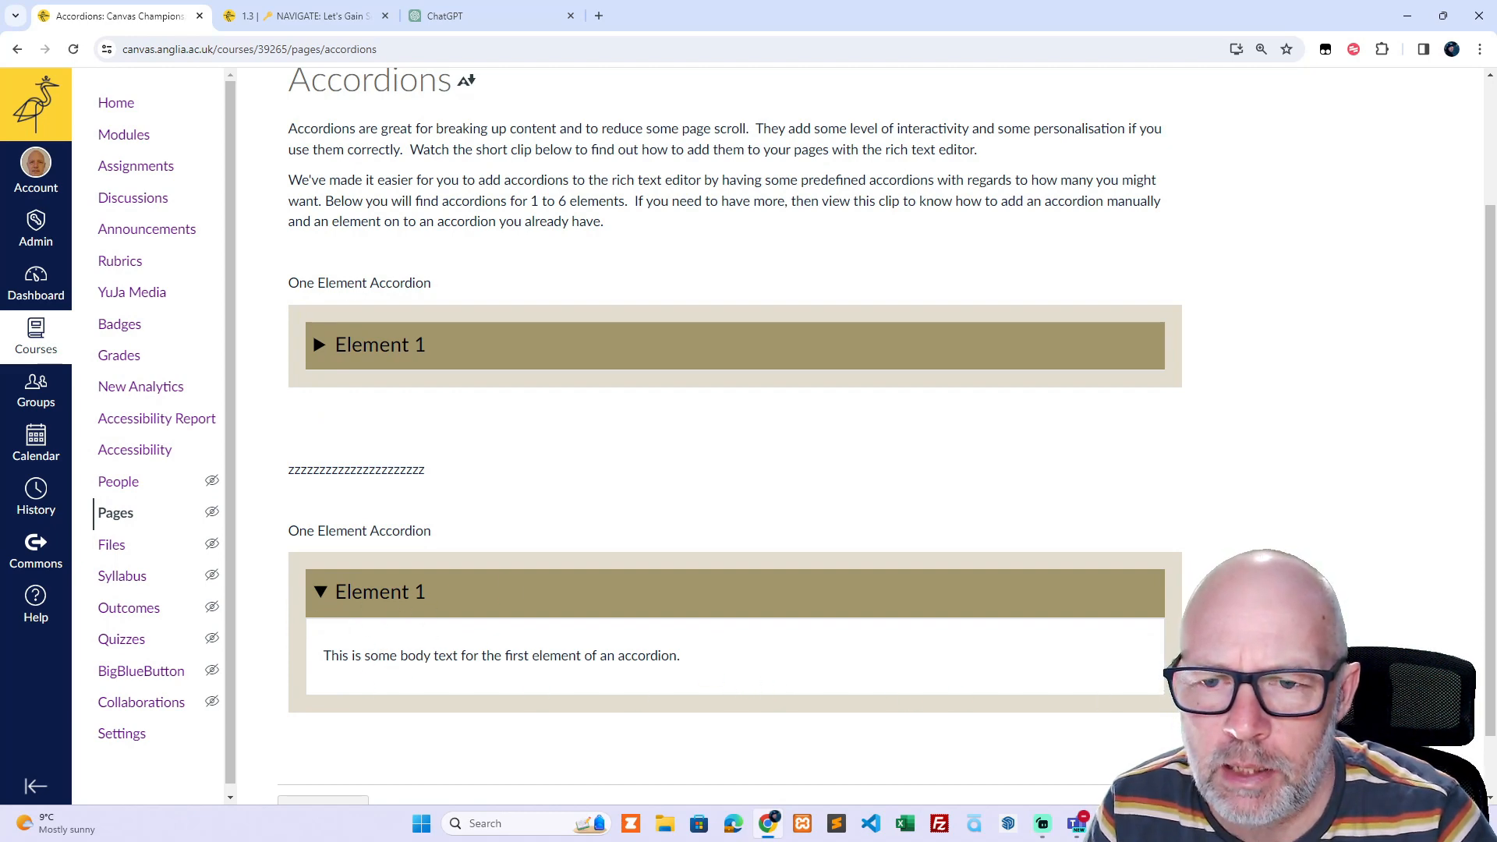
scroll(732, 429, down, 1)
scroll(733, 429, up, 3)
scroll(733, 429, down, 3)
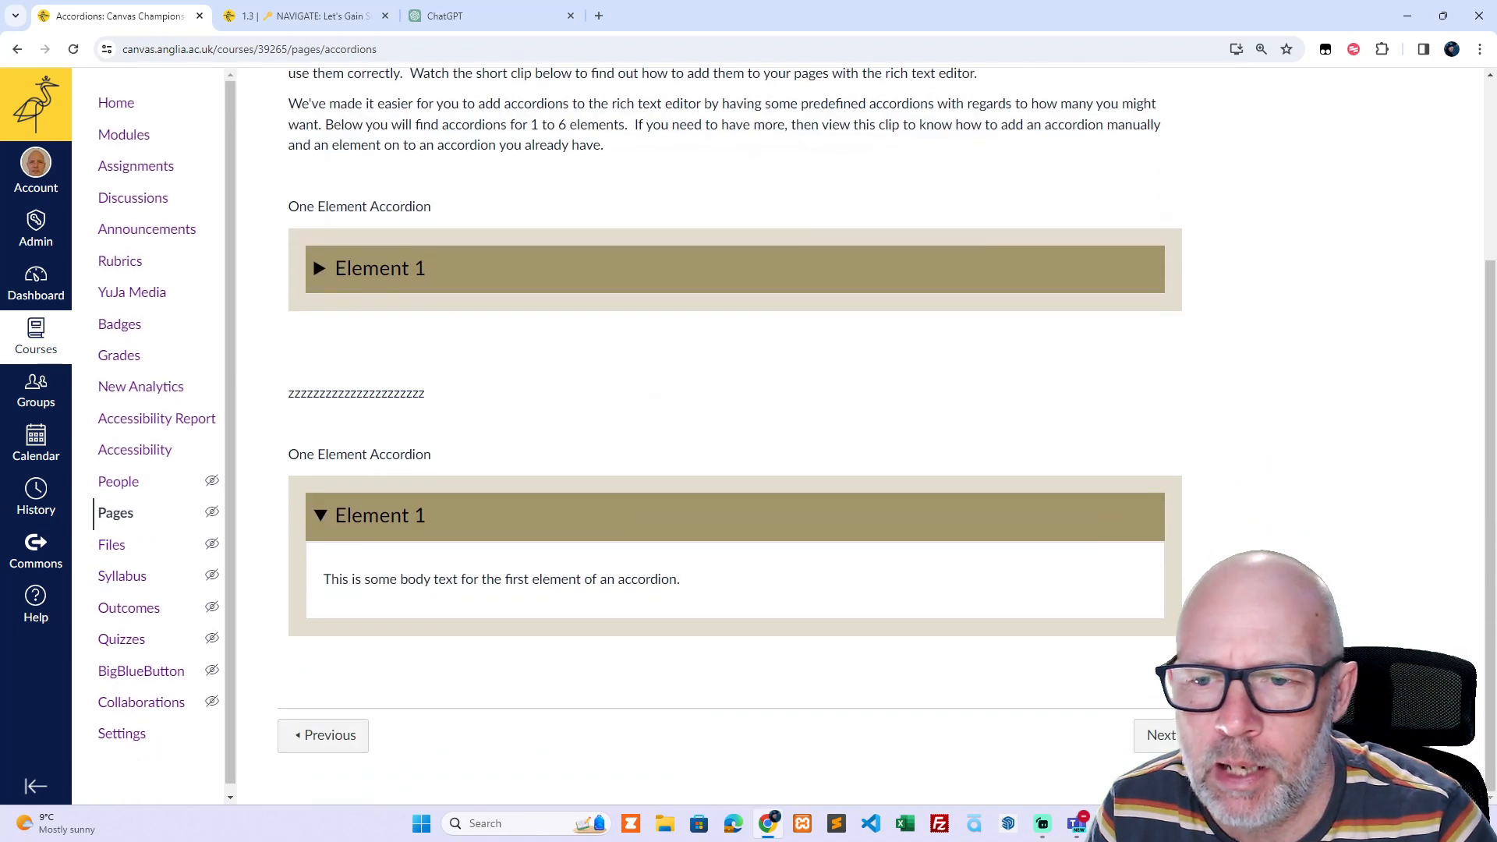
click(319, 524)
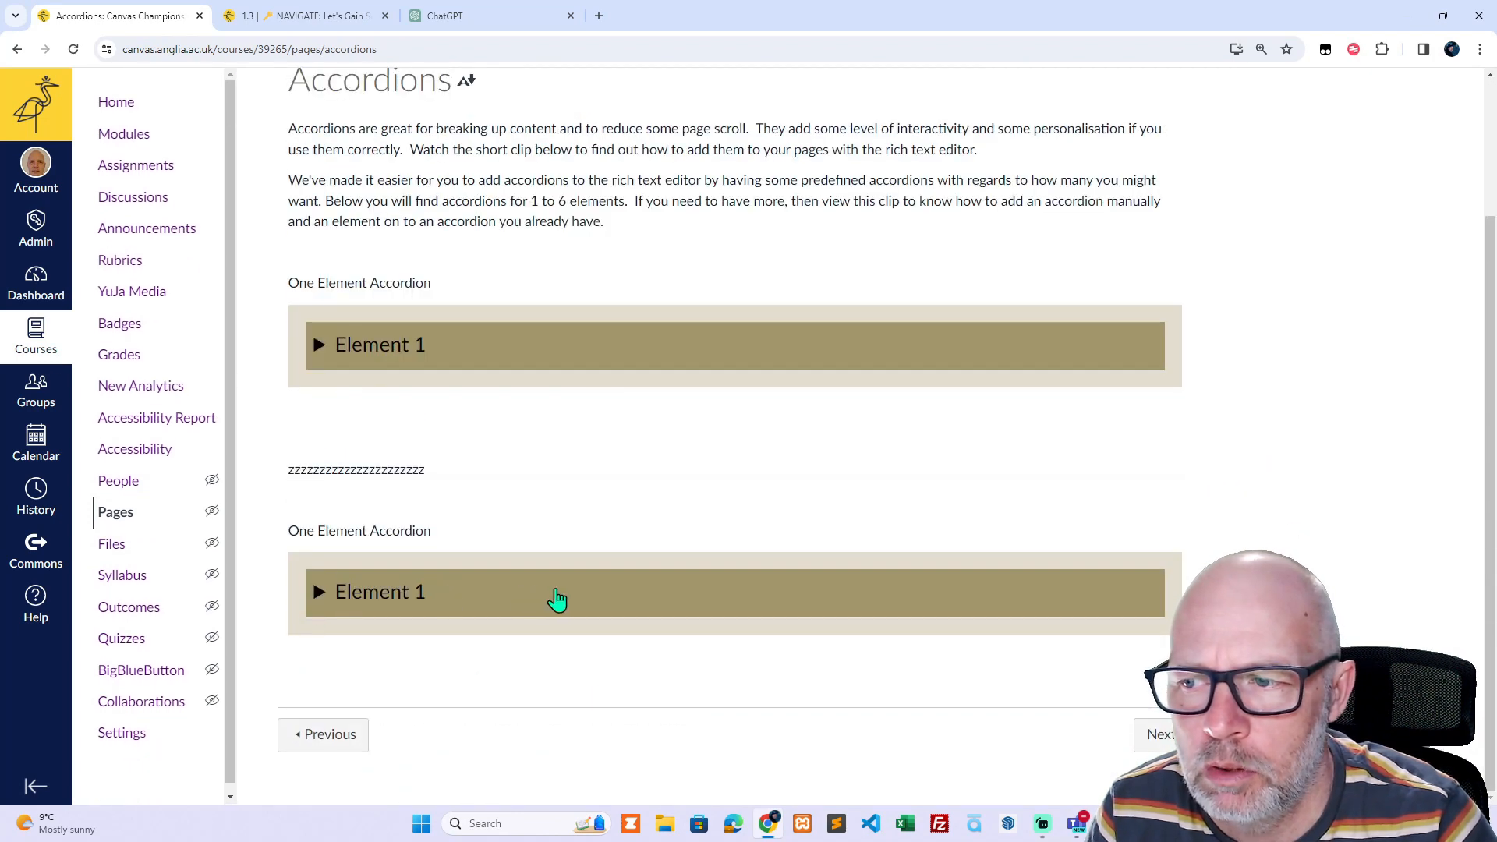
click(318, 349)
click(317, 351)
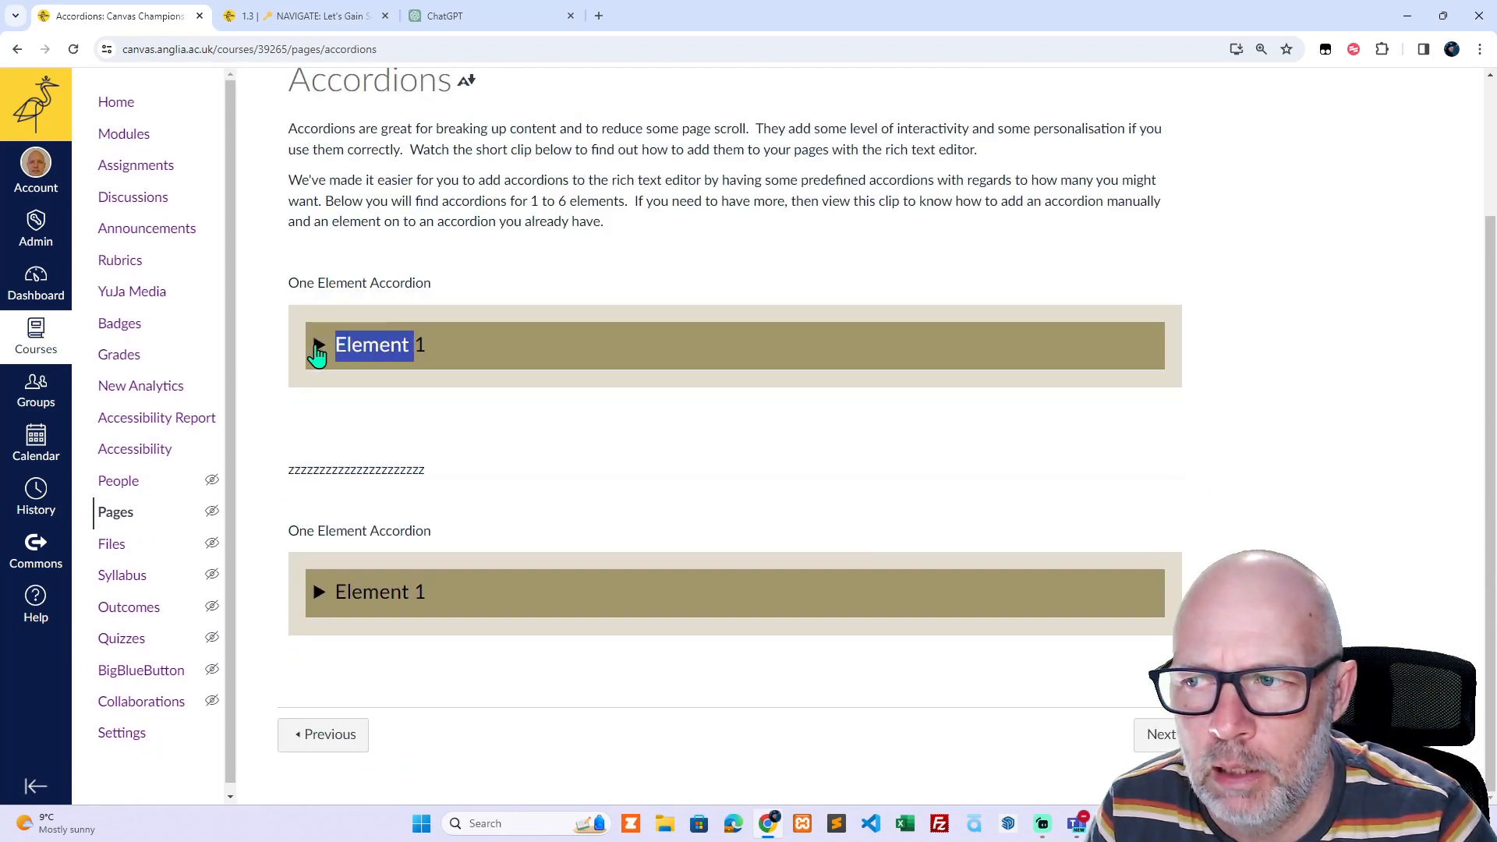
click(1166, 446)
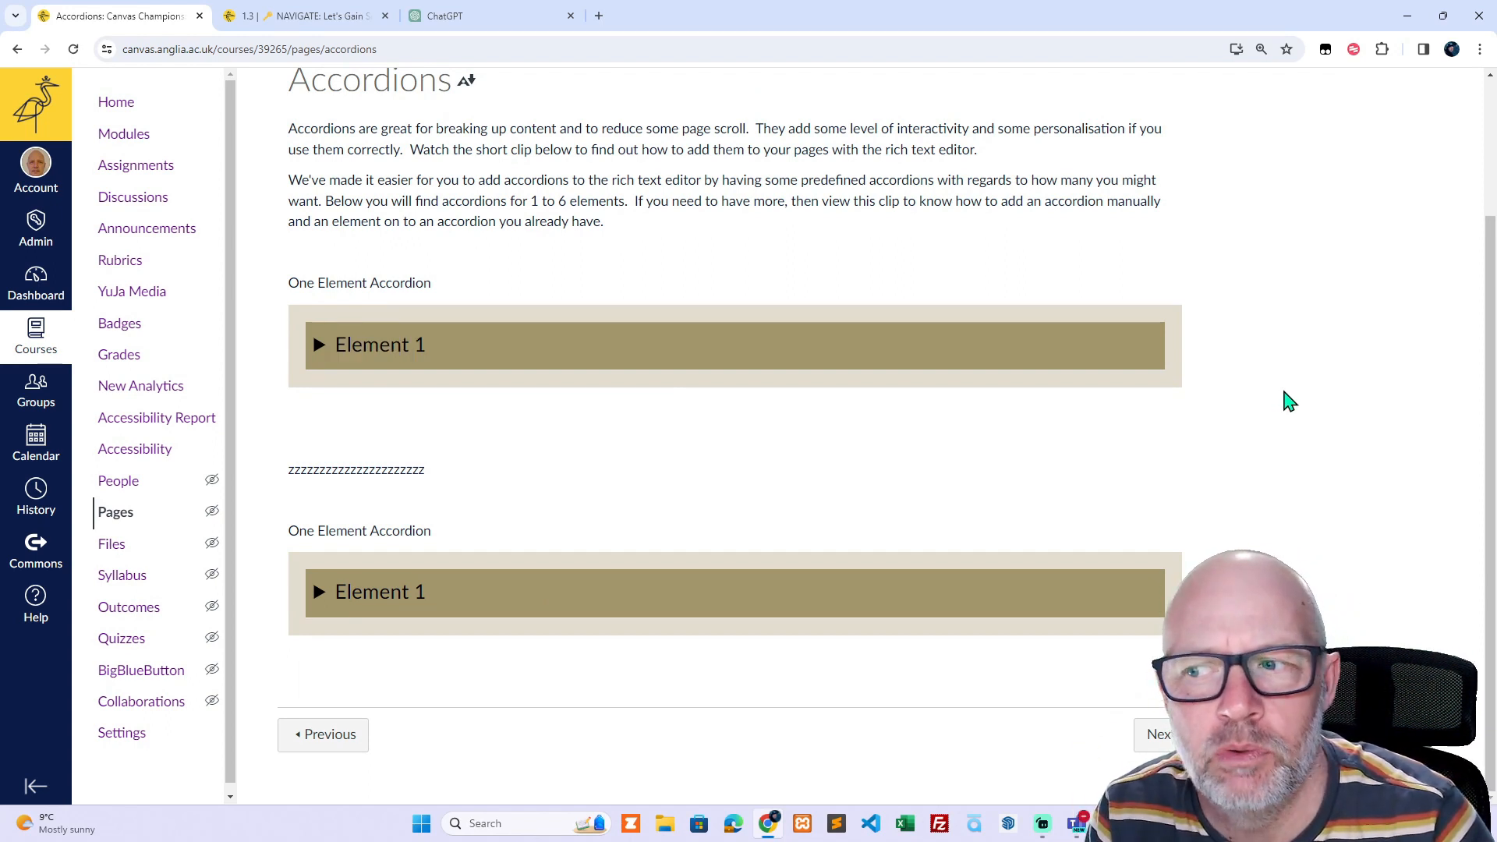
- Reopen the page for editing with a taller content area and delete the copied One Element Accordion below the filler line
scroll(1288, 401, up, 2)
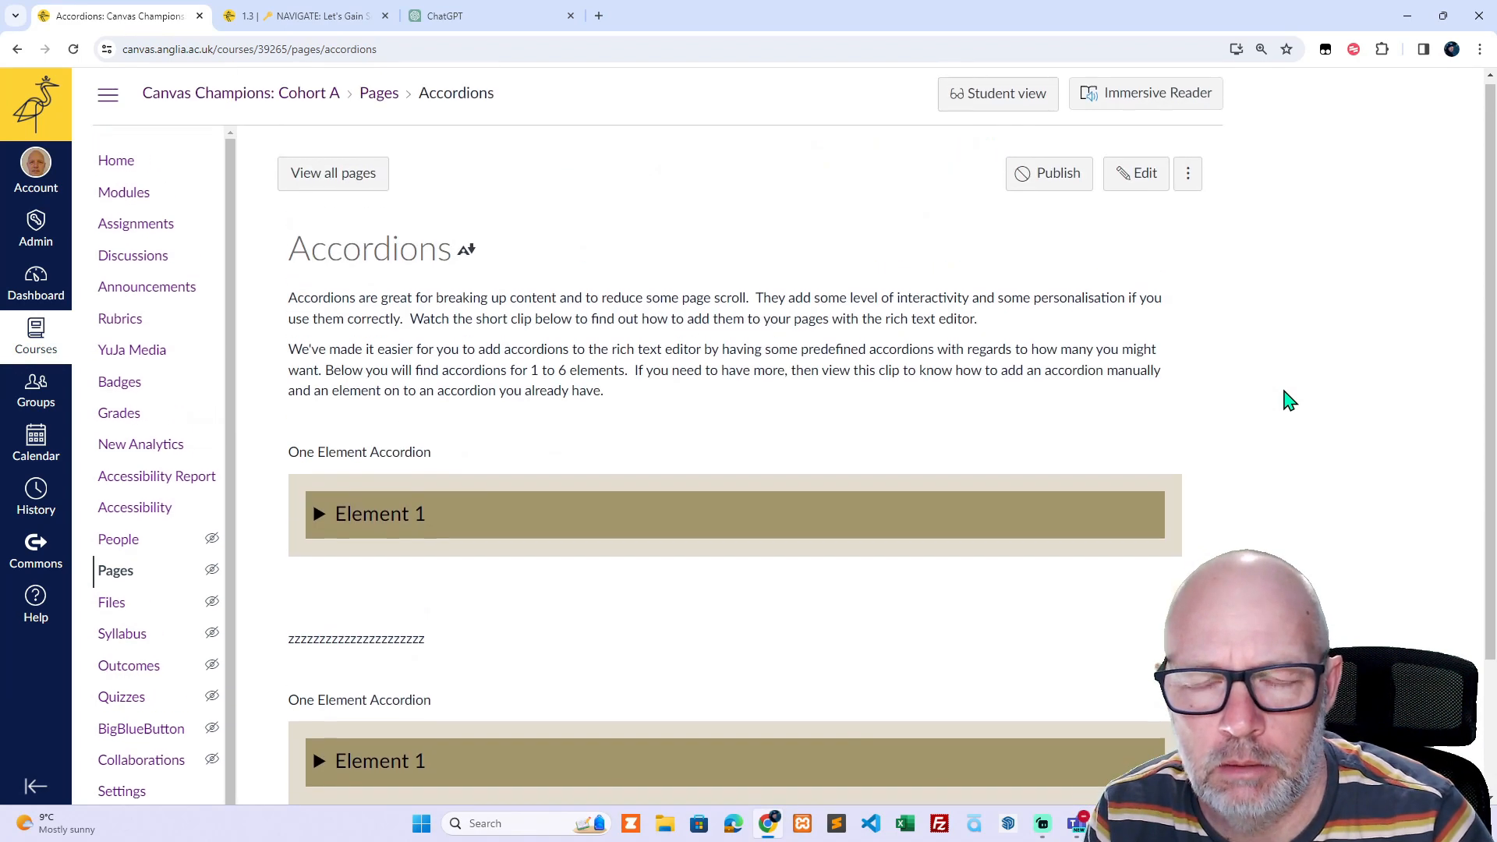
click(1136, 177)
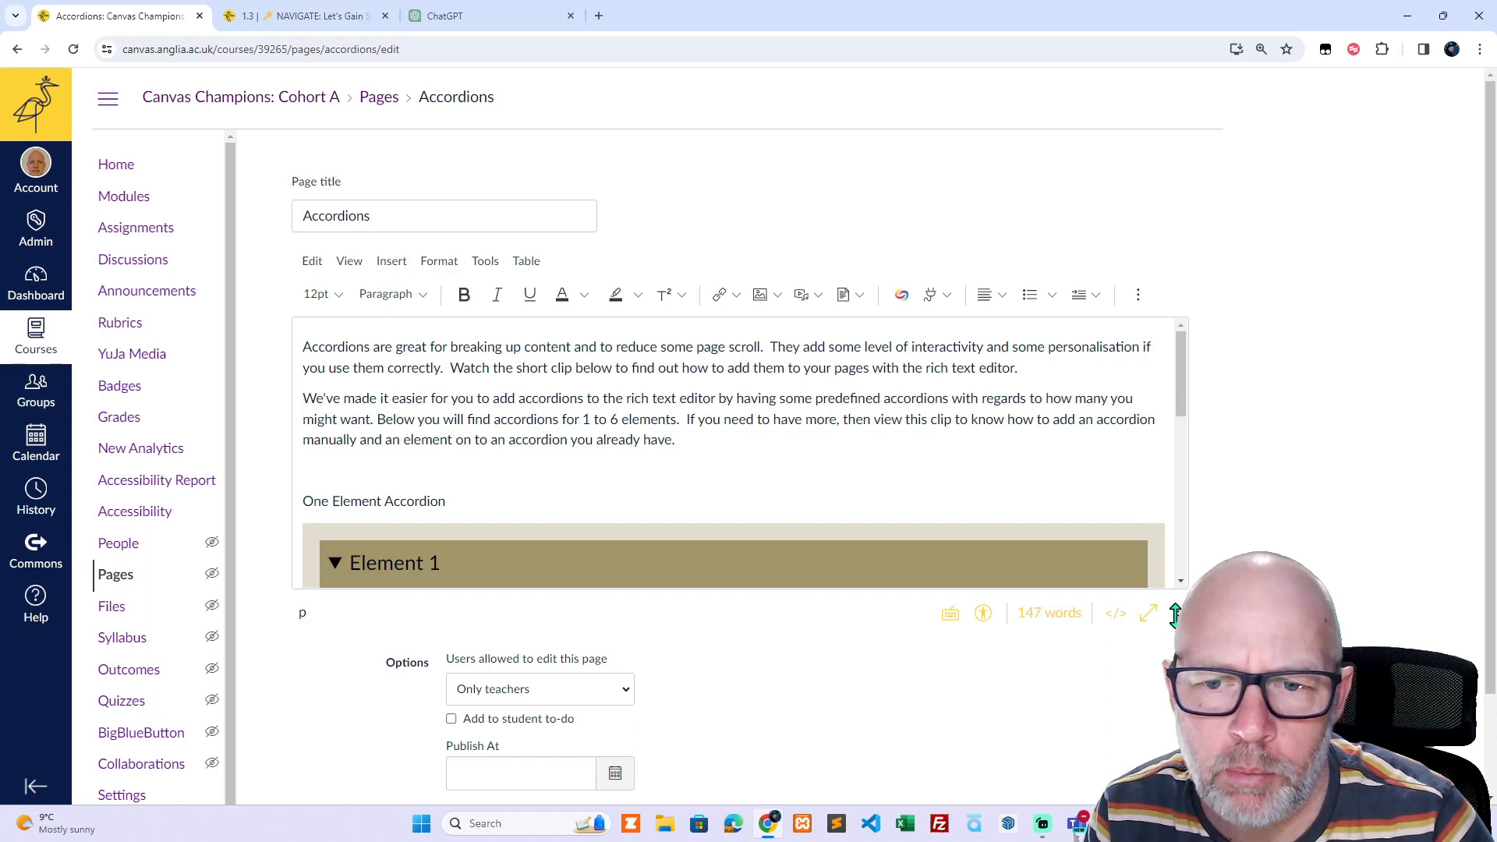
drag(1175, 614, 1175, 706)
scroll(1175, 706, down, 3)
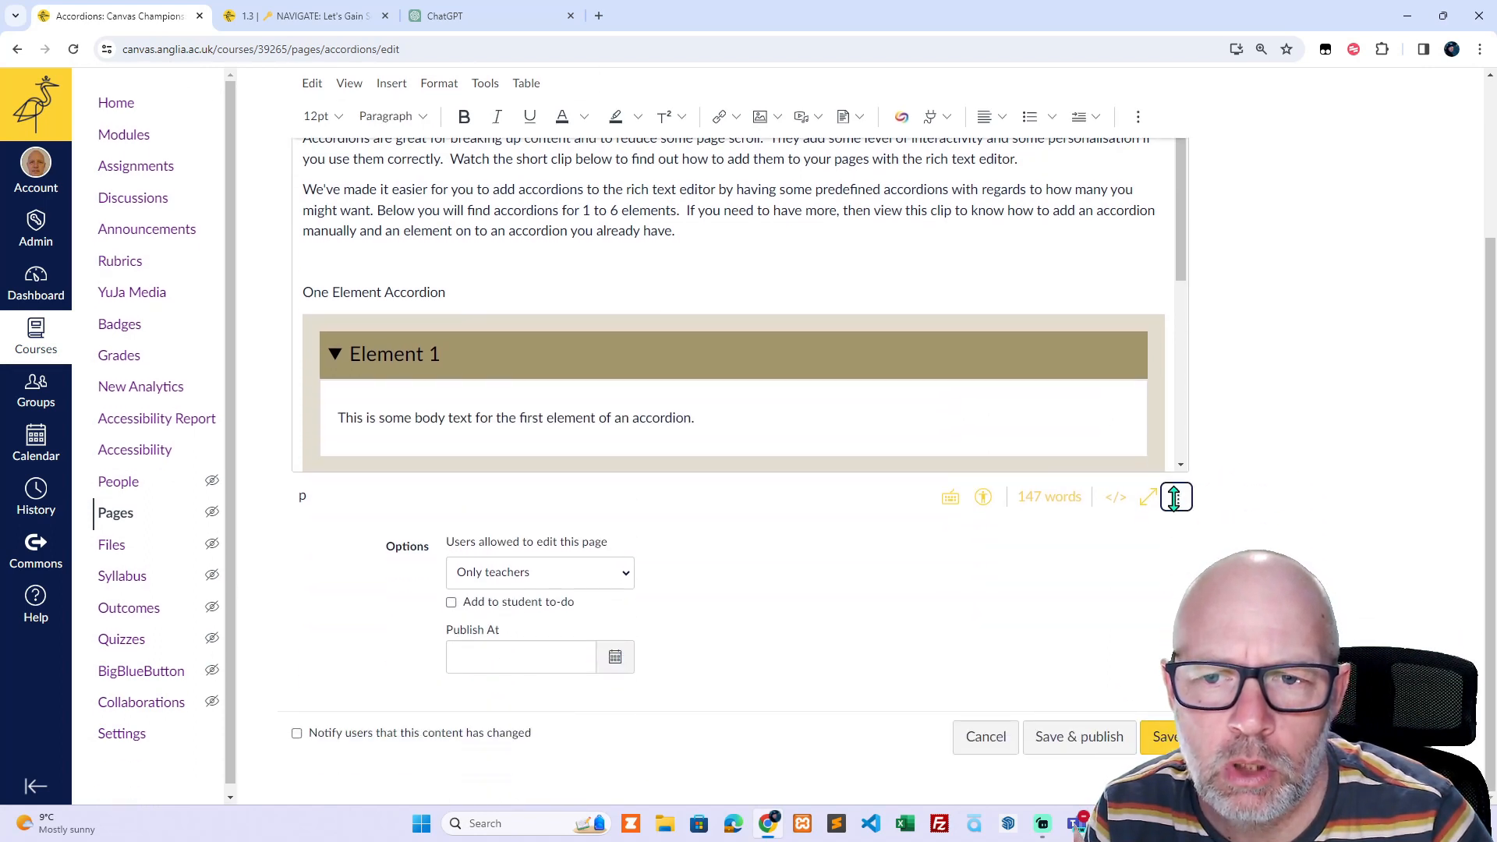
drag(1175, 497, 1175, 764)
scroll(1098, 597, down, 2)
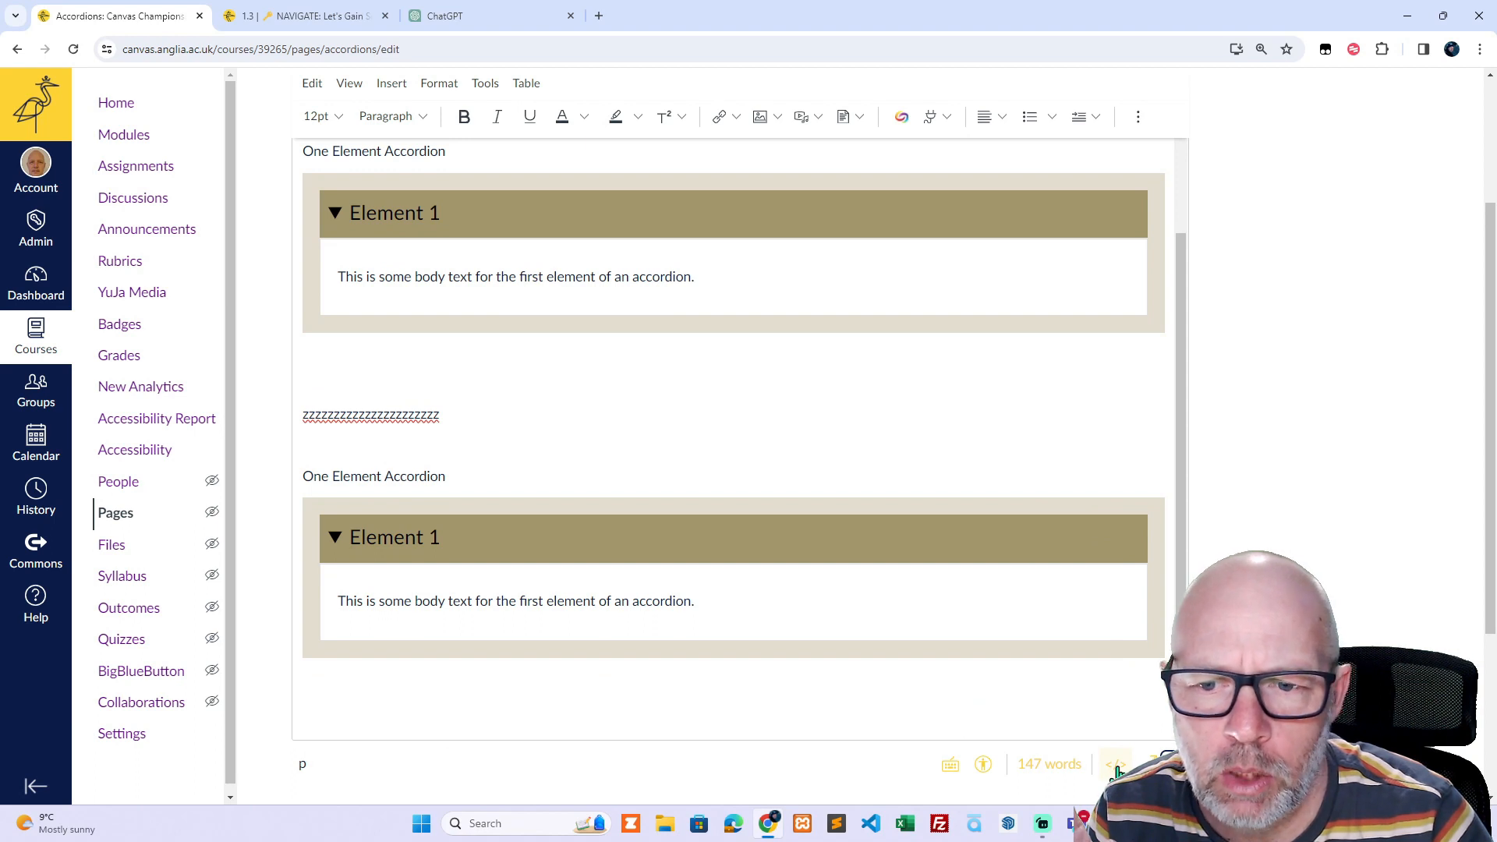
drag(373, 701, 297, 444)
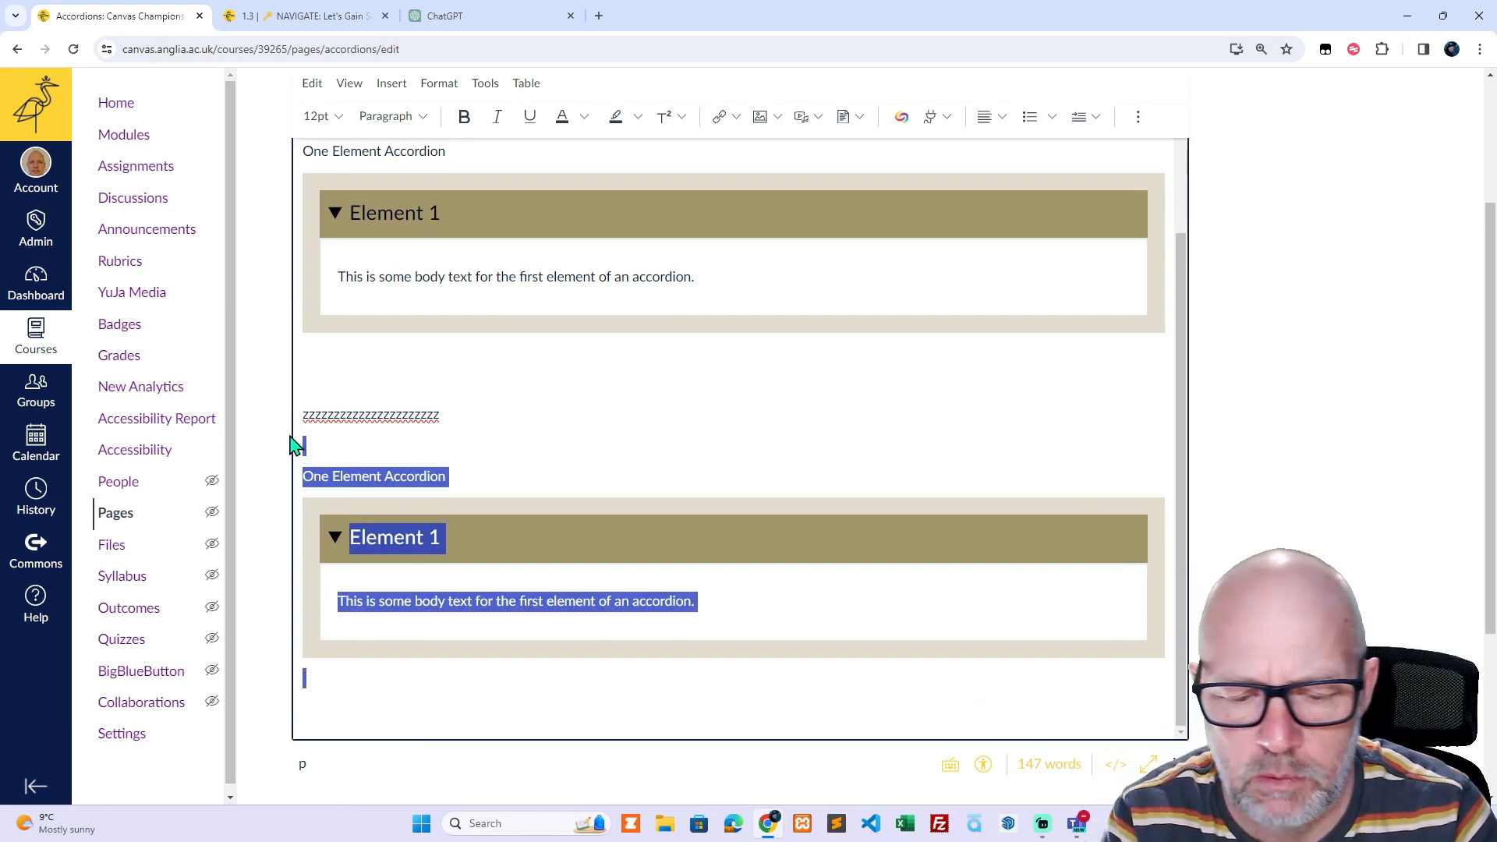
key(Delete)
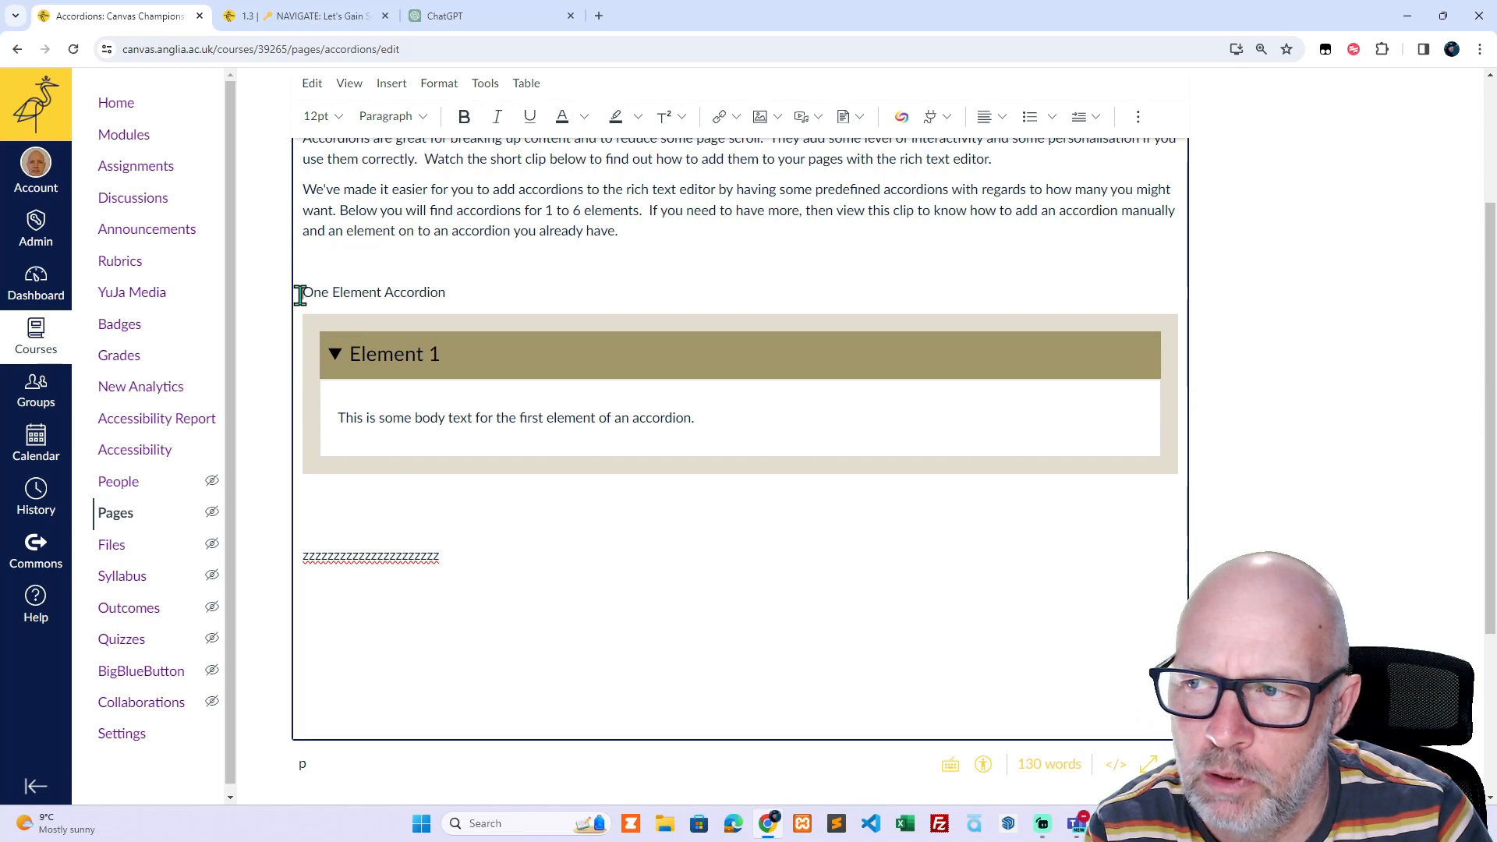
- Duplicate the One Element Accordion's details block directly below the original in the page's HTML code and save the page
drag(300, 295, 448, 293)
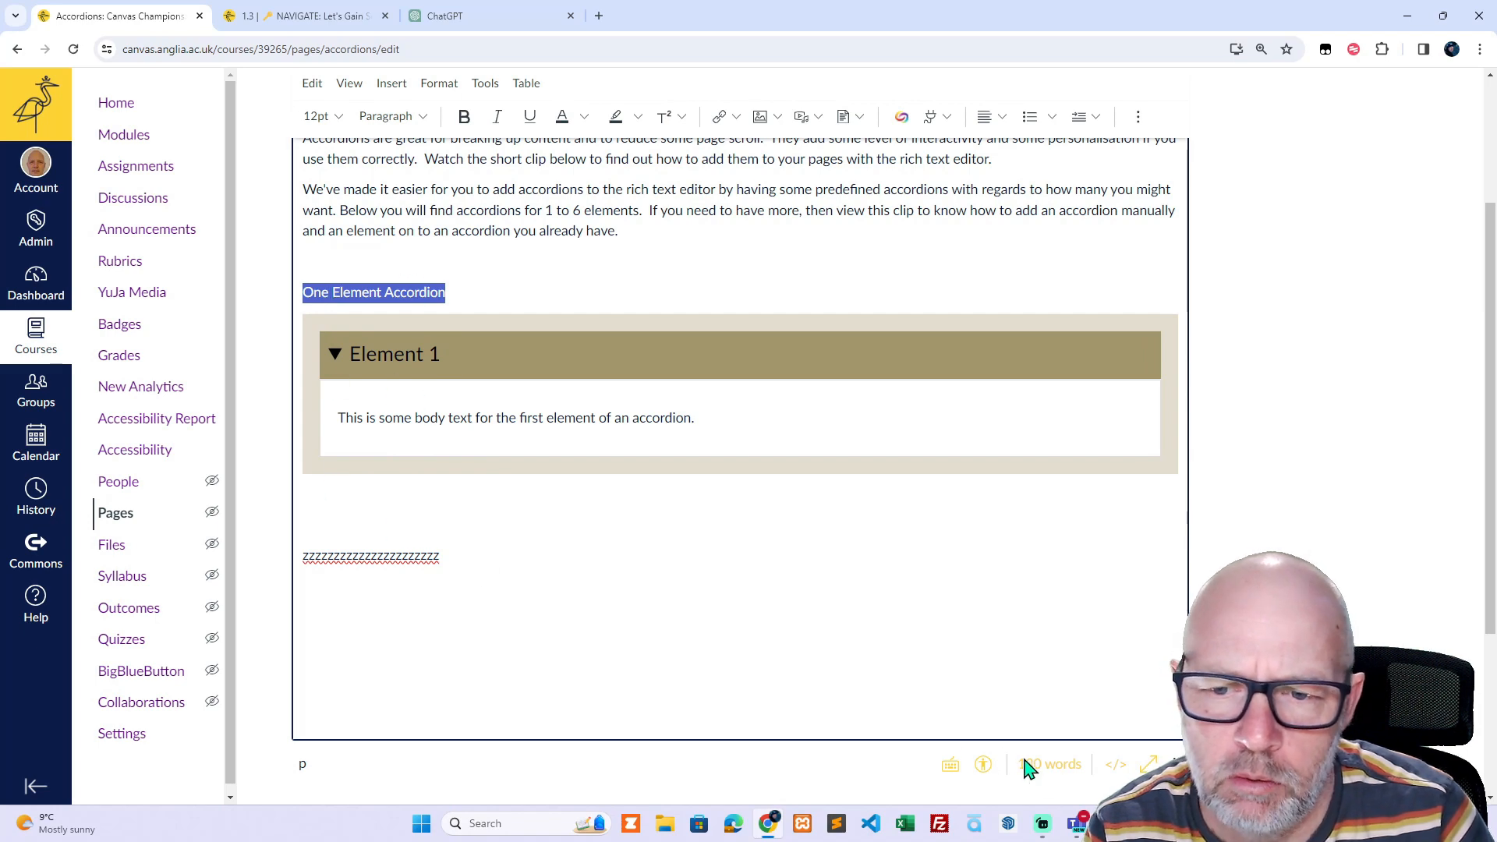
click(1116, 765)
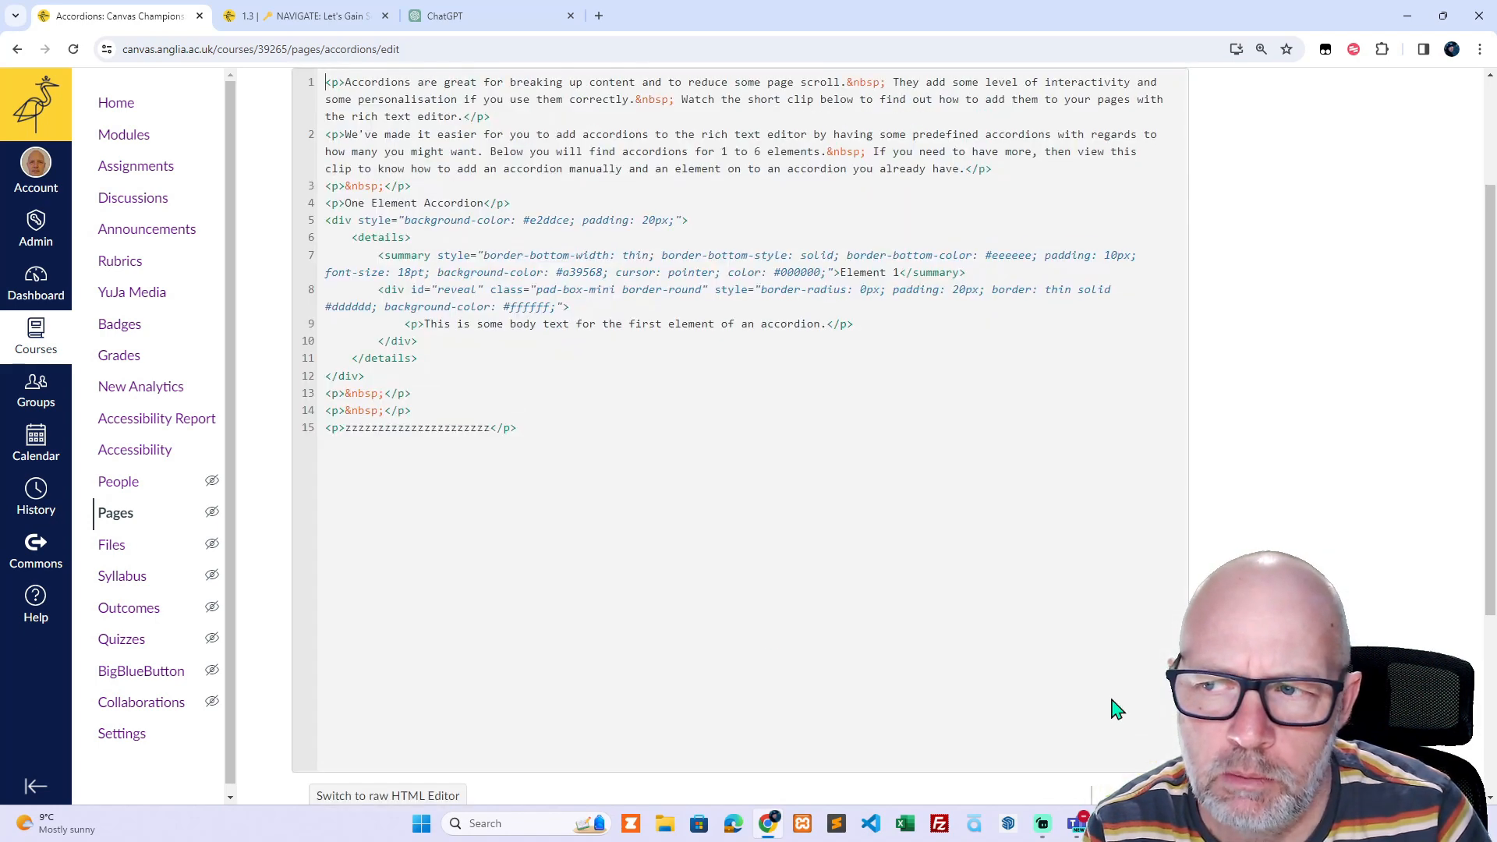
scroll(682, 506, up, 1)
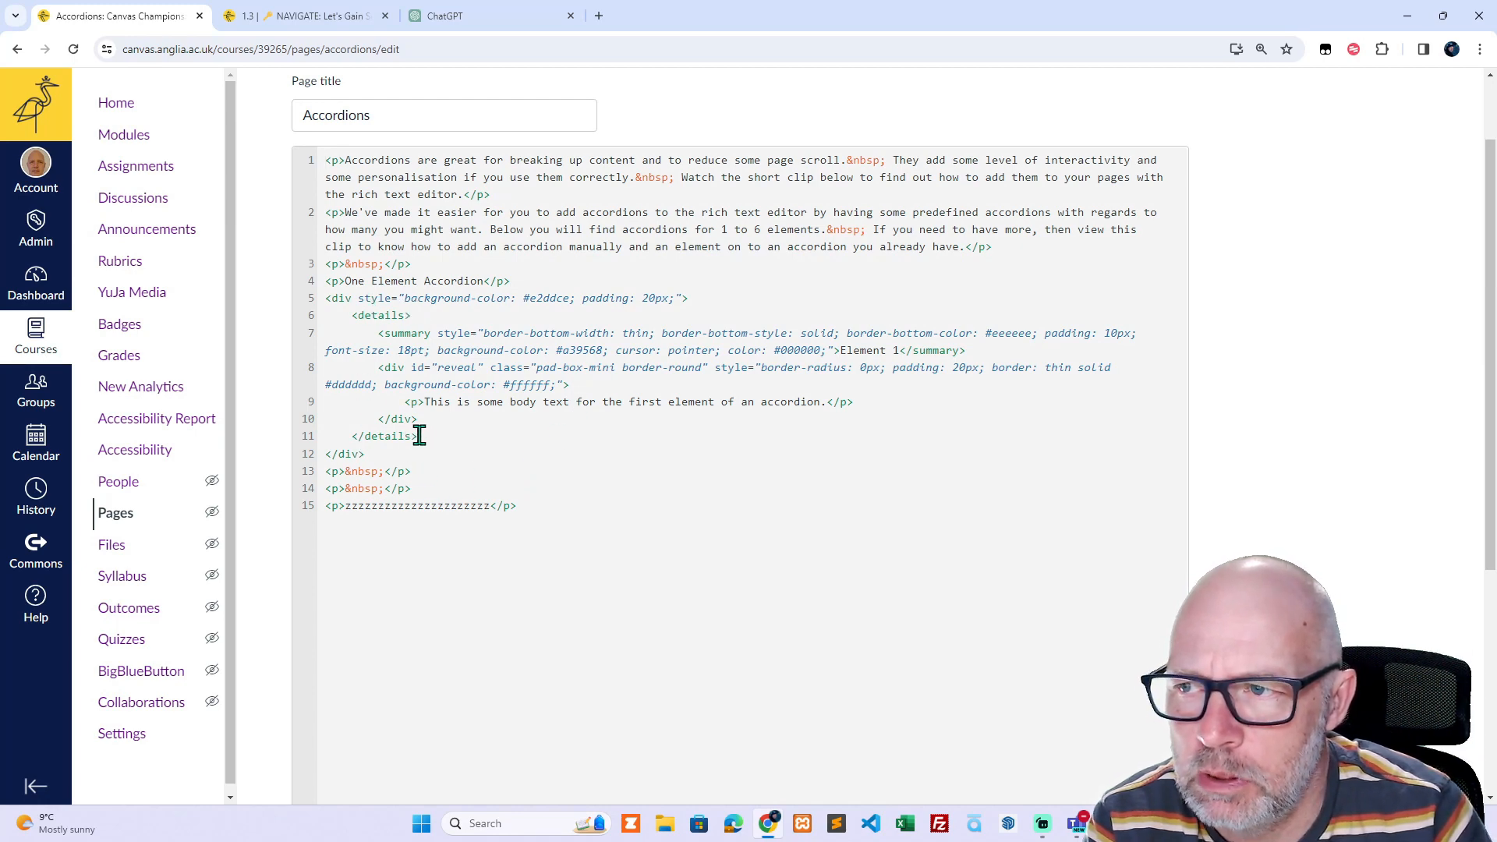
drag(419, 435, 365, 324)
key(ctrl+c)
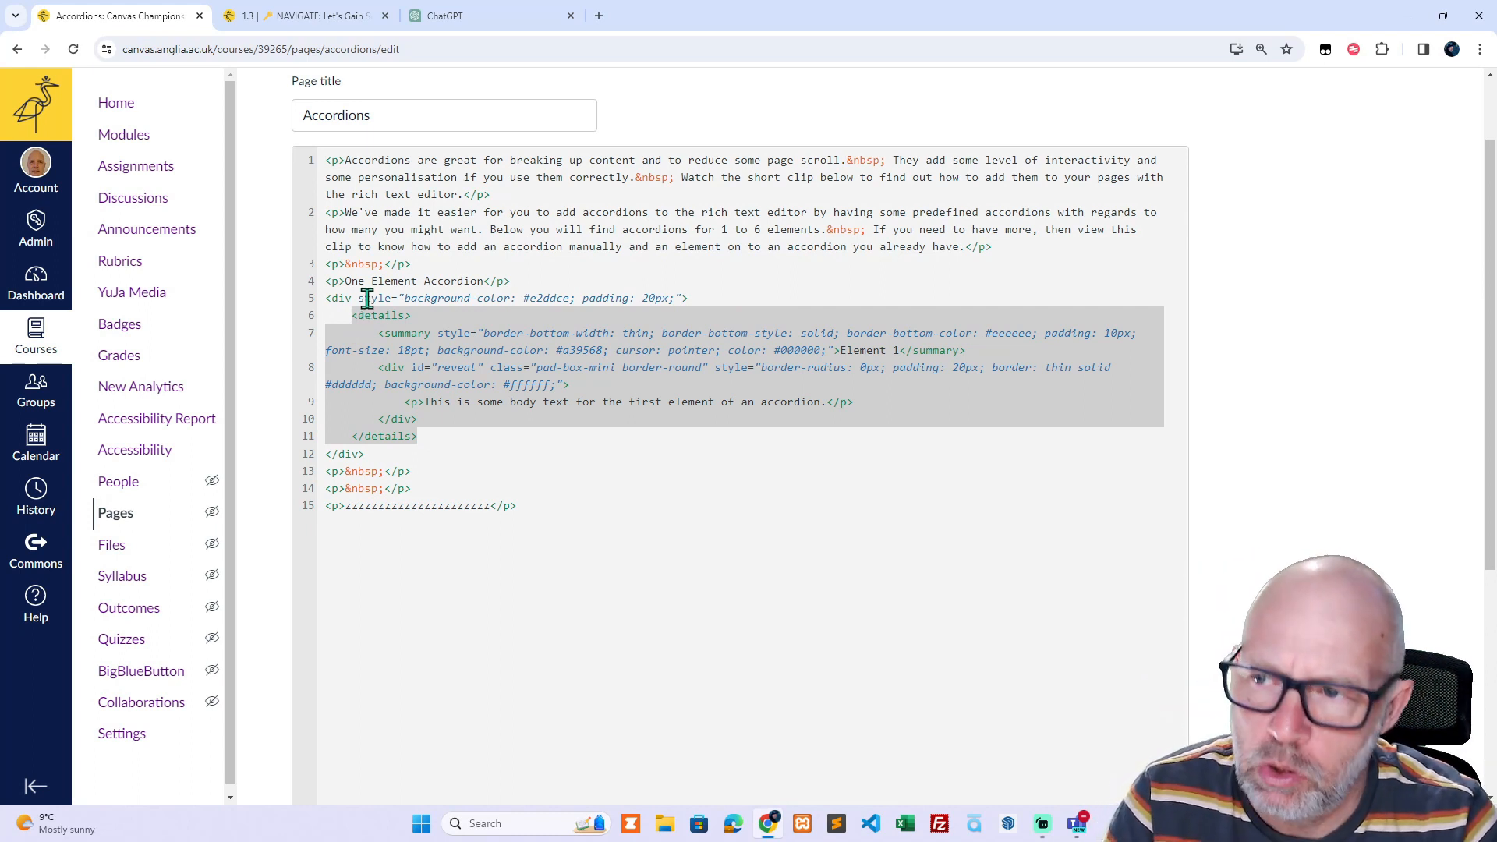
click(421, 438)
key(Return)
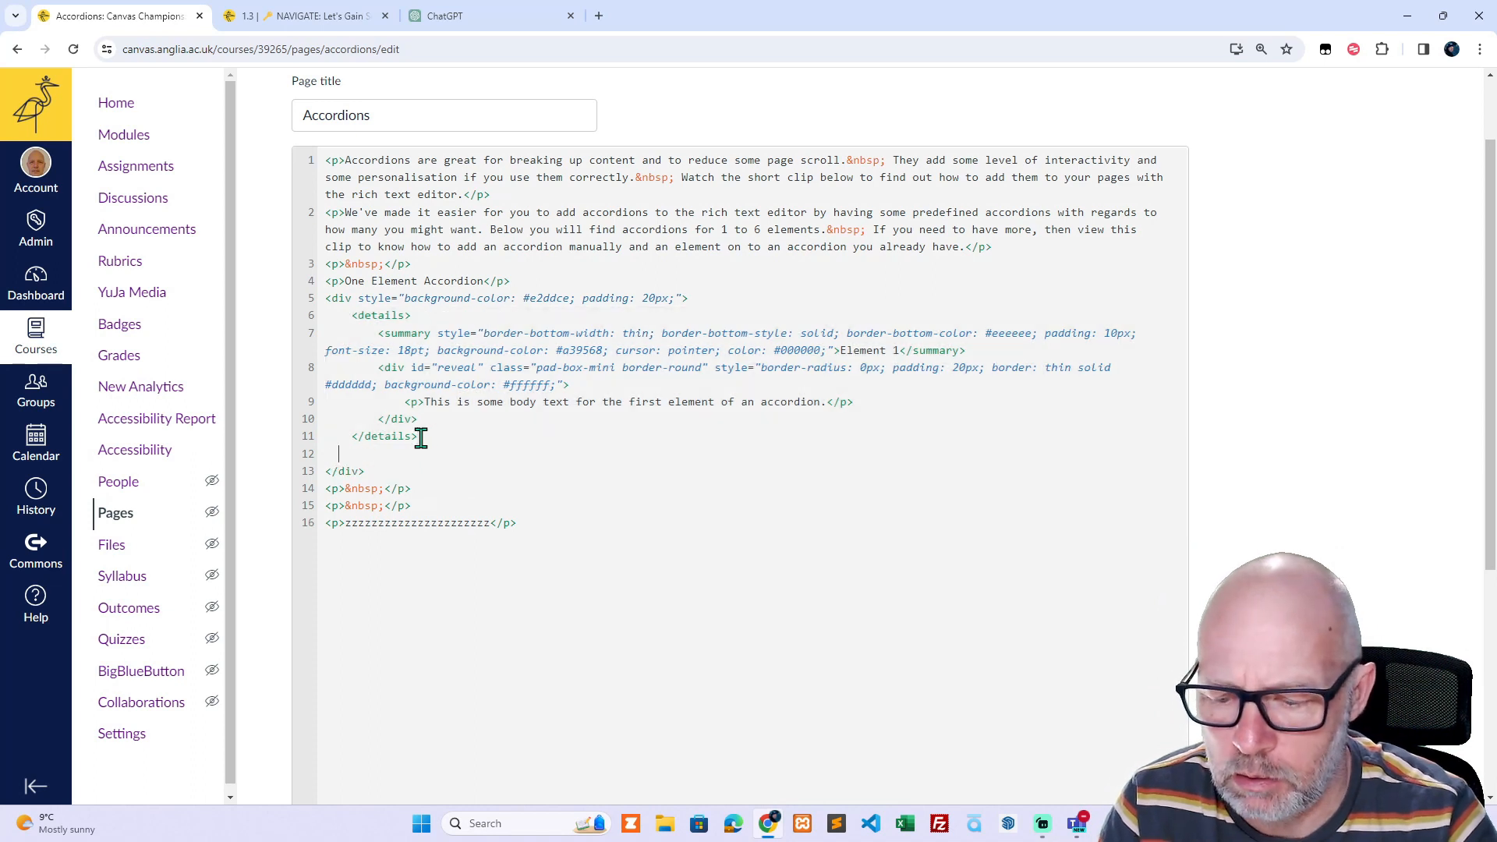
key(ctrl+v)
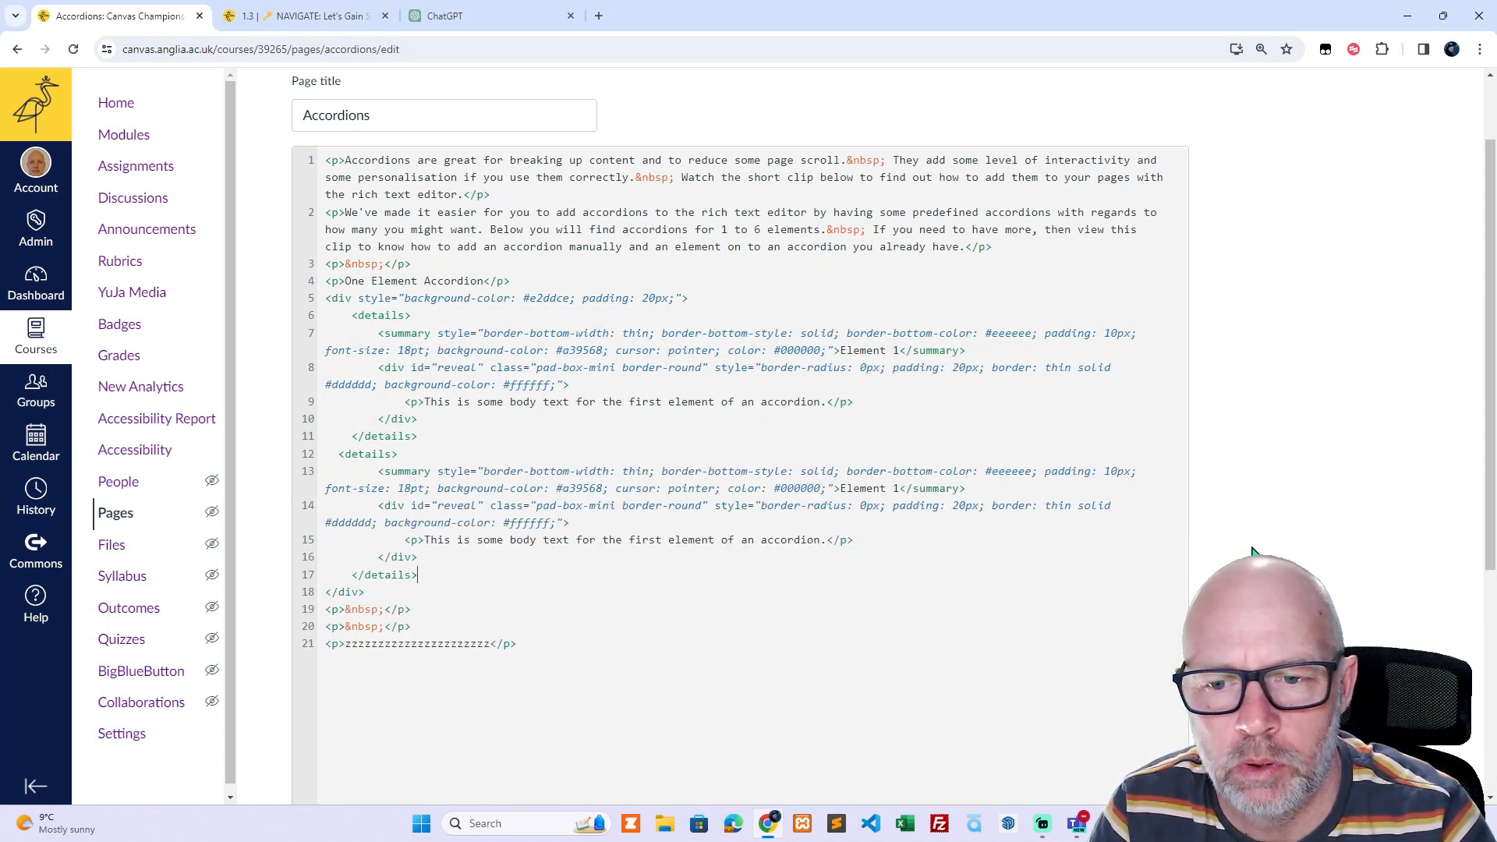
scroll(1251, 552, down, 5)
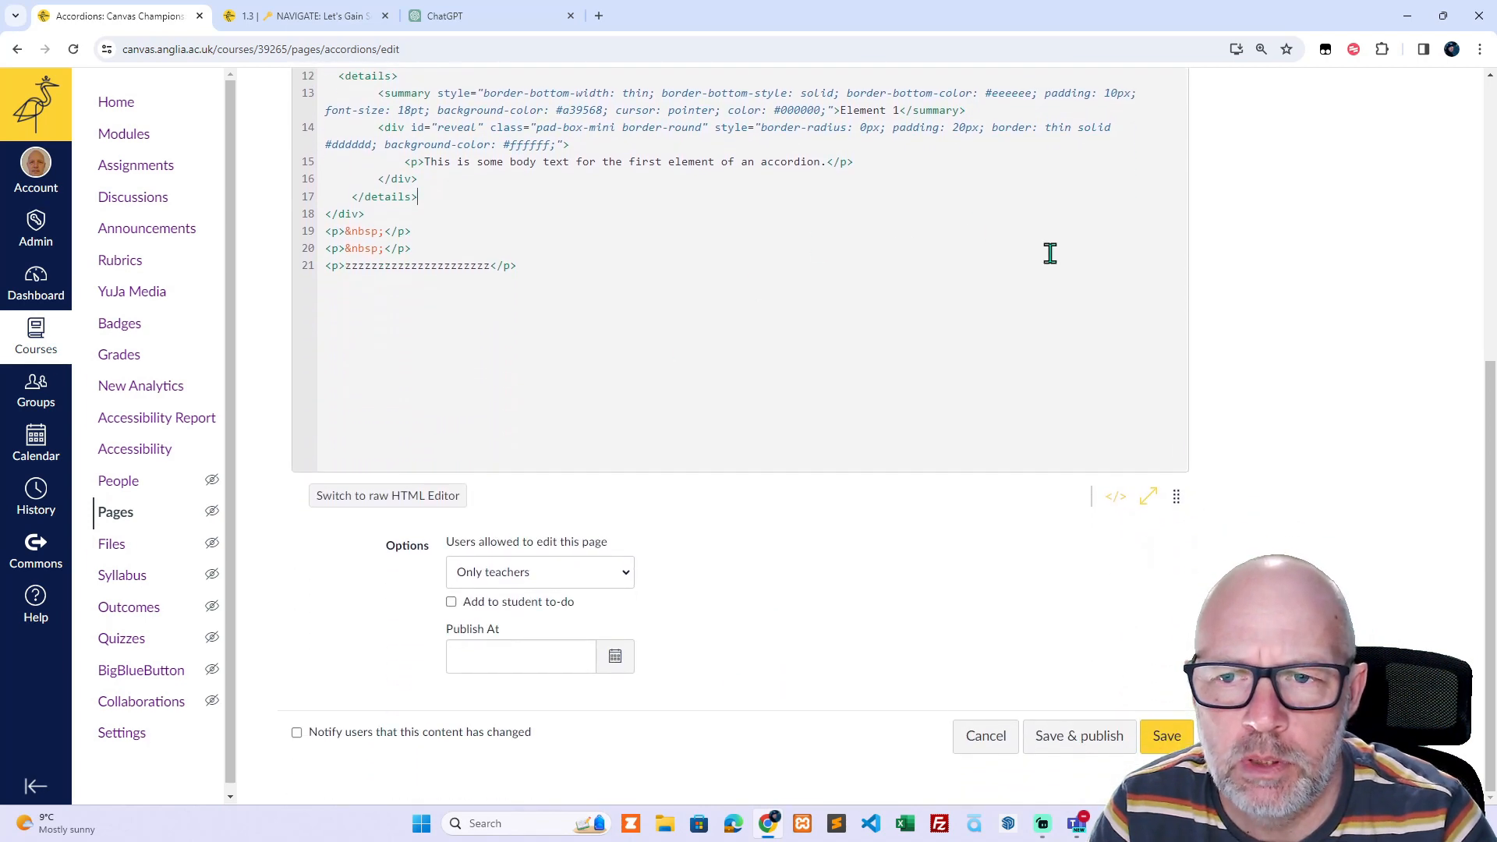
click(1168, 737)
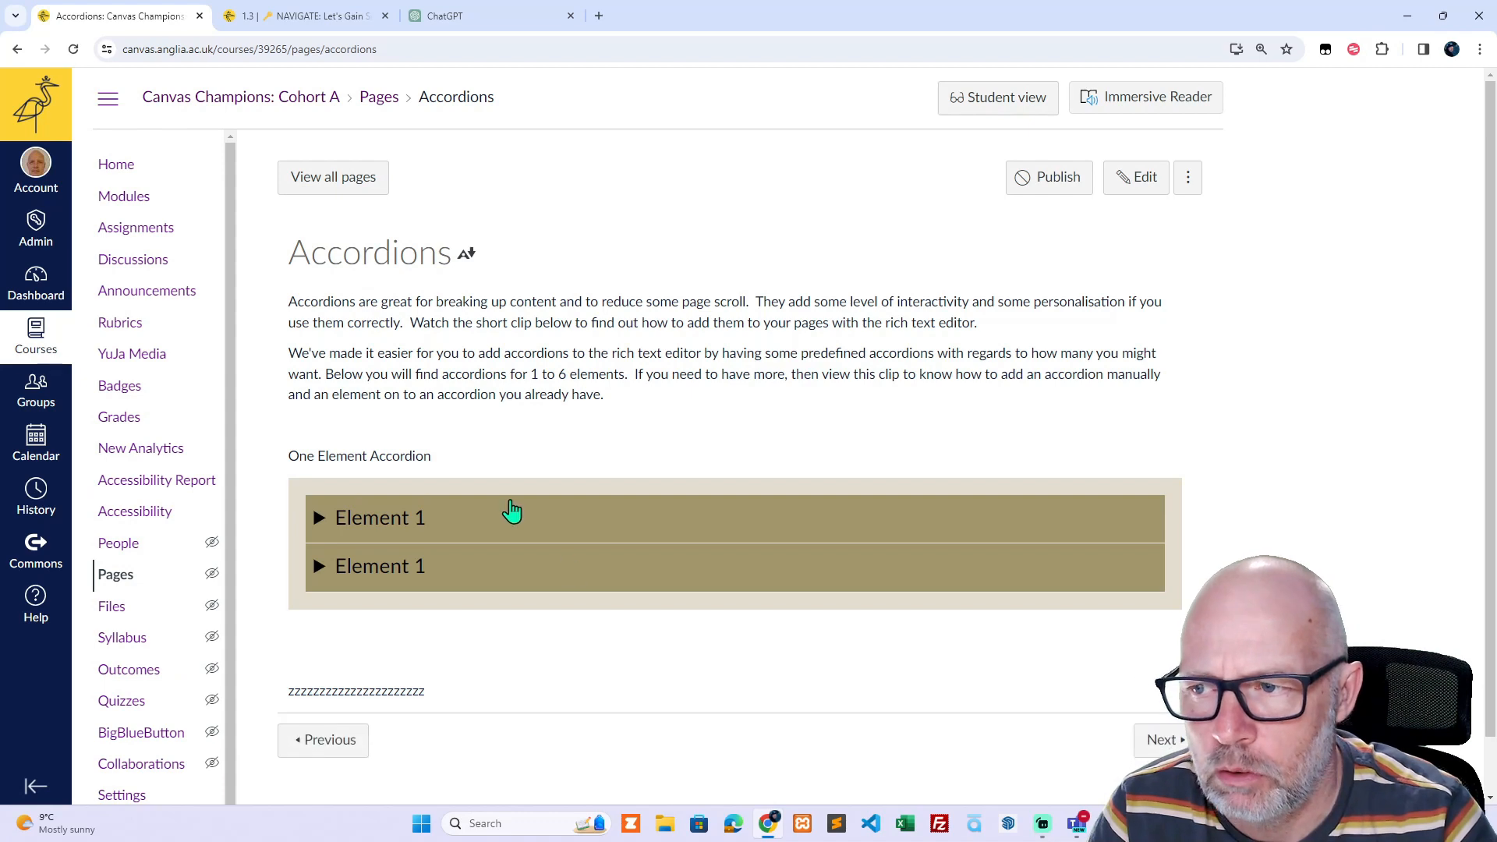
- Check both accordion elements on the saved page by expanding and collapsing each one
click(321, 570)
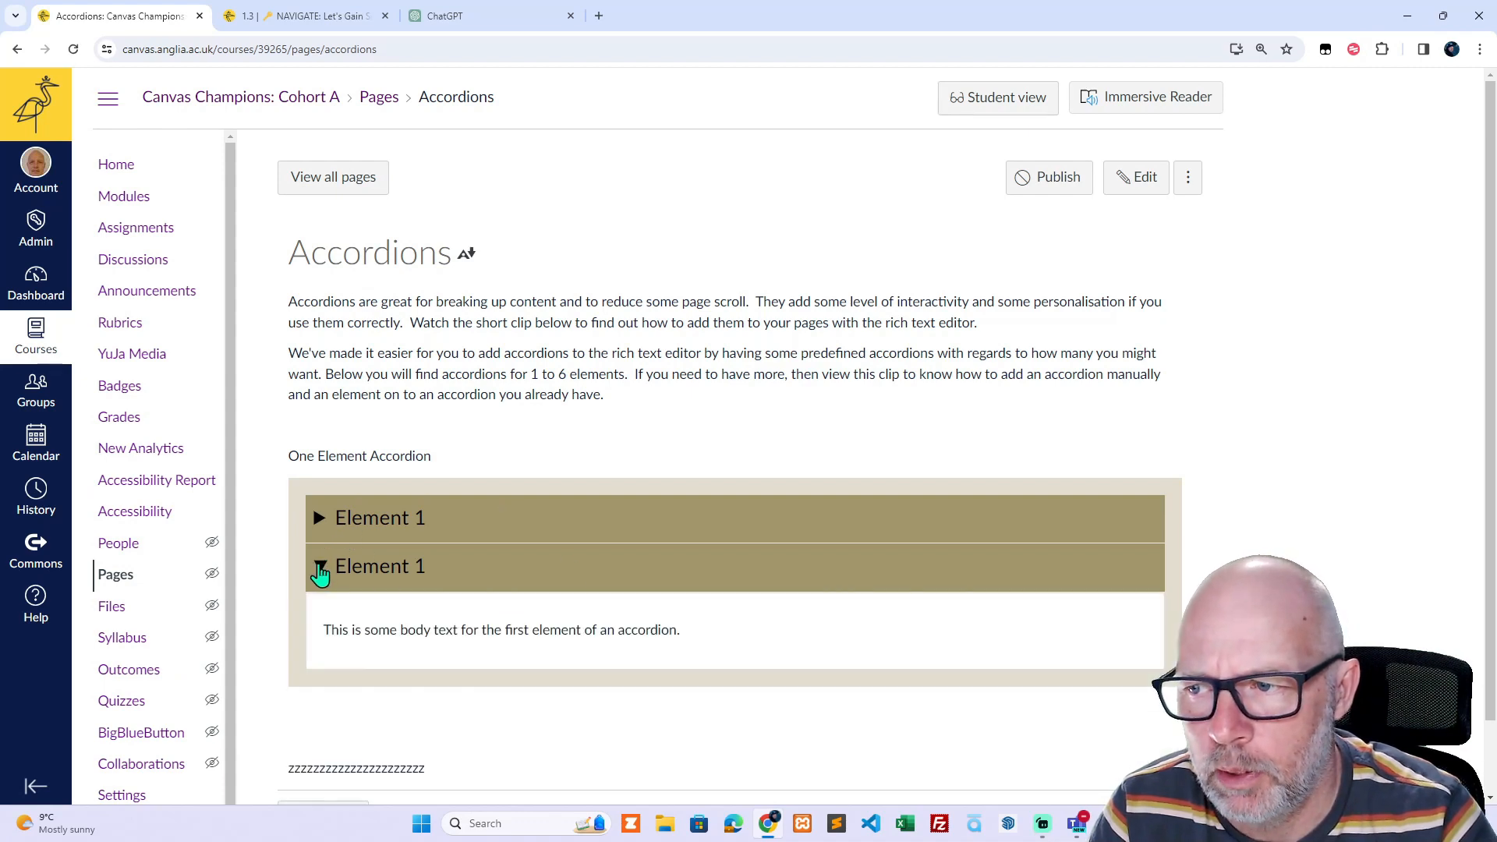
click(320, 573)
double_click(321, 520)
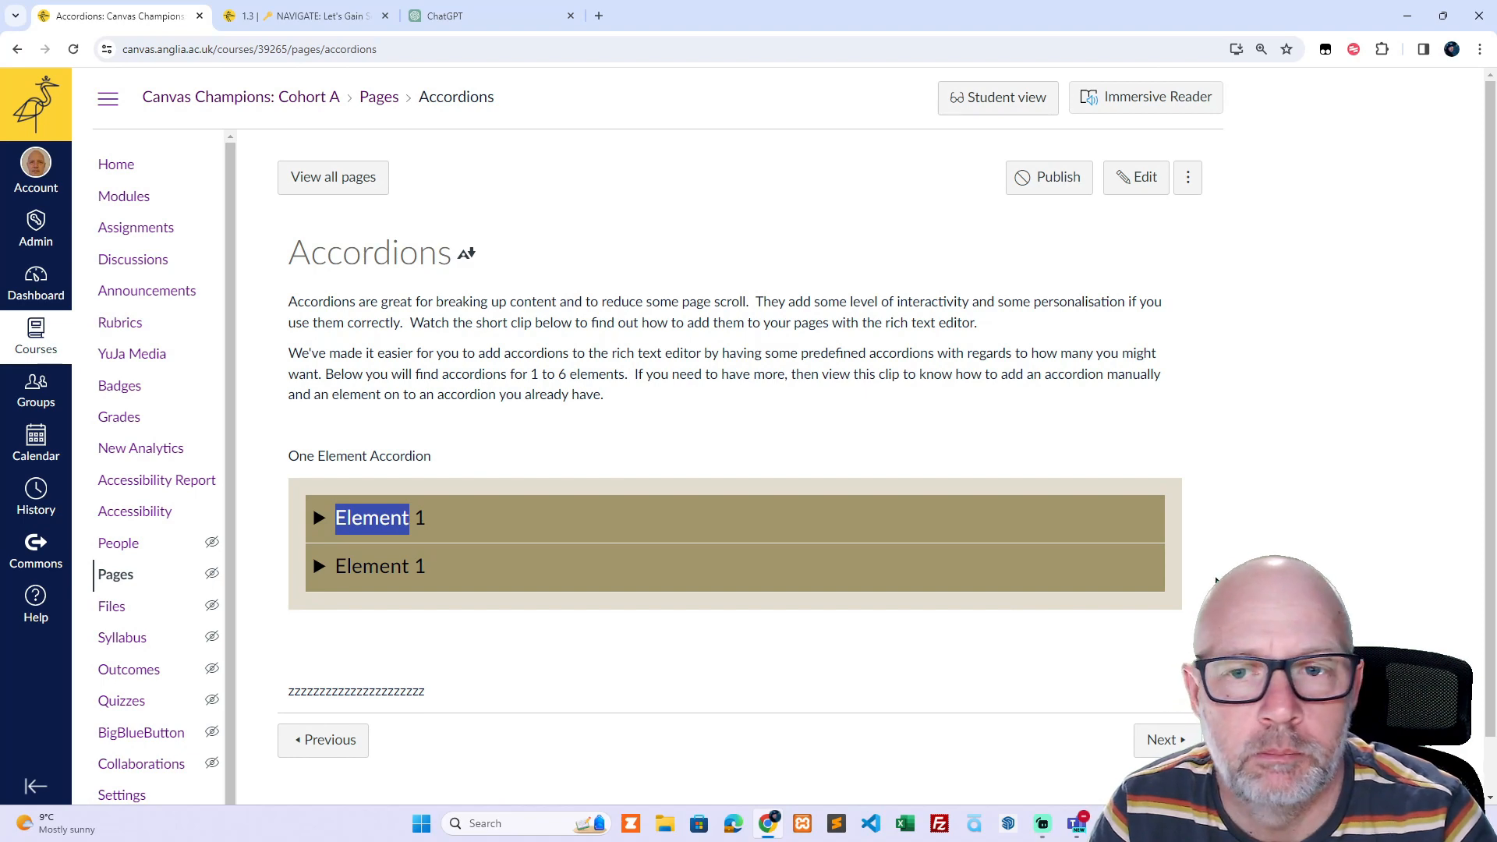
- Reopen the page for editing in the HTML code view with a taller code area
click(1137, 178)
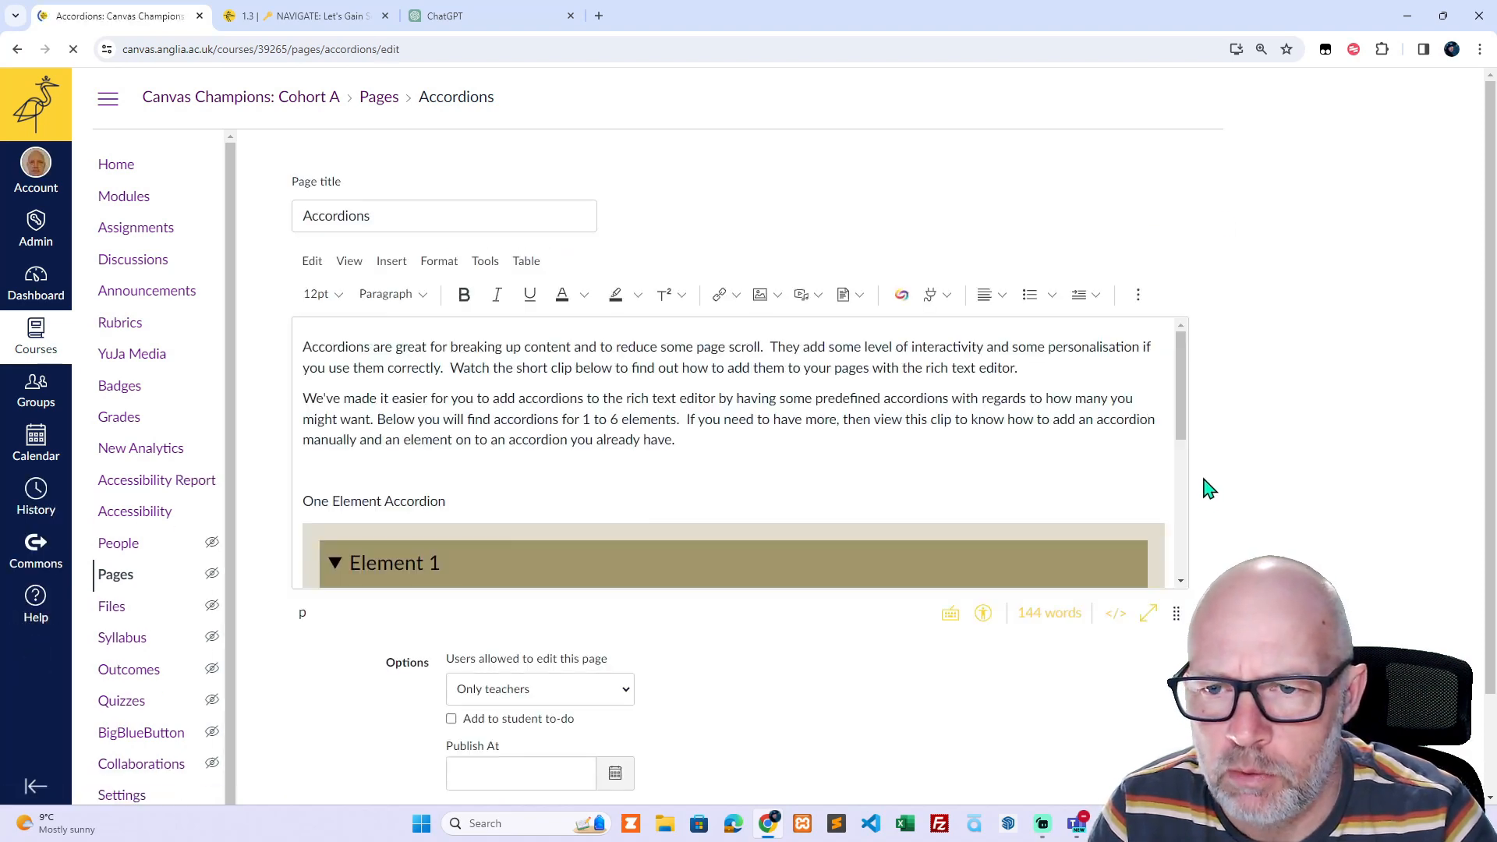
click(1114, 615)
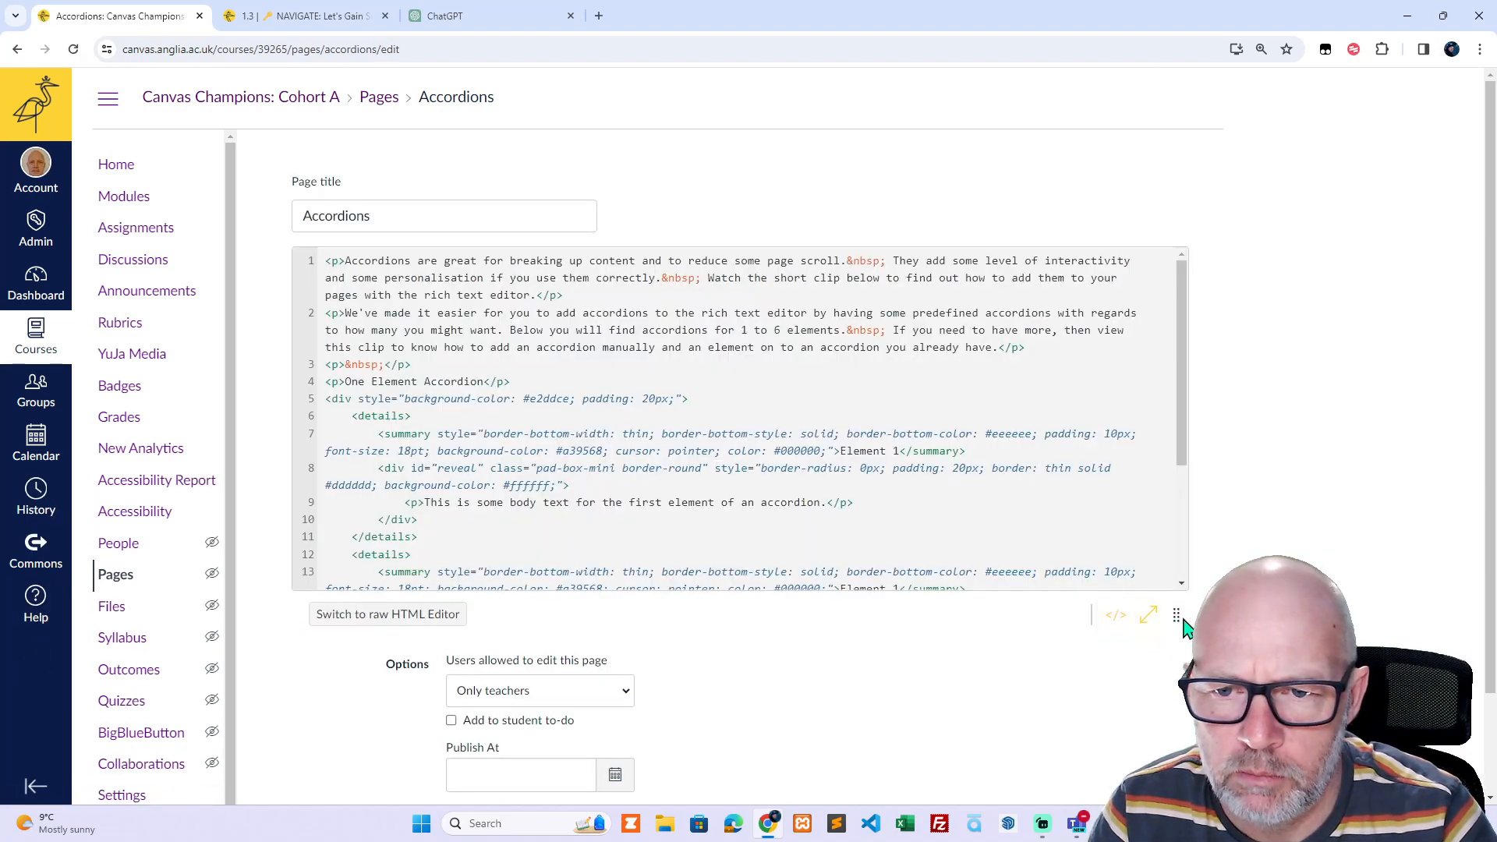
drag(1178, 620, 1178, 723)
scroll(1183, 733, down, 3)
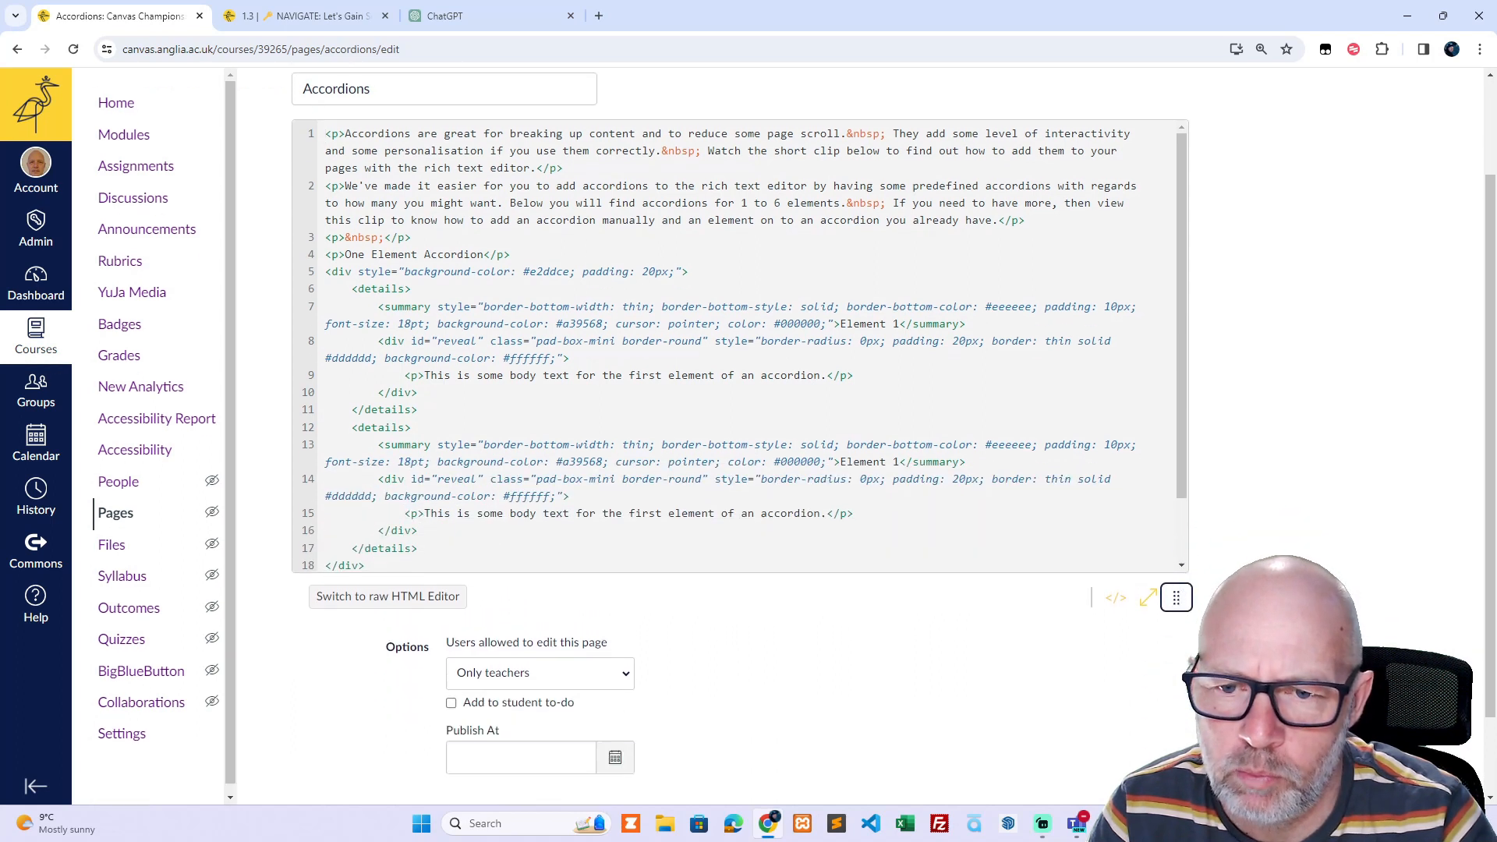
drag(1175, 499, 1175, 638)
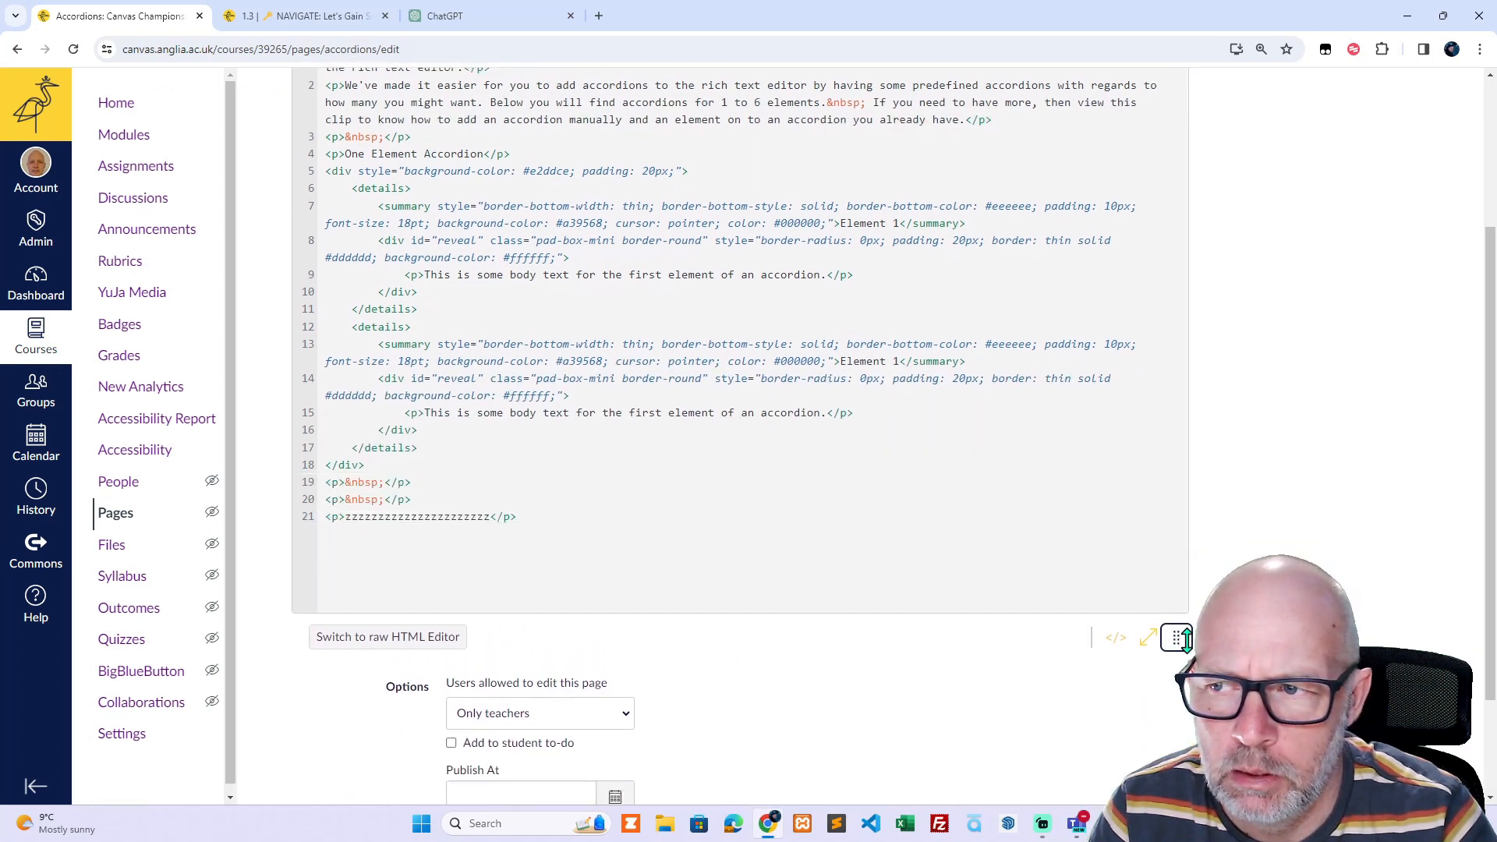
- Copy the second details block and paste it twice below itself, inside the accordion's outer div
drag(418, 446, 354, 333)
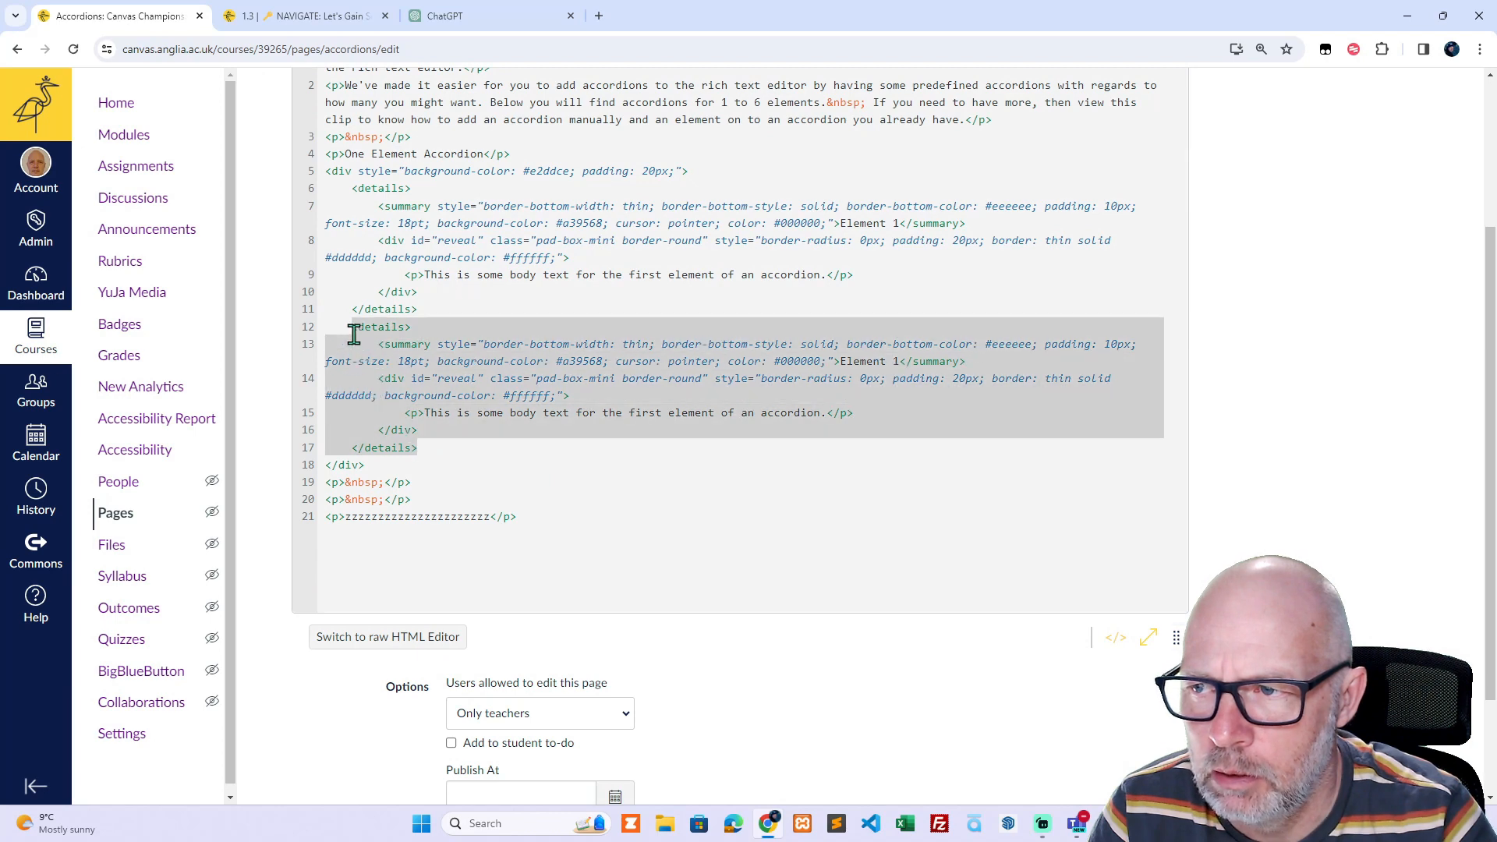
click(428, 448)
drag(428, 448, 345, 189)
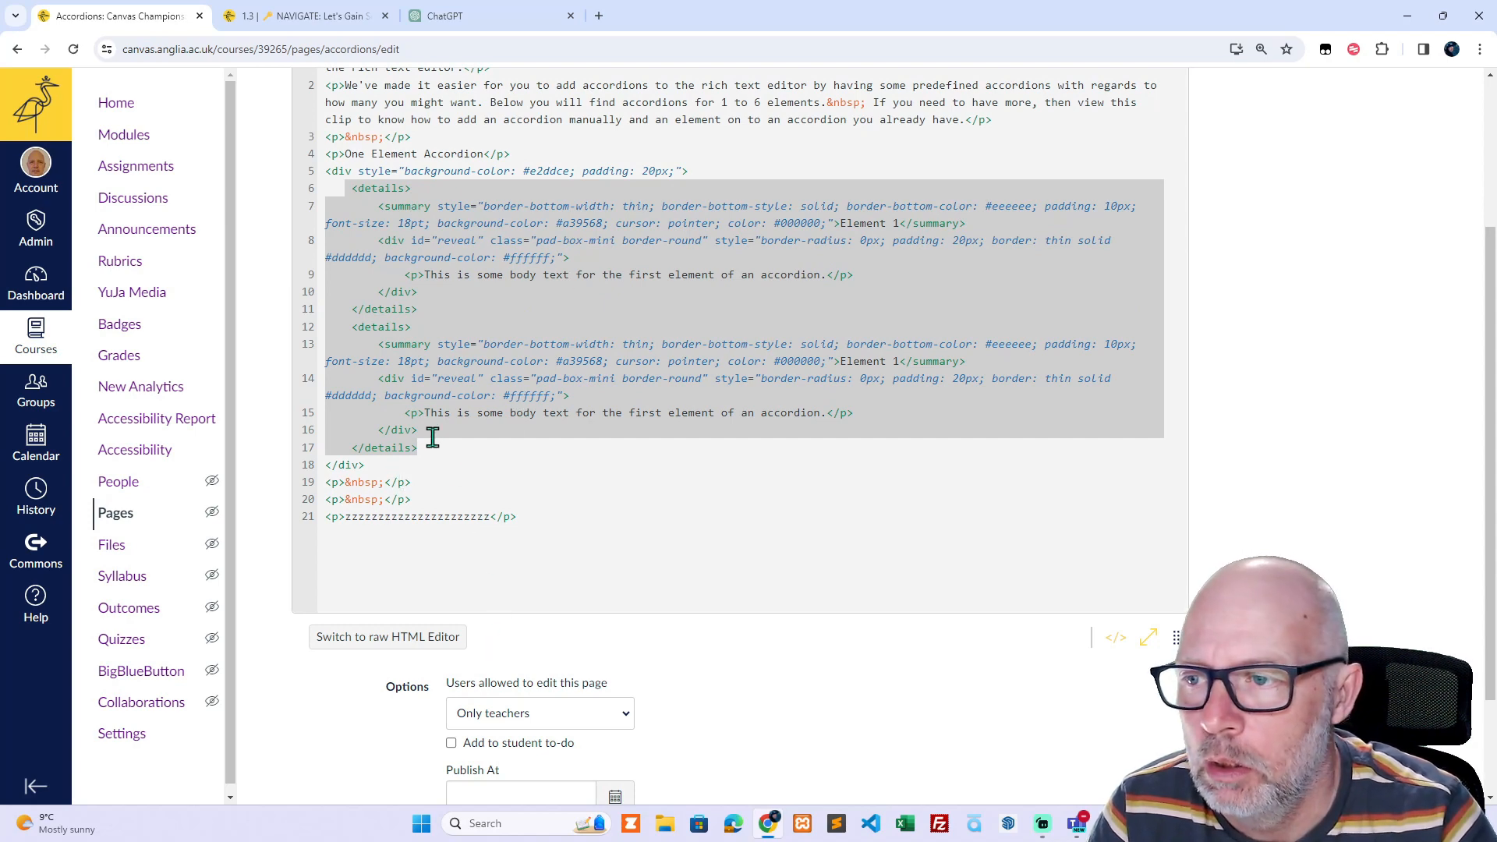
drag(428, 448, 341, 332)
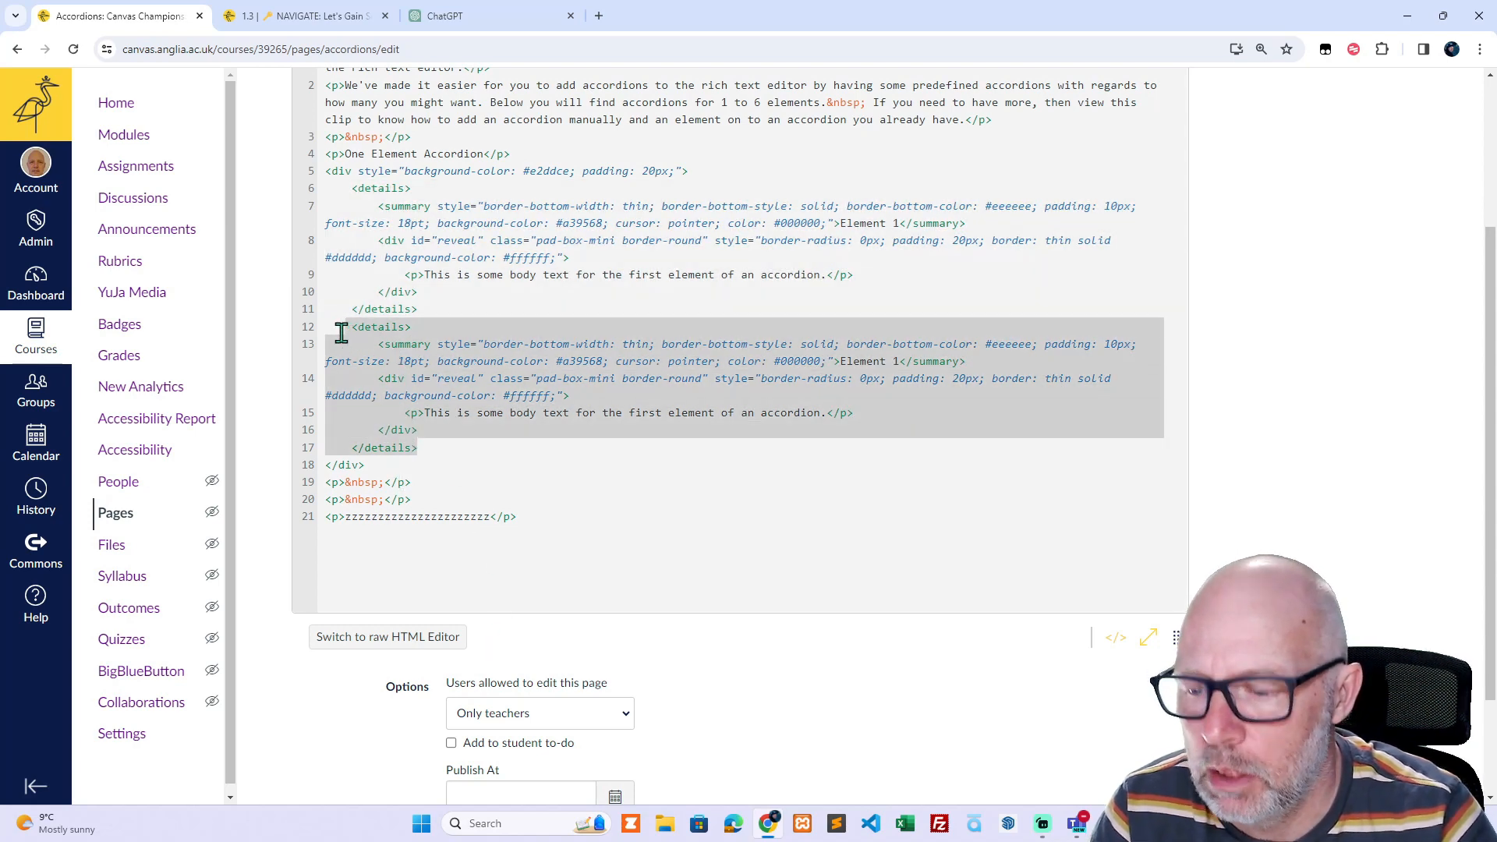
key(ctrl+c)
click(445, 441)
key(Return)
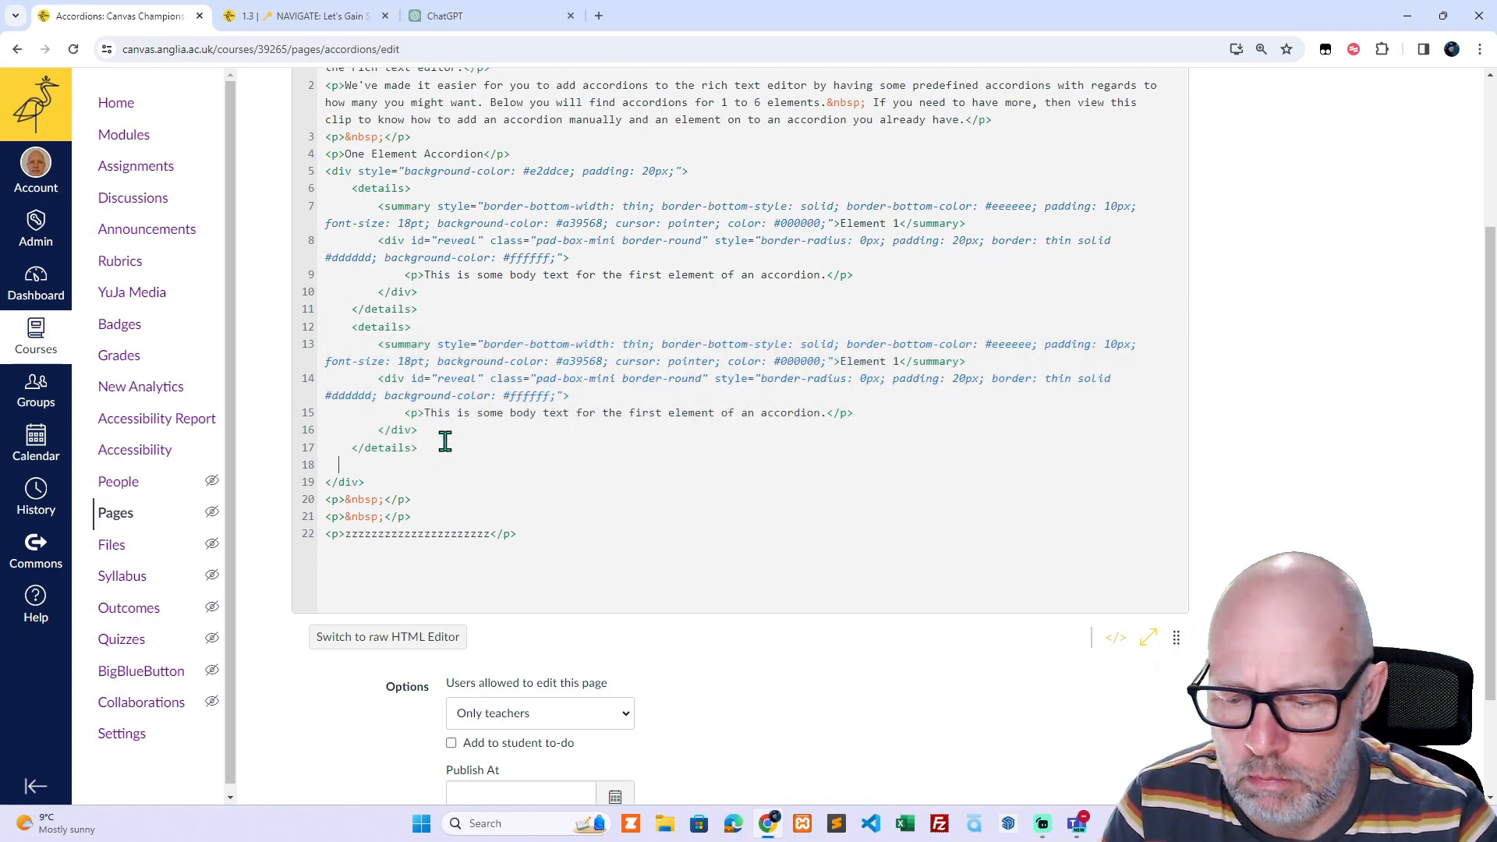
key(ctrl+v)
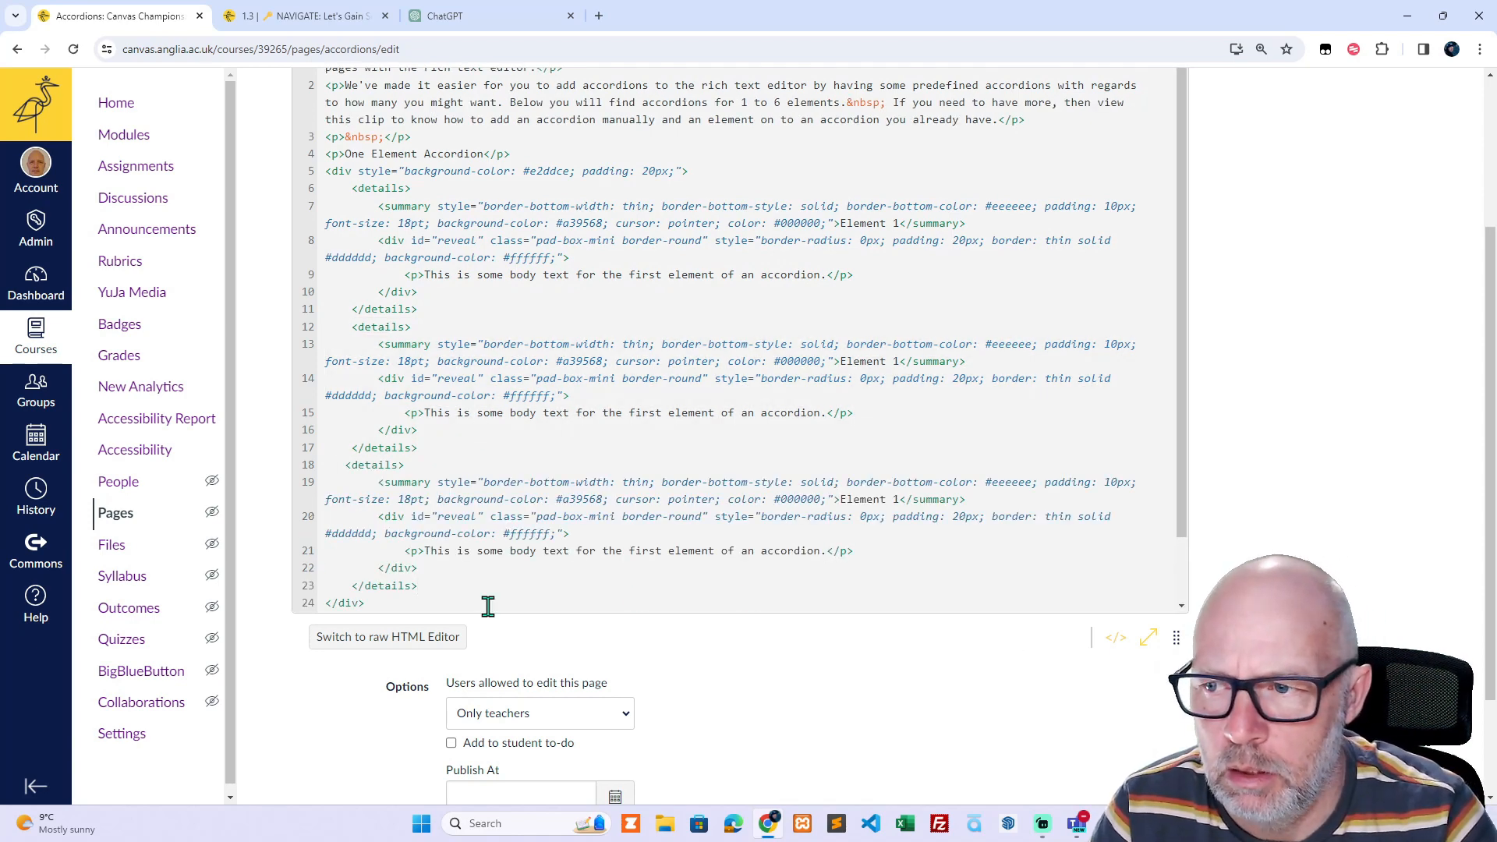
key(Return)
key(ctrl+v)
key(Return)
key(Return)
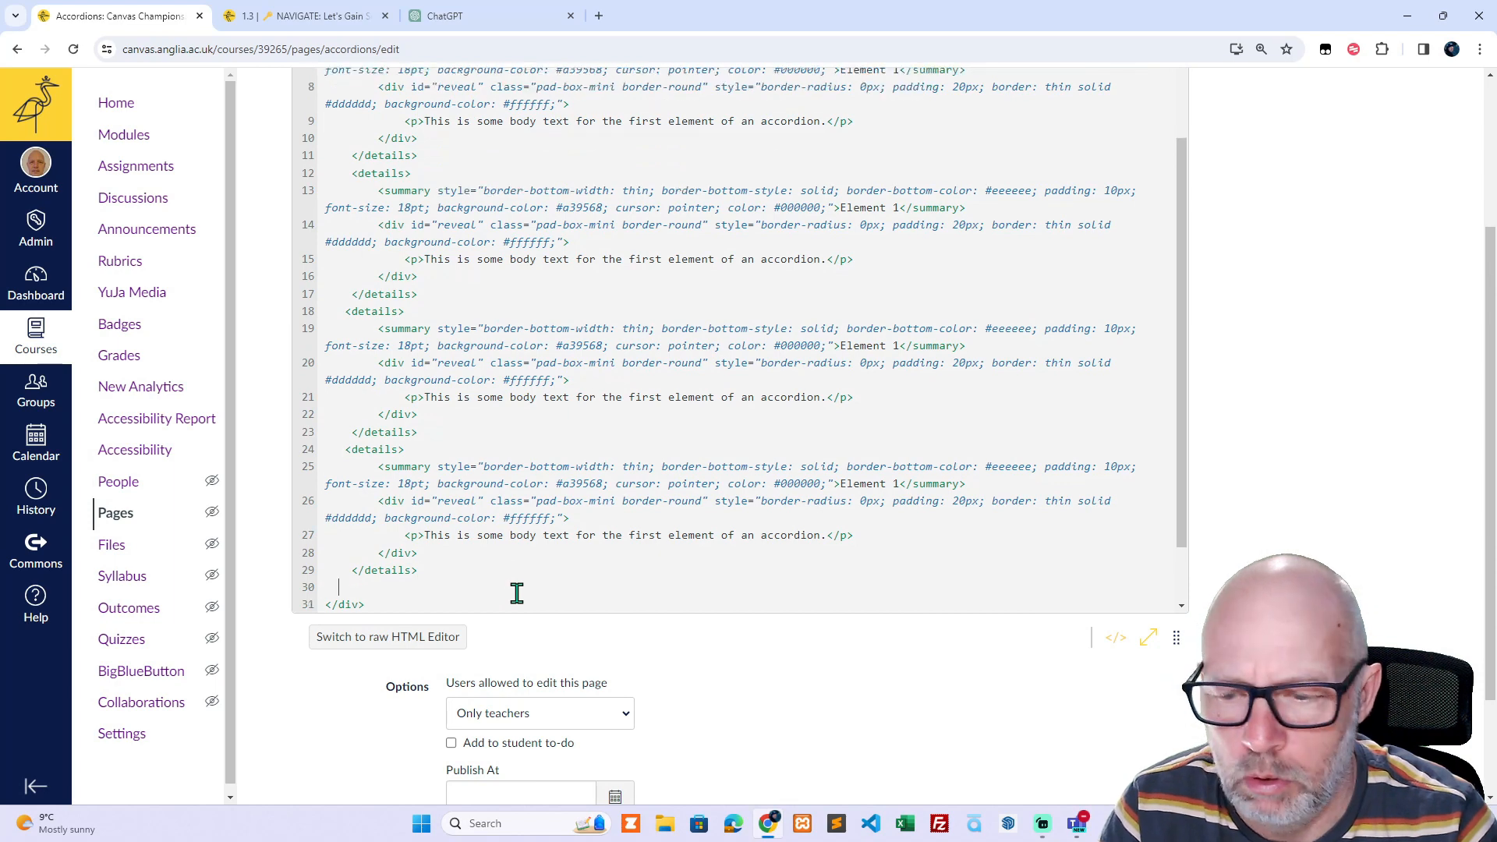
key(BackSpace)
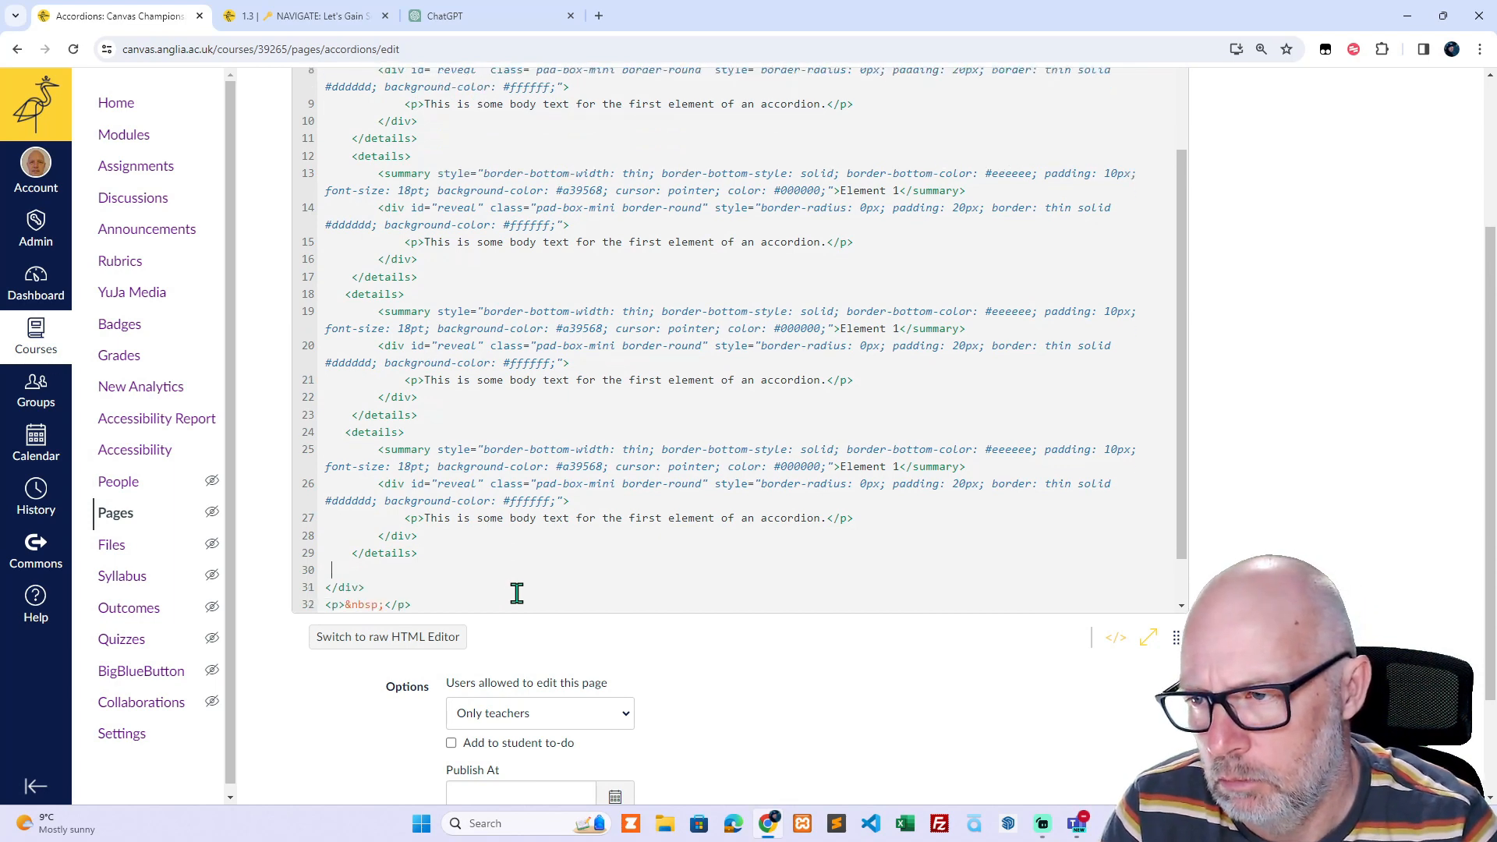
key(ctrl+v)
key(Return)
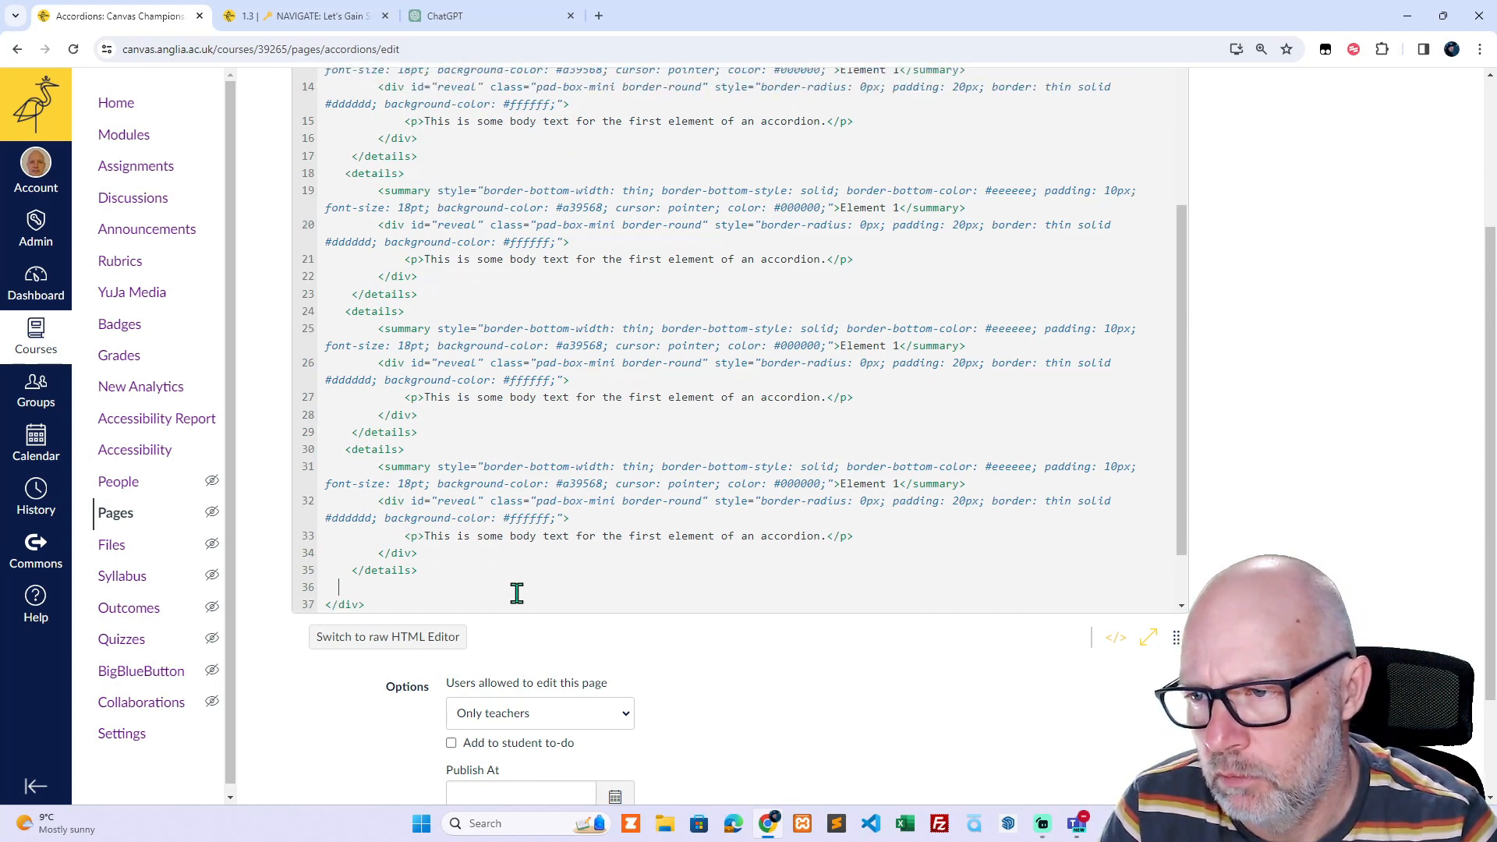
key(ctrl+v)
key(Return)
key(ctrl+v)
key(ctrl+z)
key(ctrl+z)
key(ctrl+z)
key(ctrl+z)
key(ctrl+z)
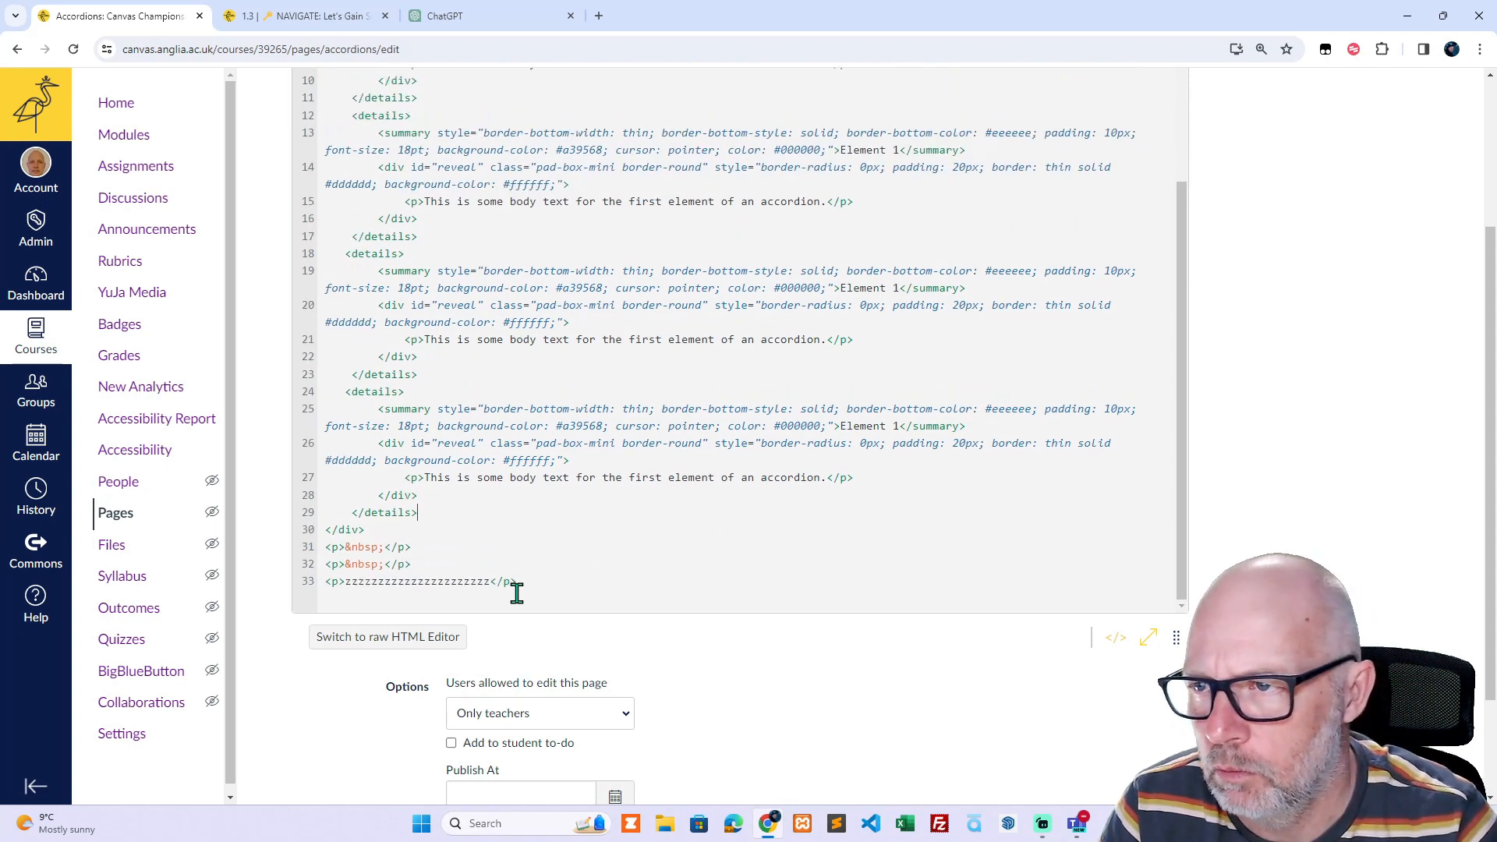
- Add blank lines after the fourth details block and save the page
key(Return)
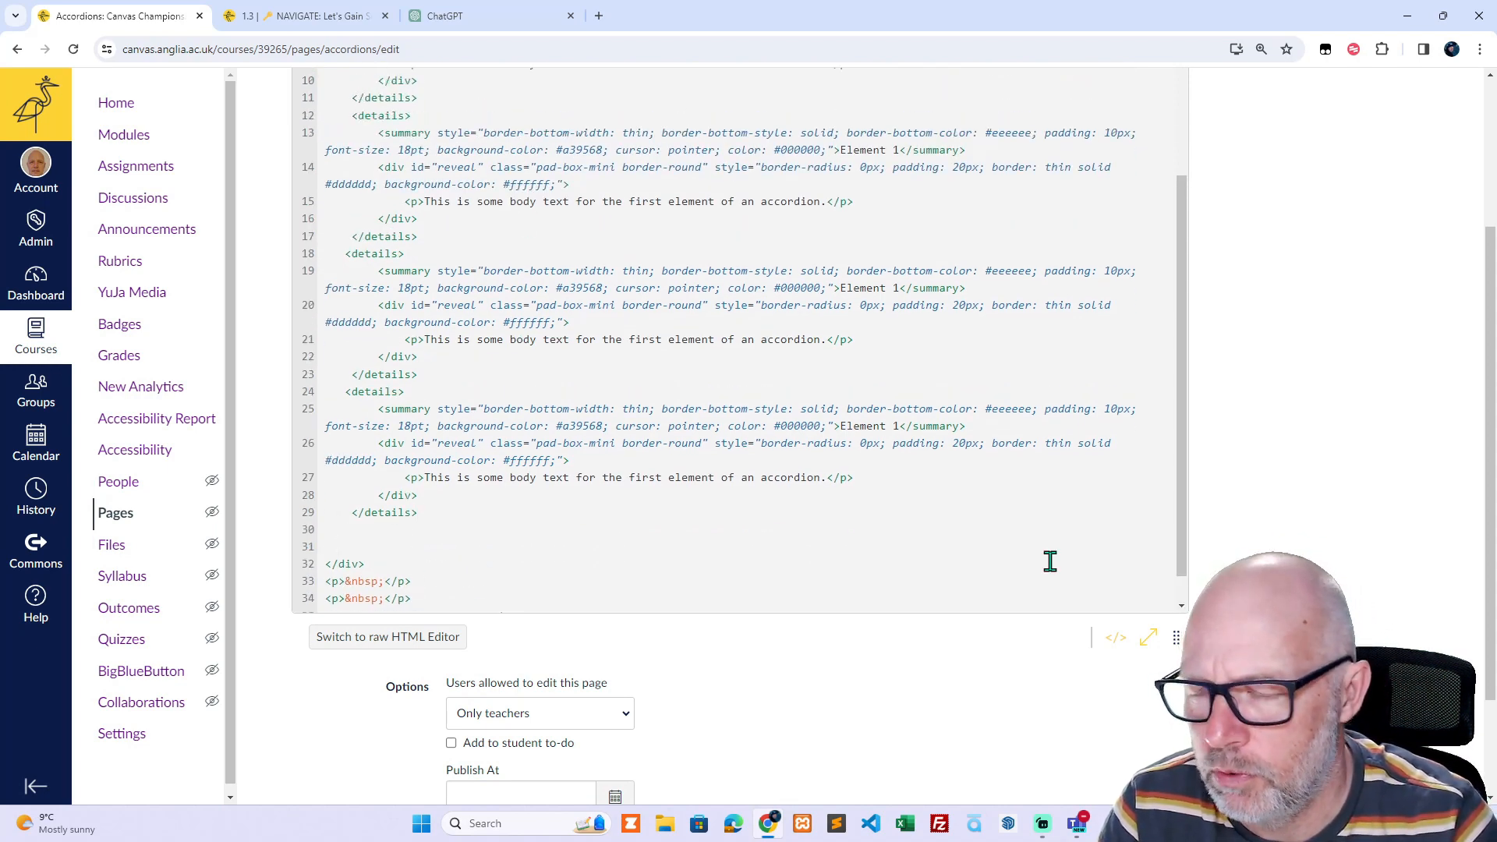
scroll(1290, 541, down, 2)
click(1167, 736)
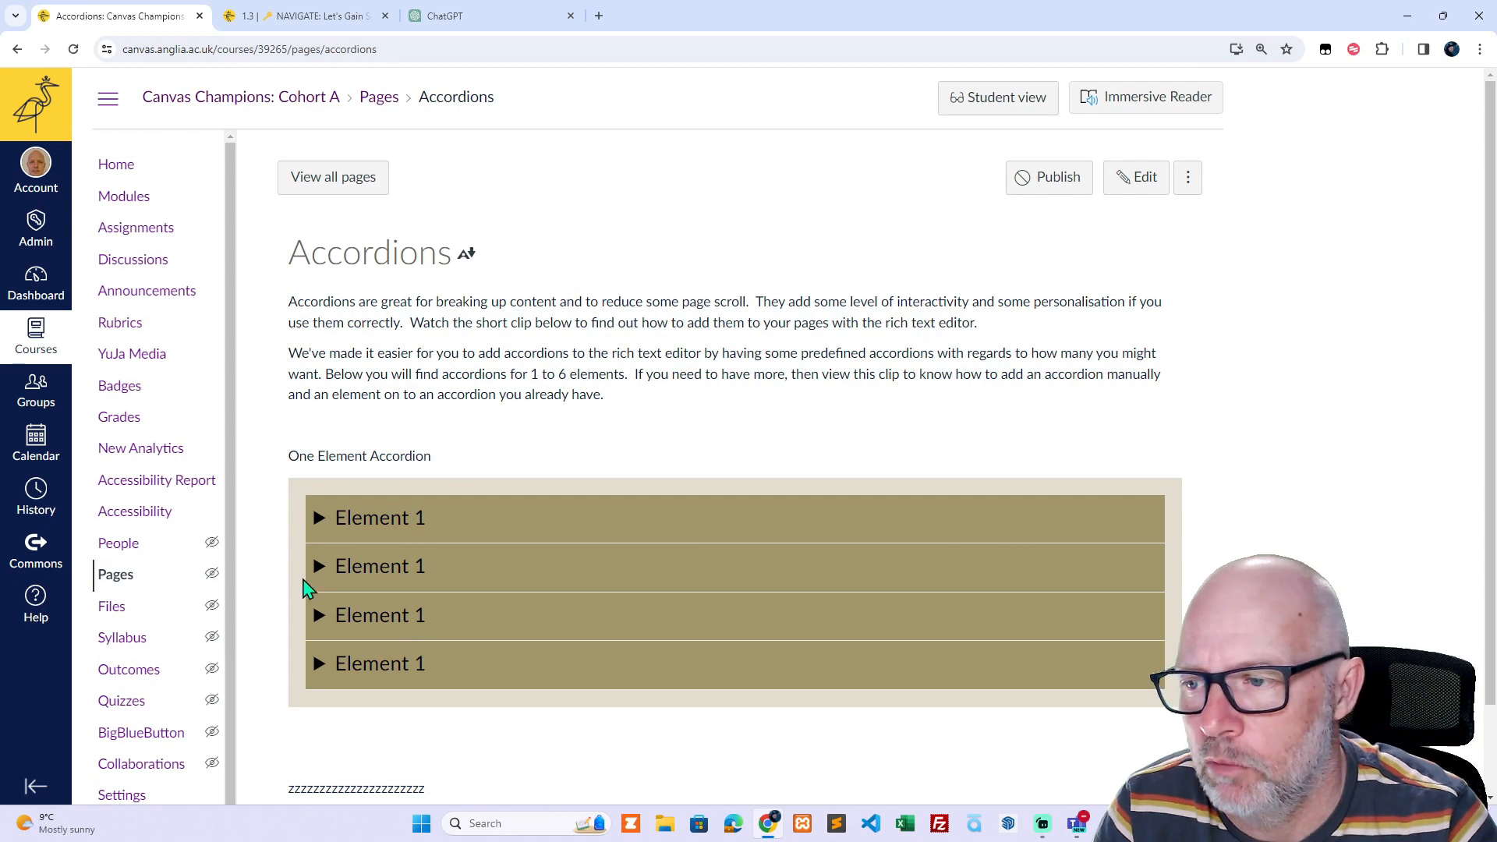
- Check the third and fourth accordion elements on the saved page by expanding and collapsing them
click(320, 620)
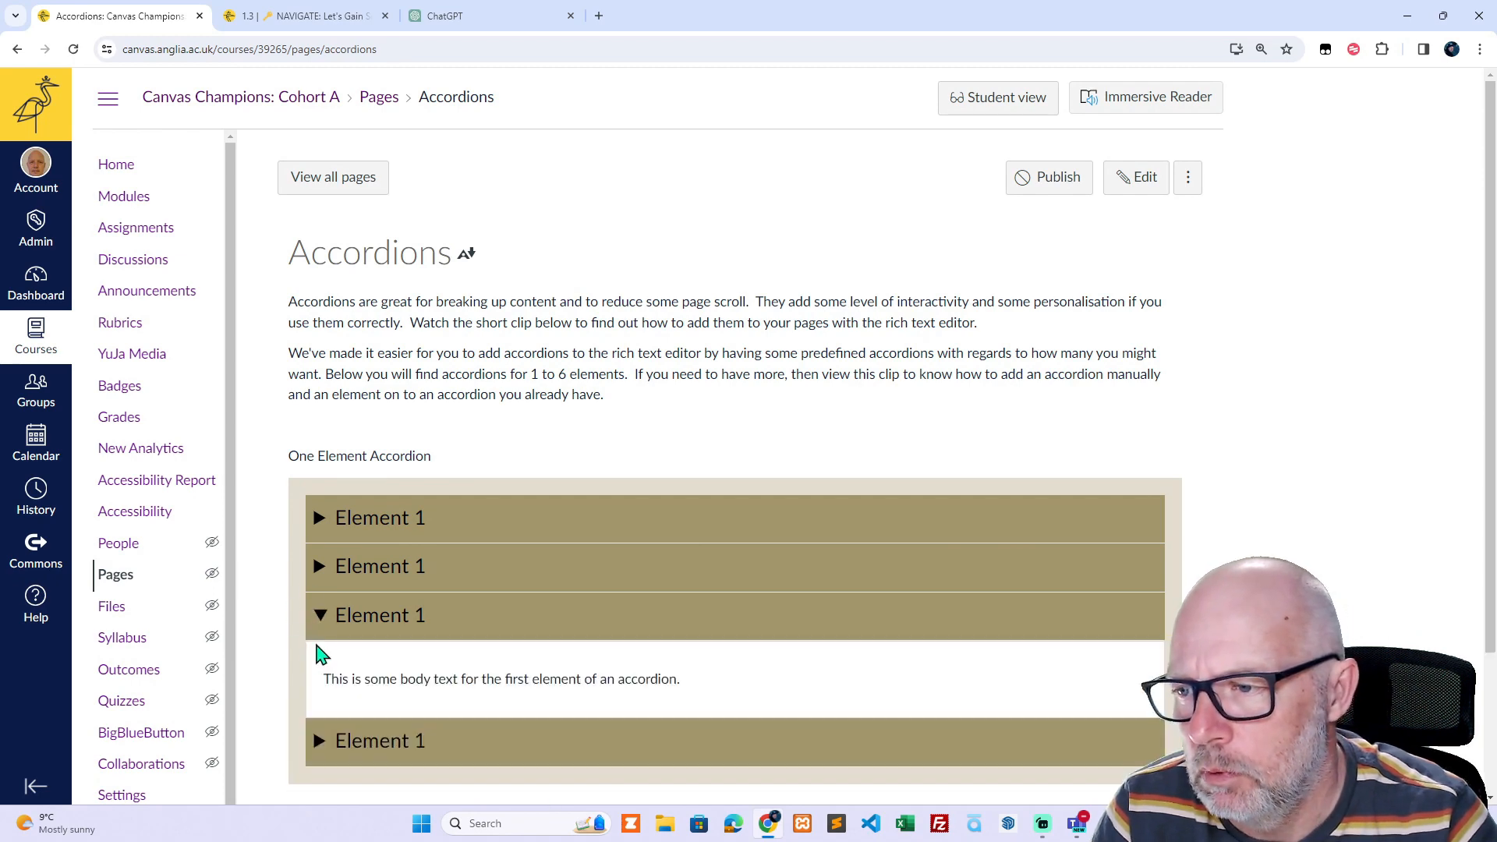
click(321, 747)
click(322, 747)
click(326, 620)
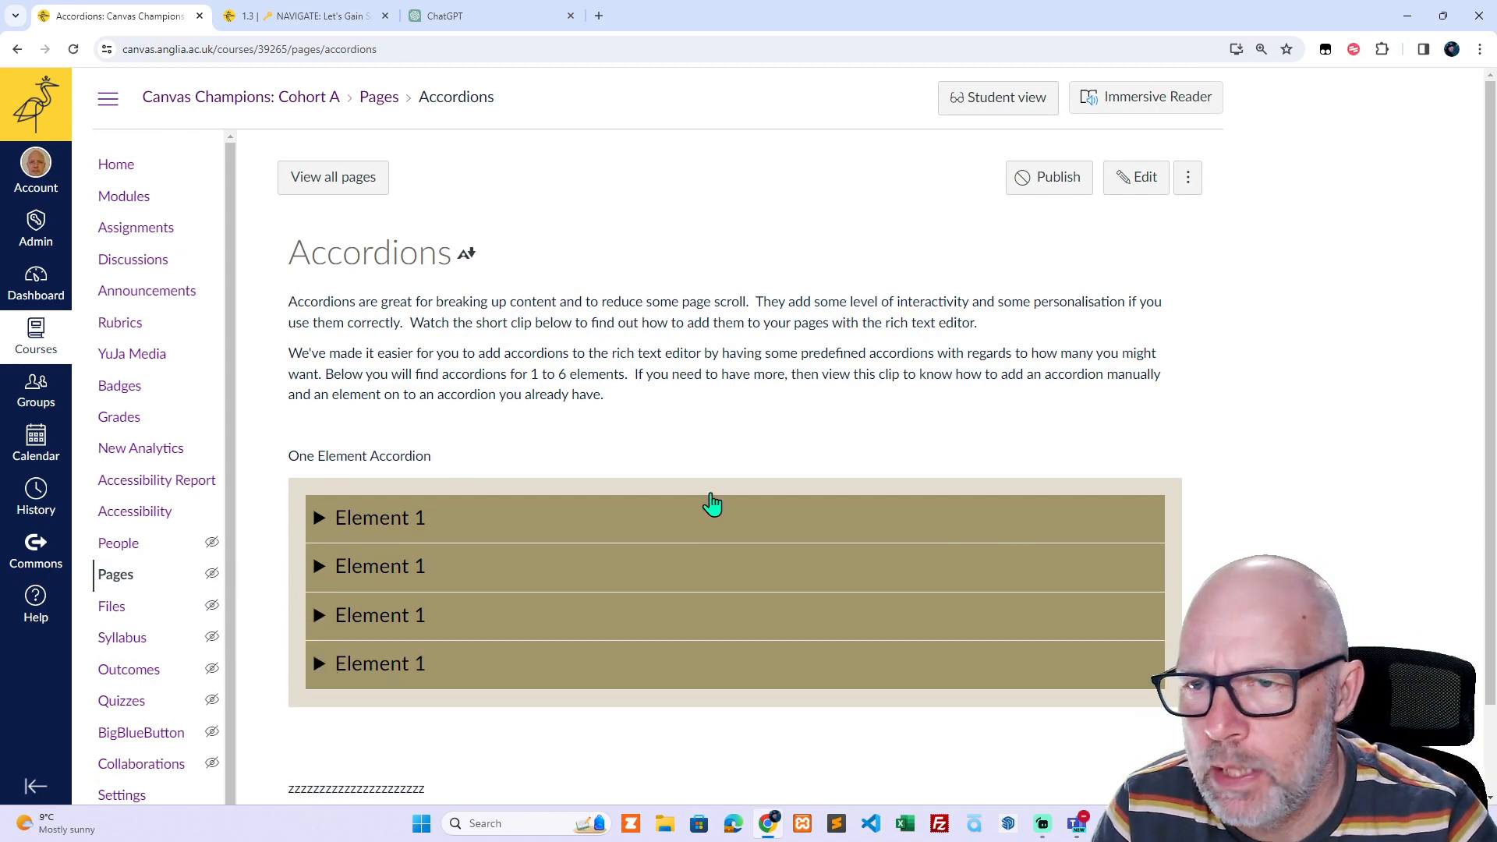
- Reopen the page for editing and enlarge the content area to show all four accordion elements
click(1157, 185)
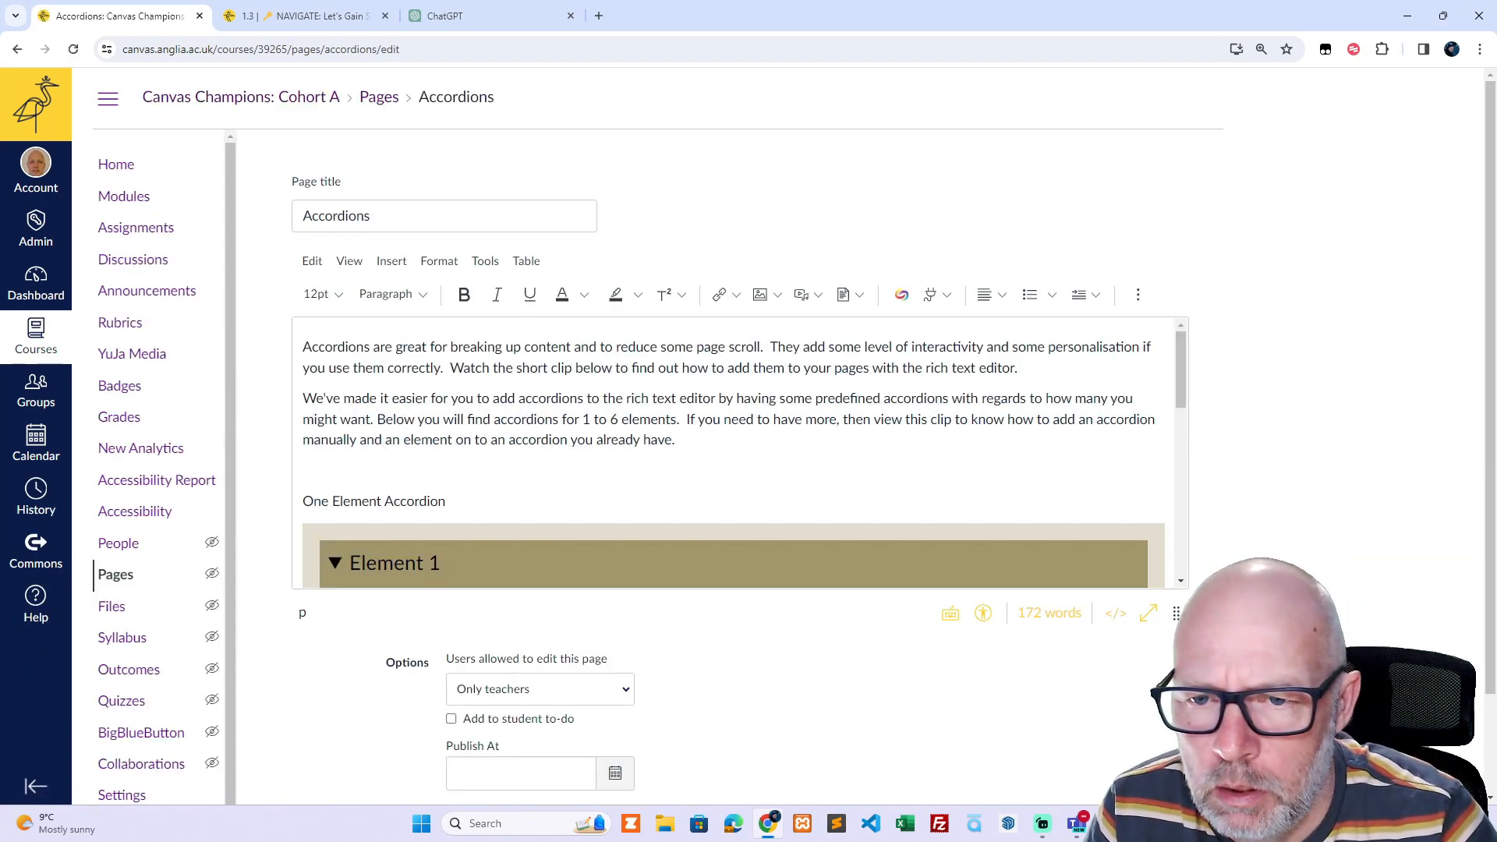
drag(1183, 454, 1182, 589)
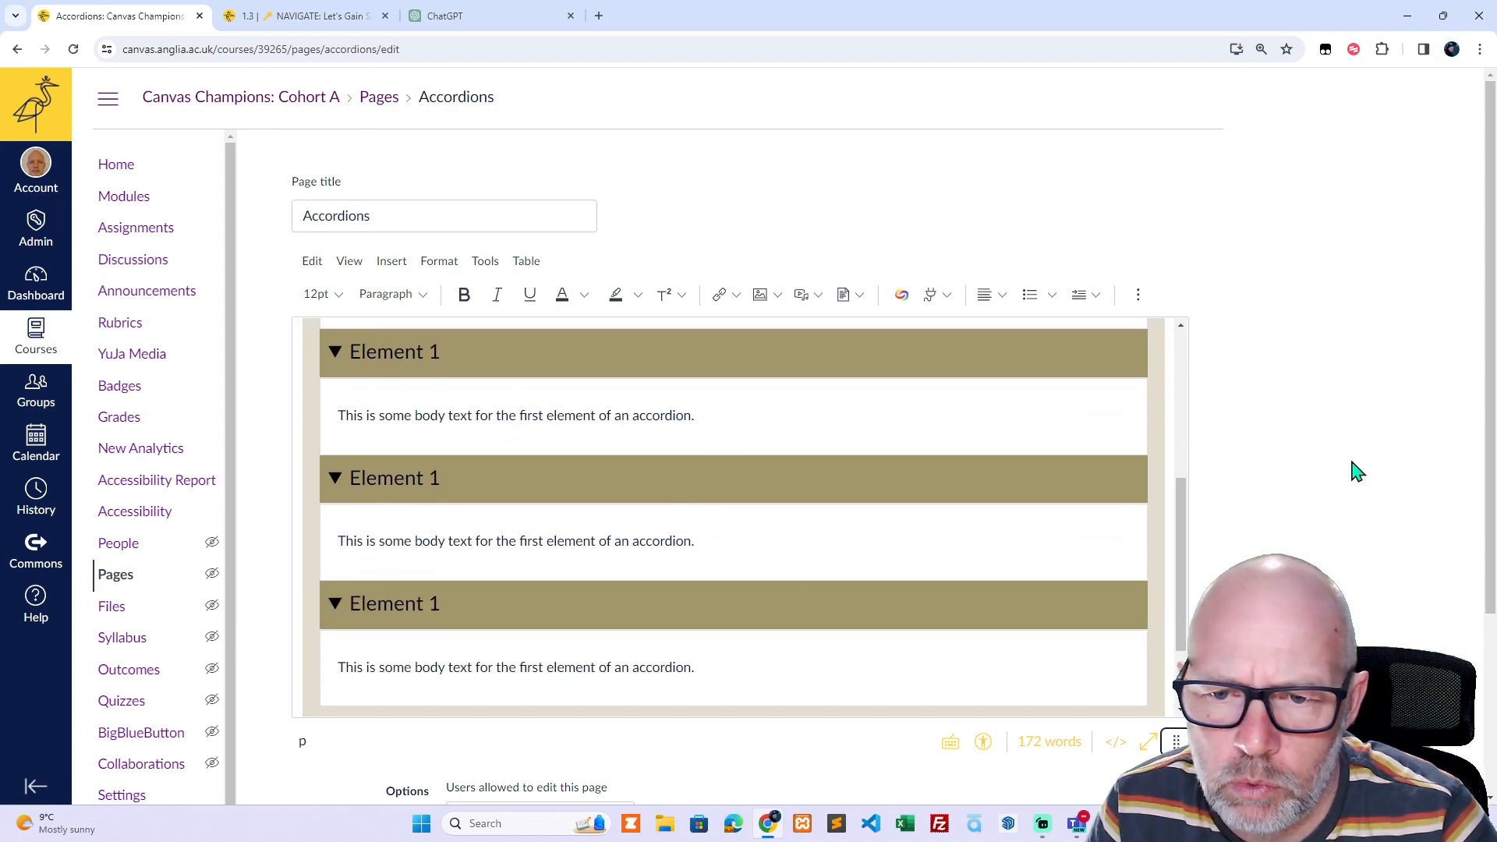
scroll(1276, 488, down, 3)
drag(1185, 503, 1184, 810)
scroll(1247, 663, up, 1)
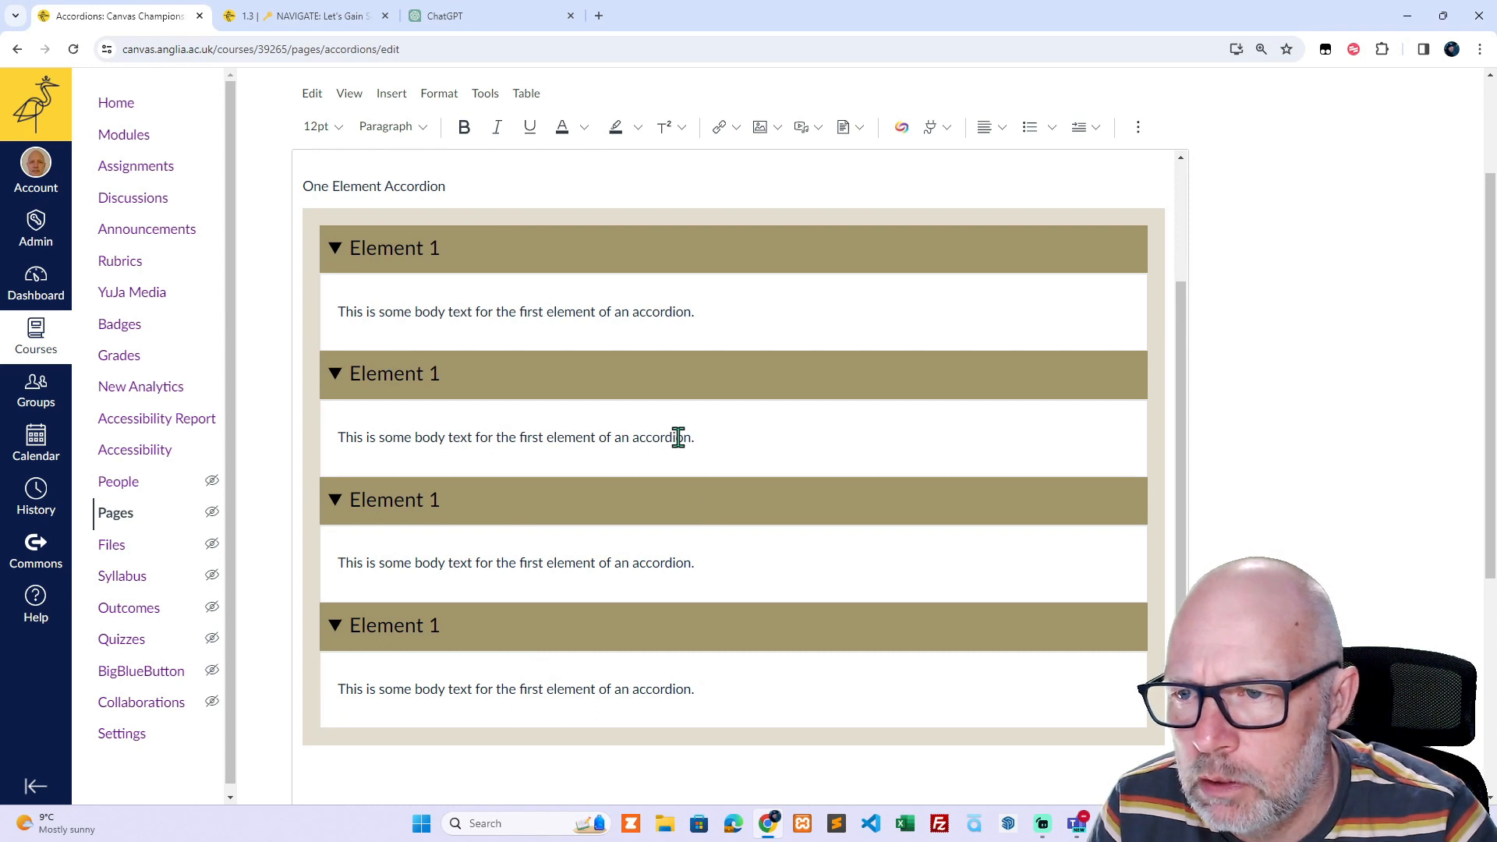
- Replace "first" with "second" in the second element's body text and with "third" in the third element's body text
drag(702, 436, 338, 436)
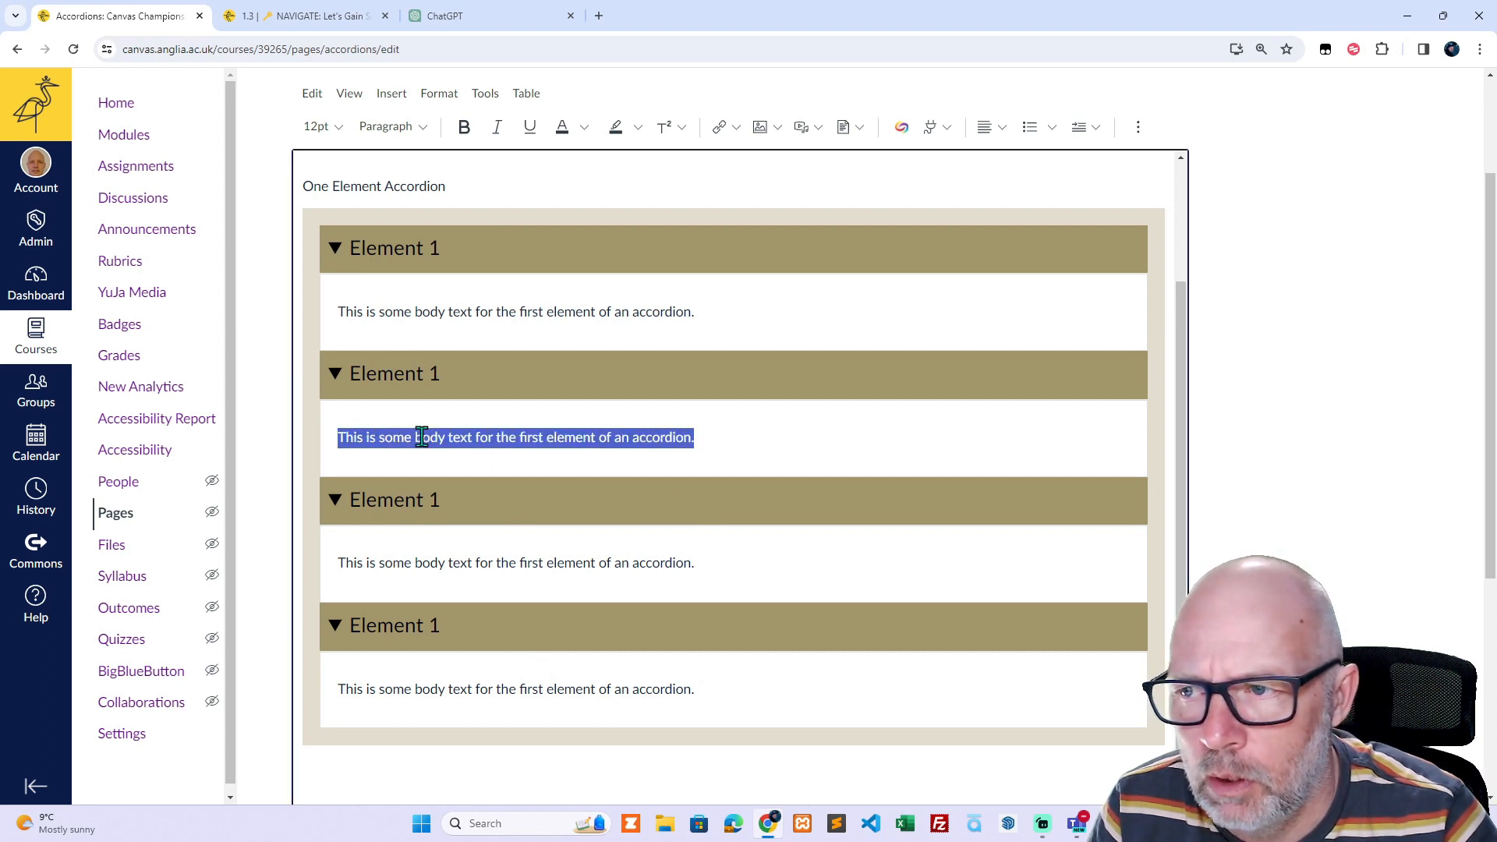
click(441, 437)
double_click(531, 437)
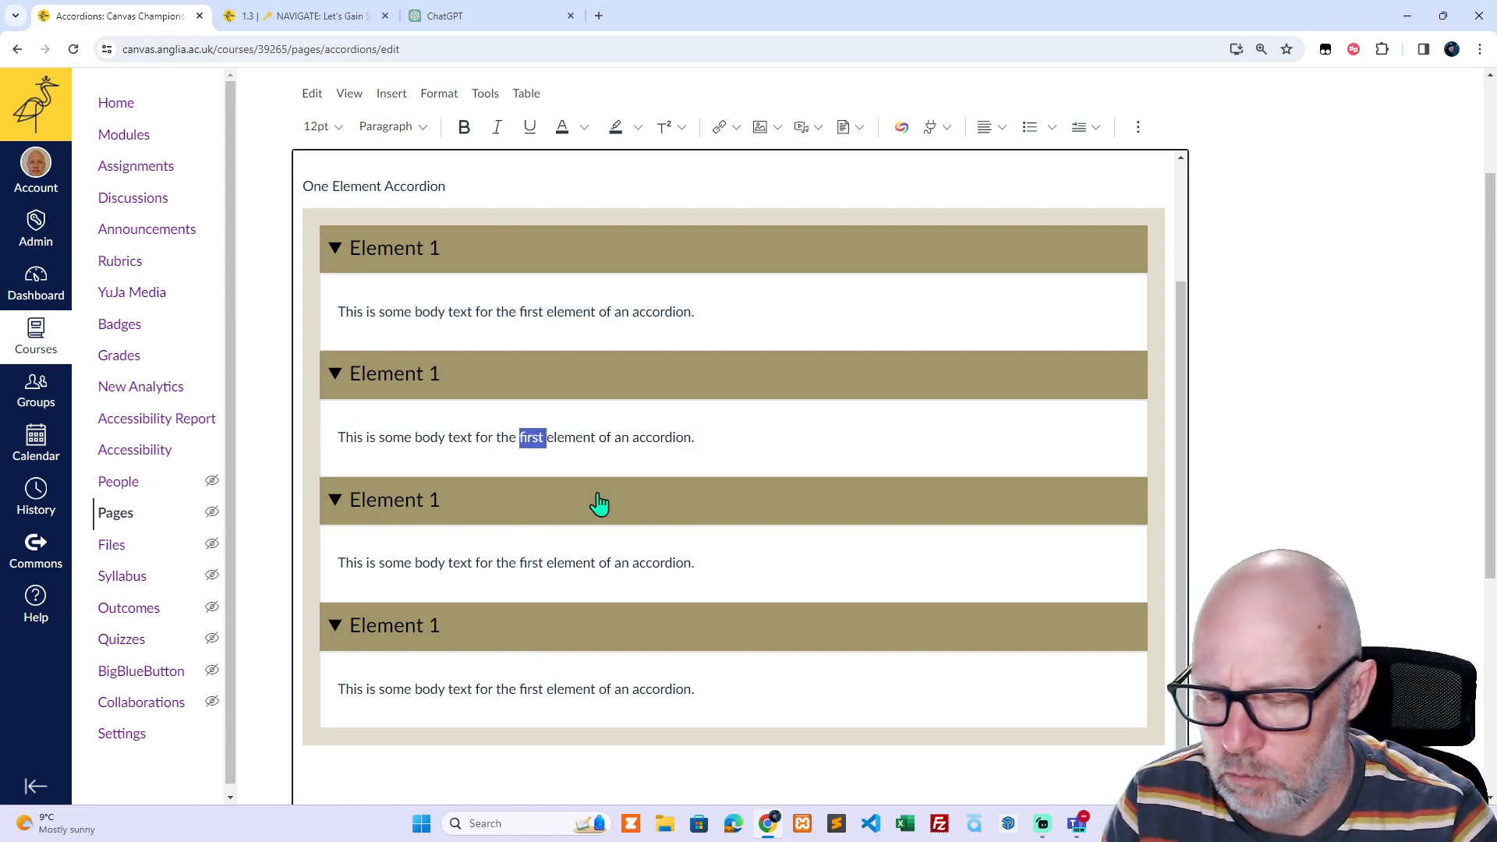
text(second v)
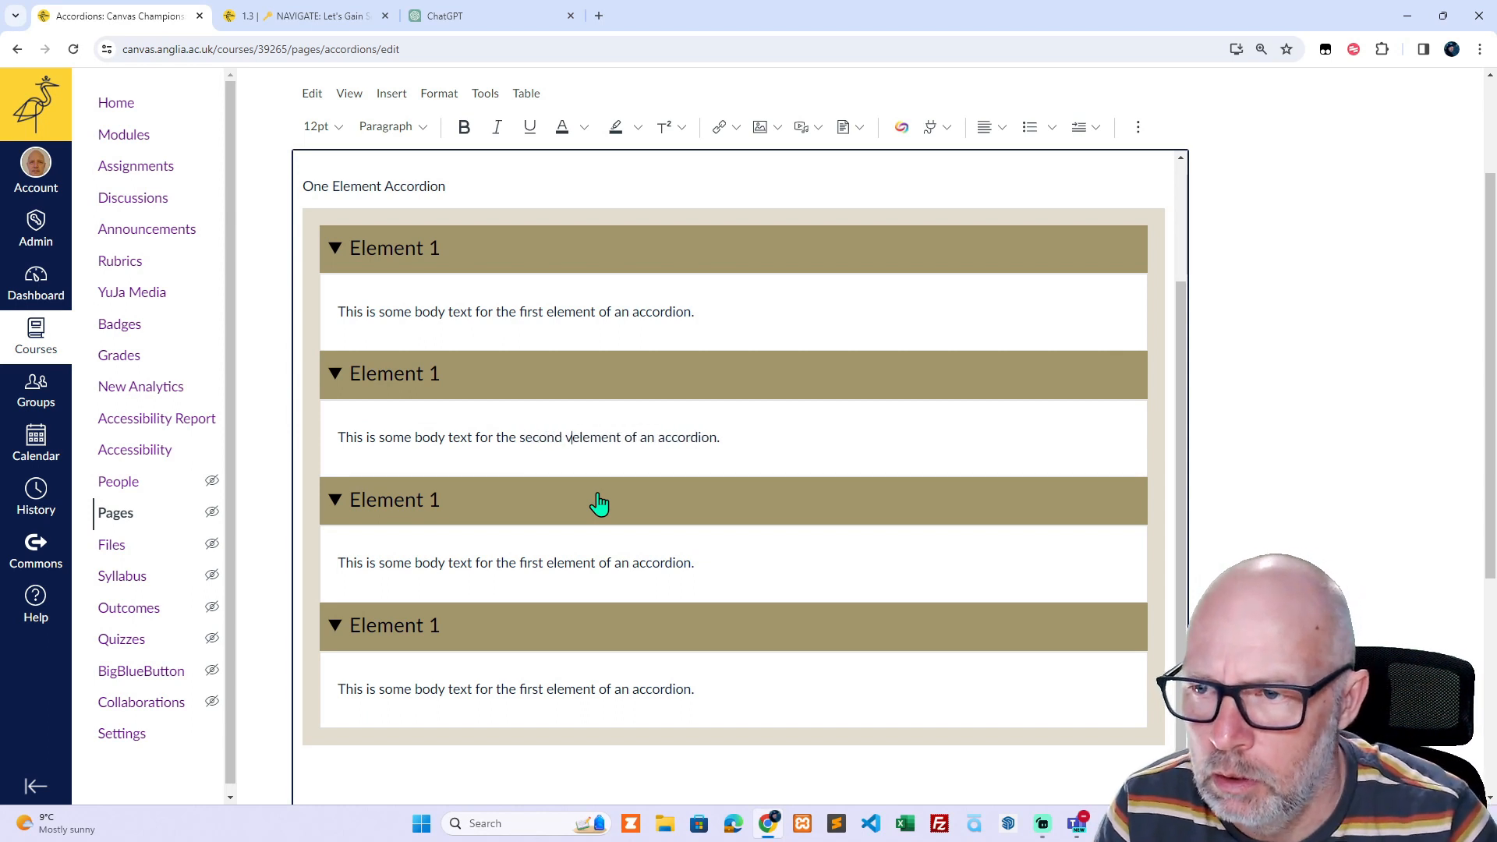
key(BackSpace)
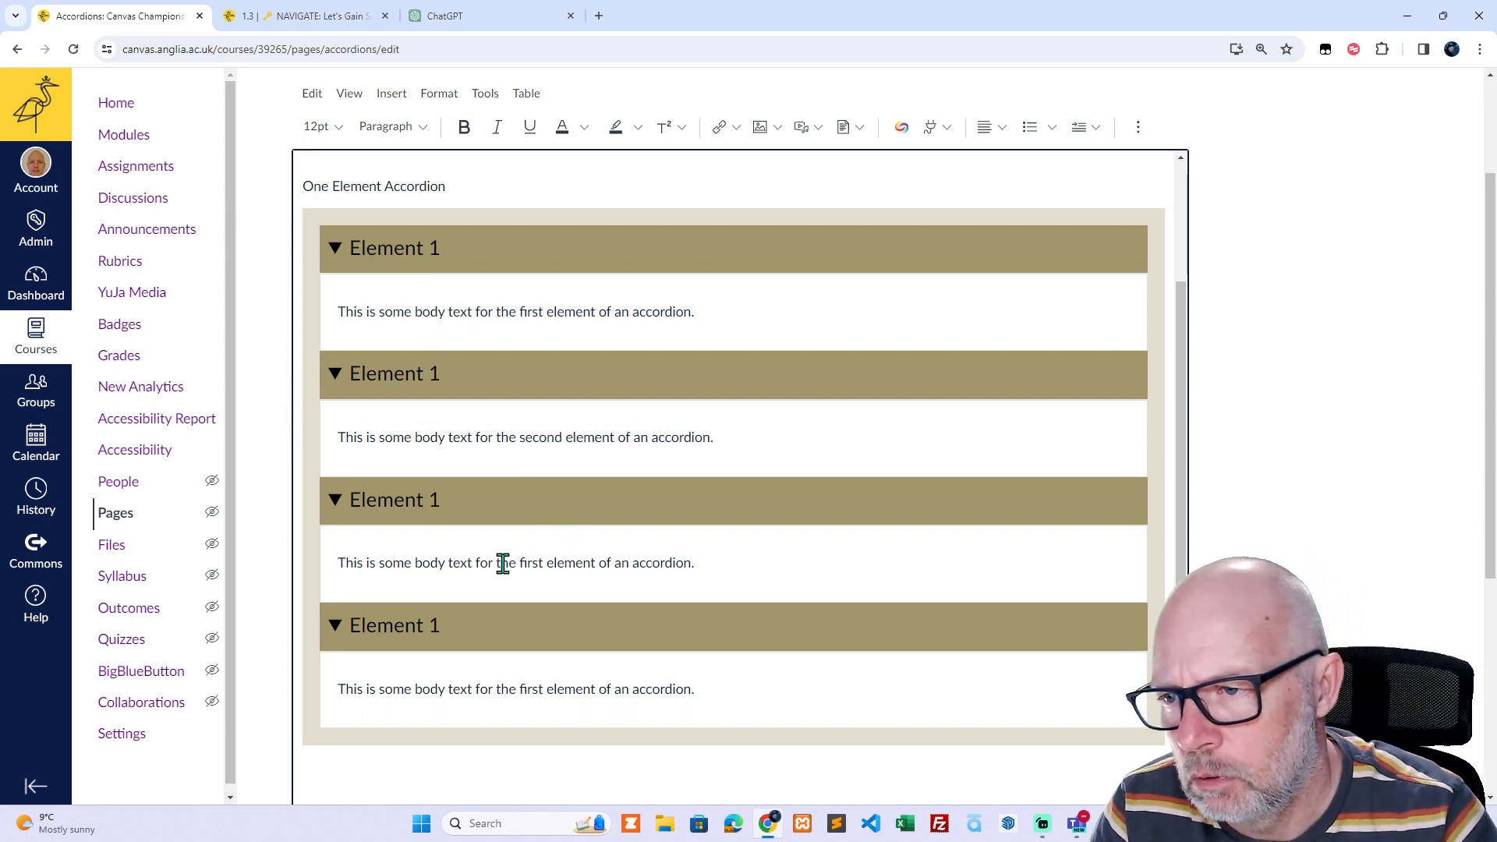
double_click(531, 563)
text(third)
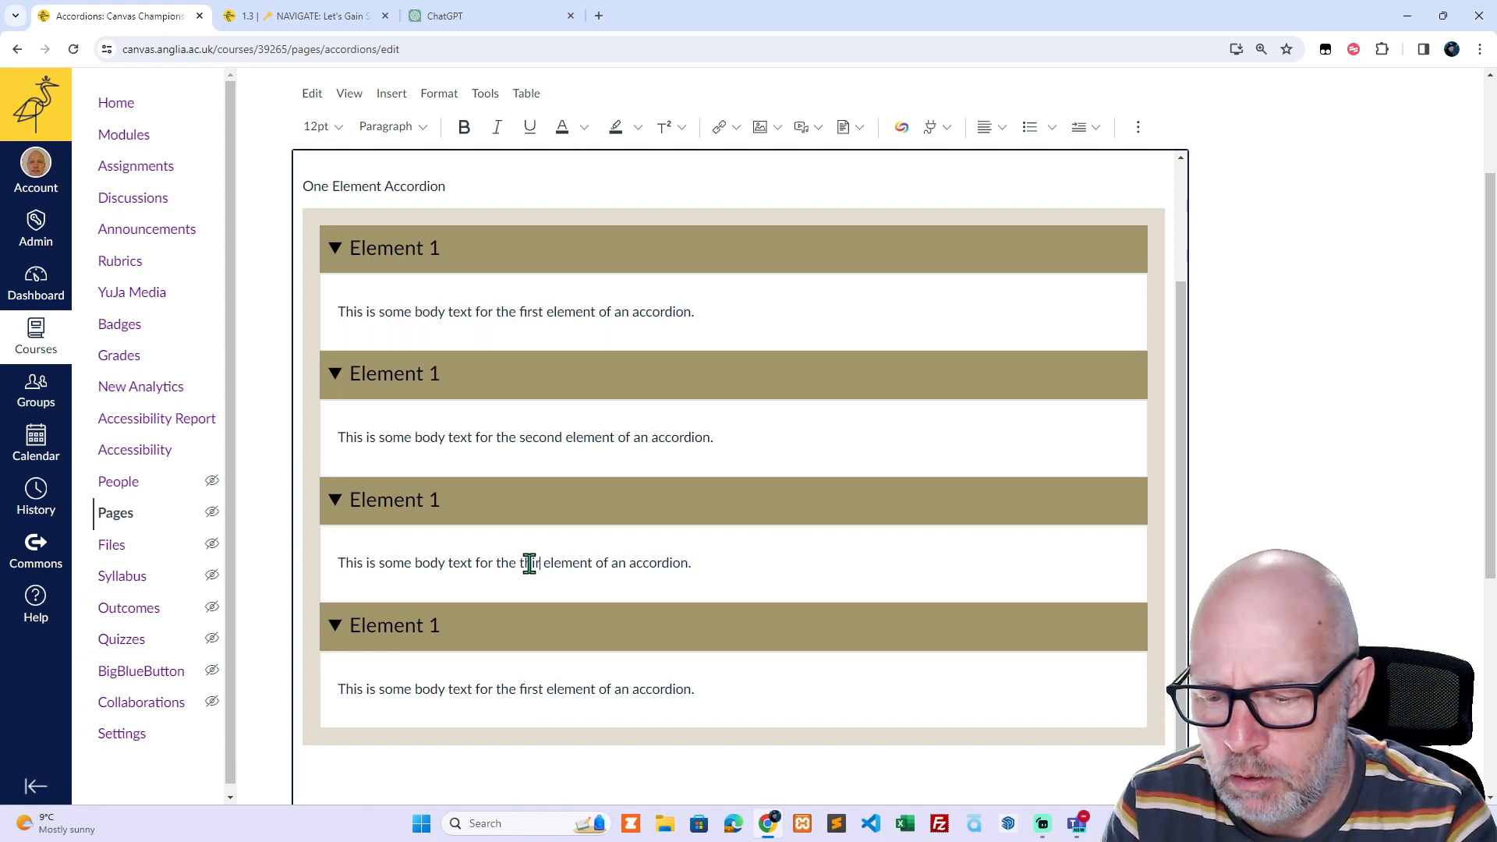
- Replace "first" with "forth" in the fourth element's body text and retitle the three copied headings Element 2, Element 3 and Element 4
double_click(527, 691)
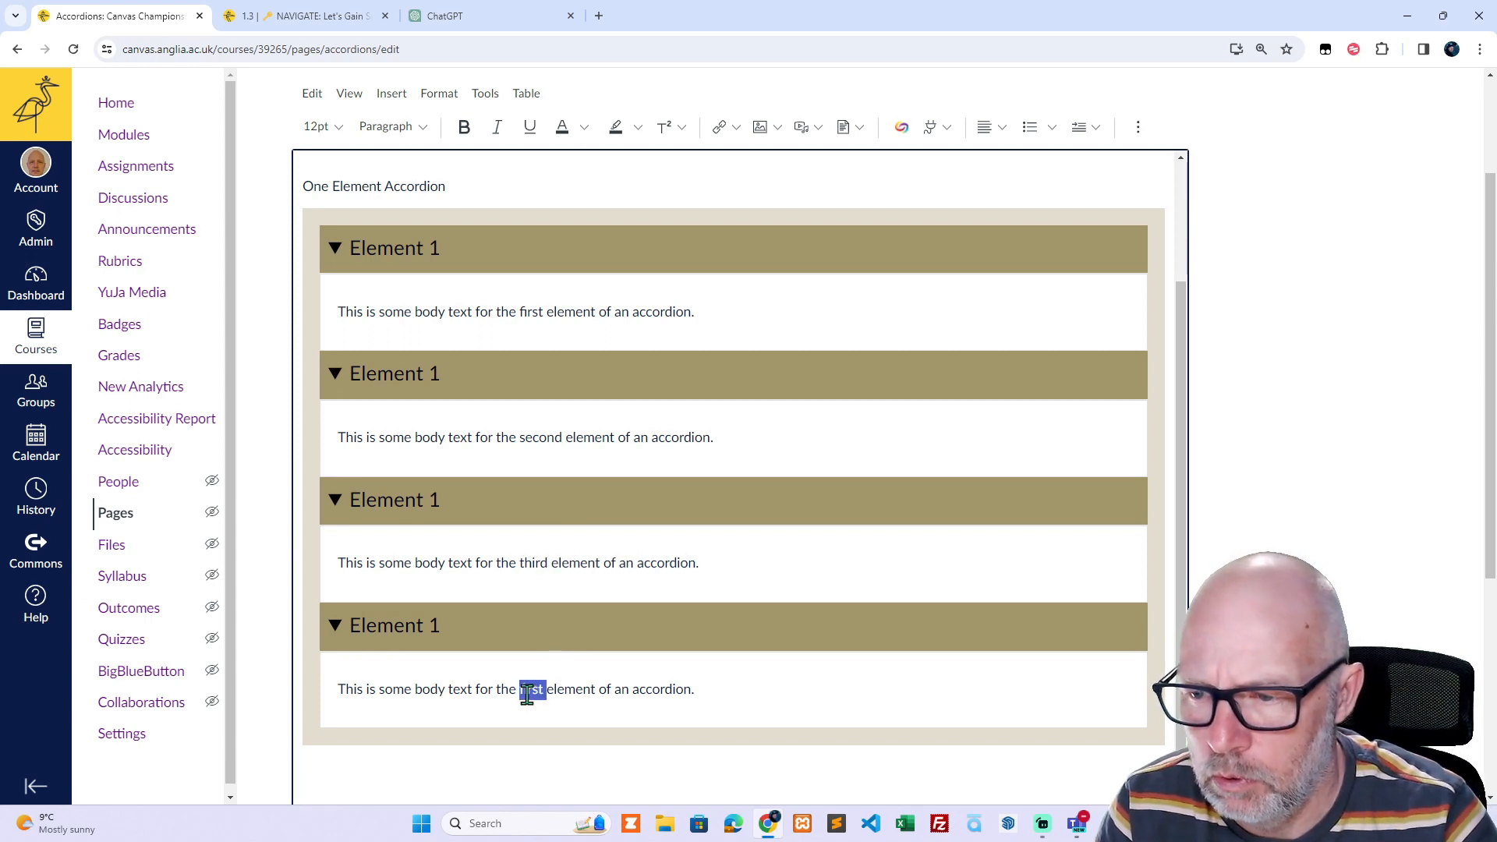
text(fourth)
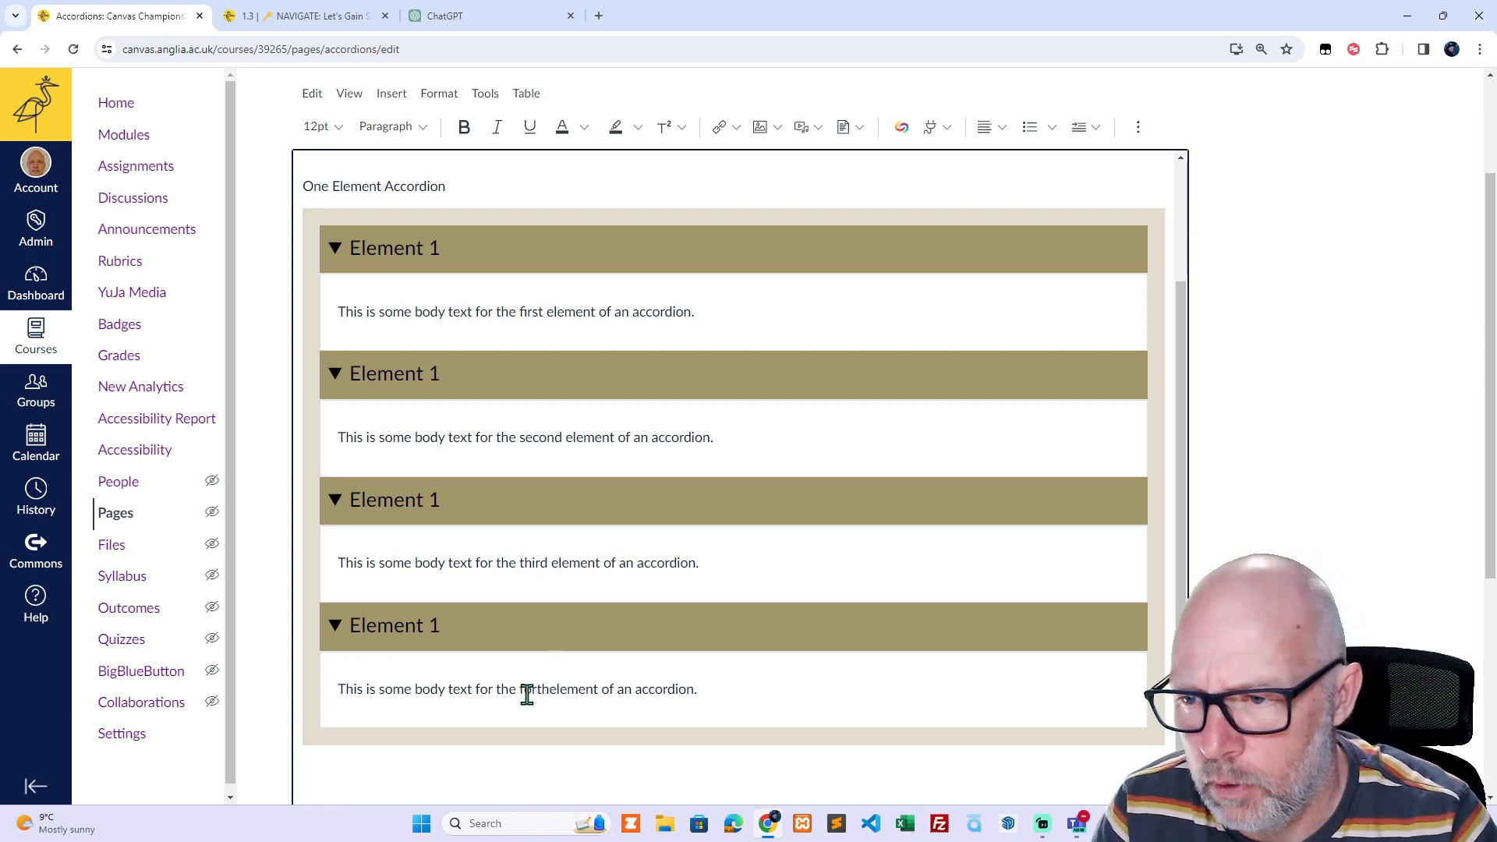
click(452, 637)
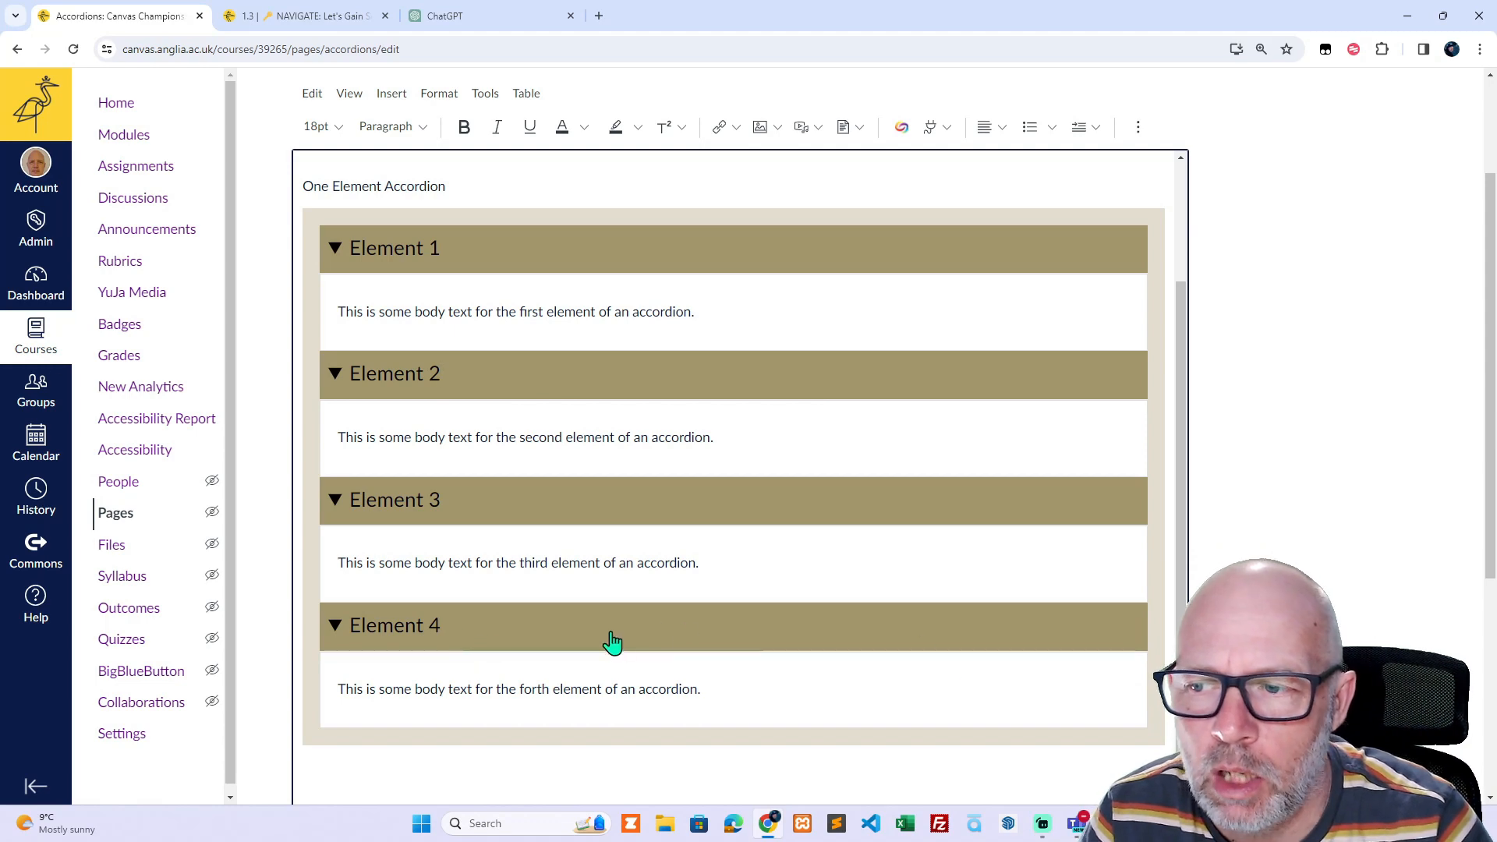
- Switch the page content to its HTML code and highlight the second element's body text line
scroll(1250, 560, down, 2)
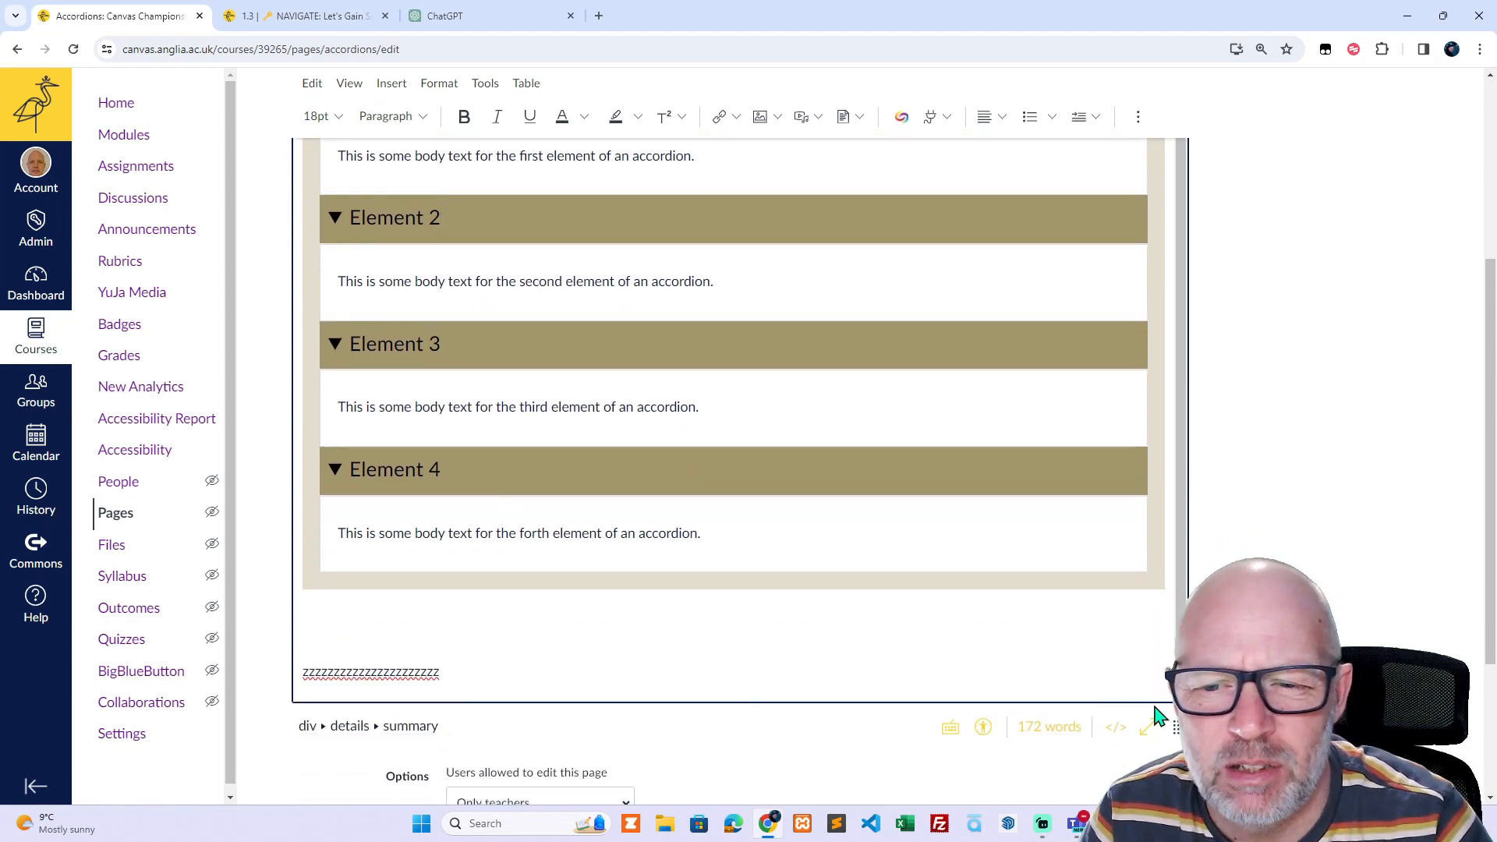
click(1117, 729)
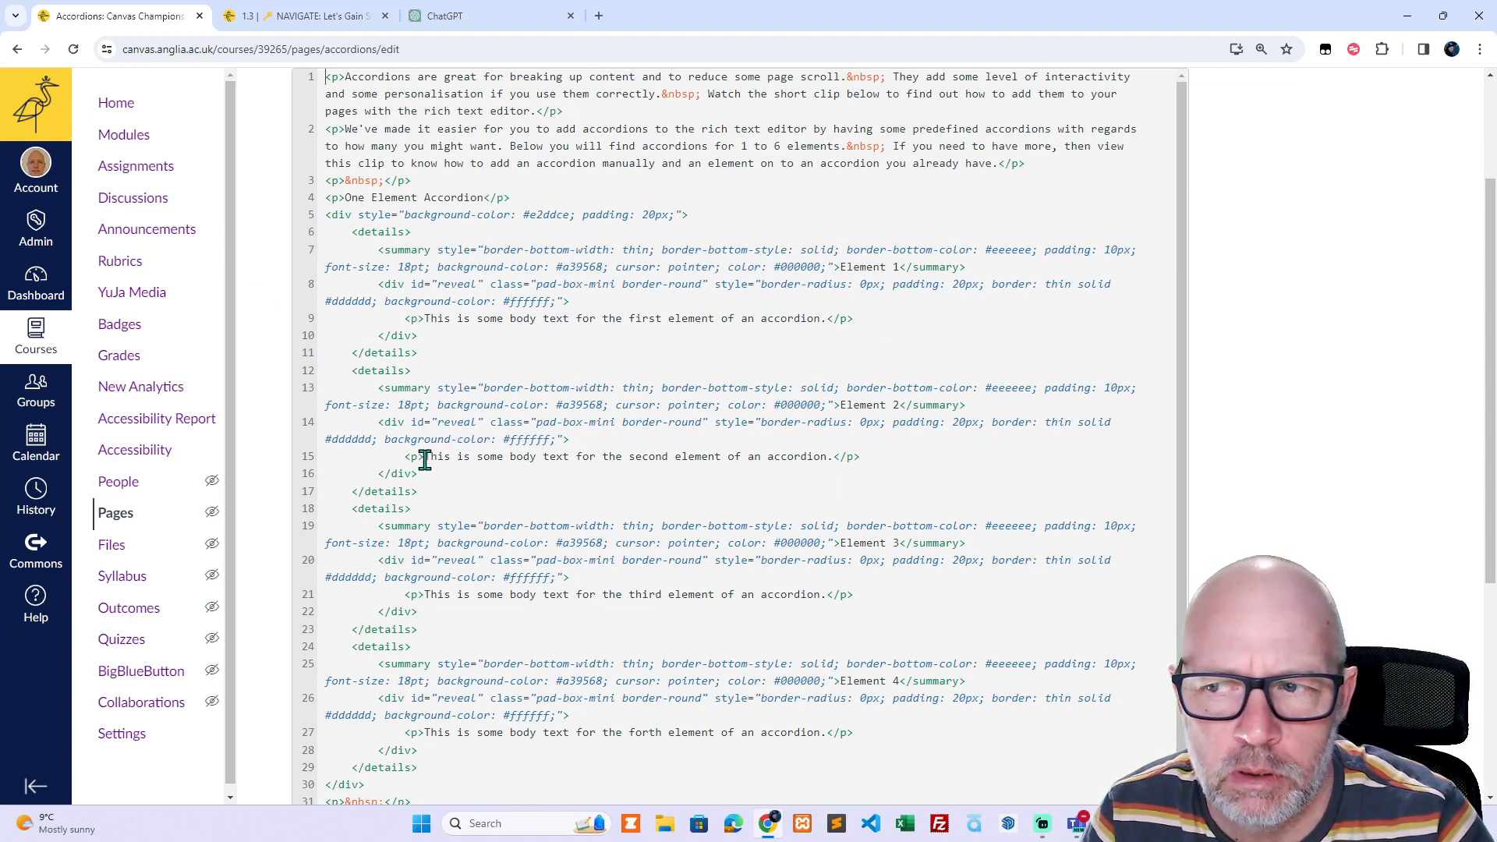
drag(425, 460, 745, 472)
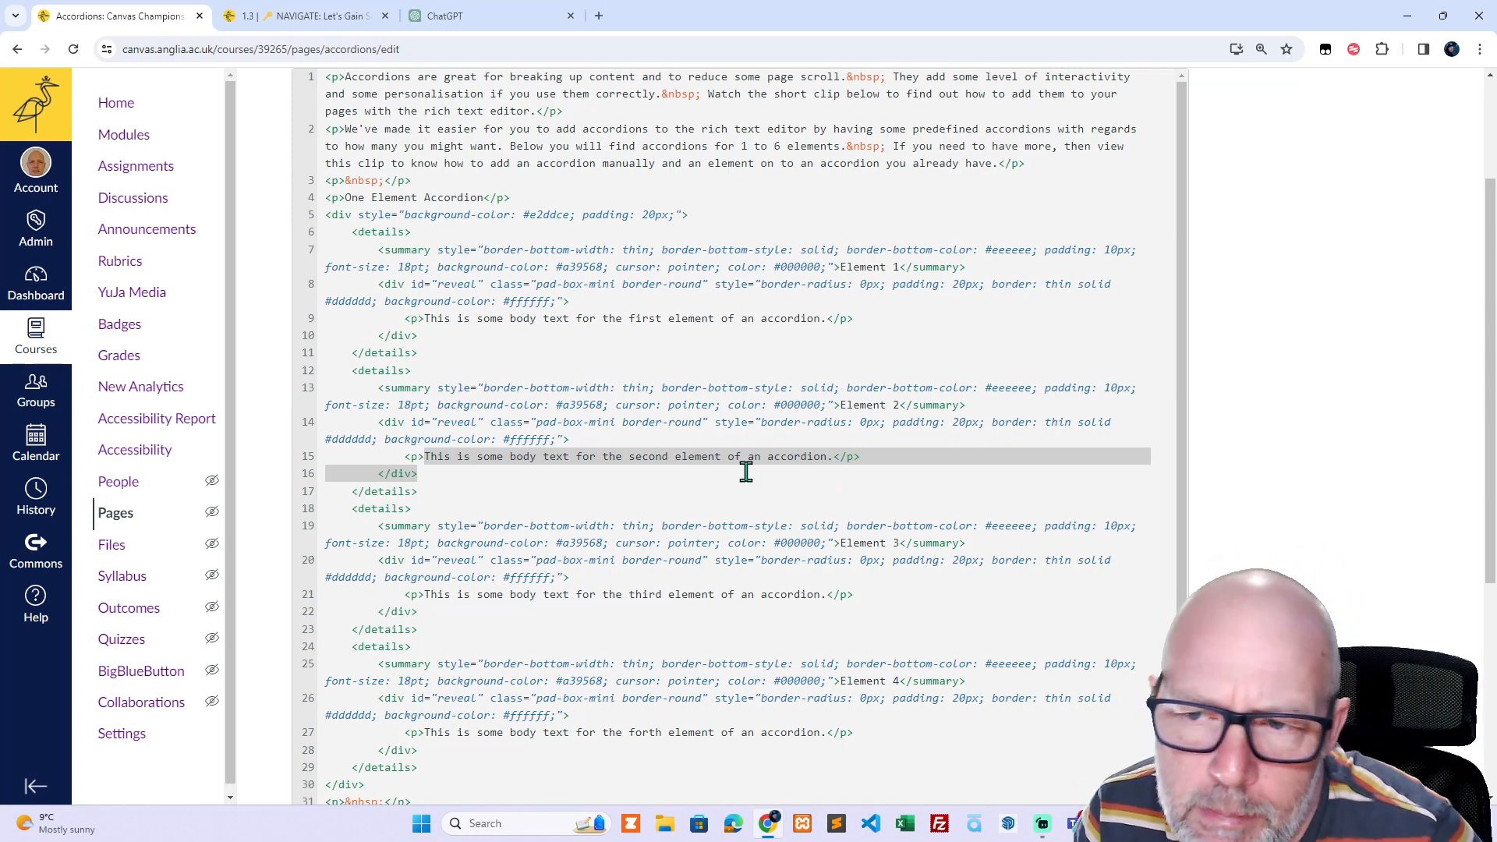
click(752, 472)
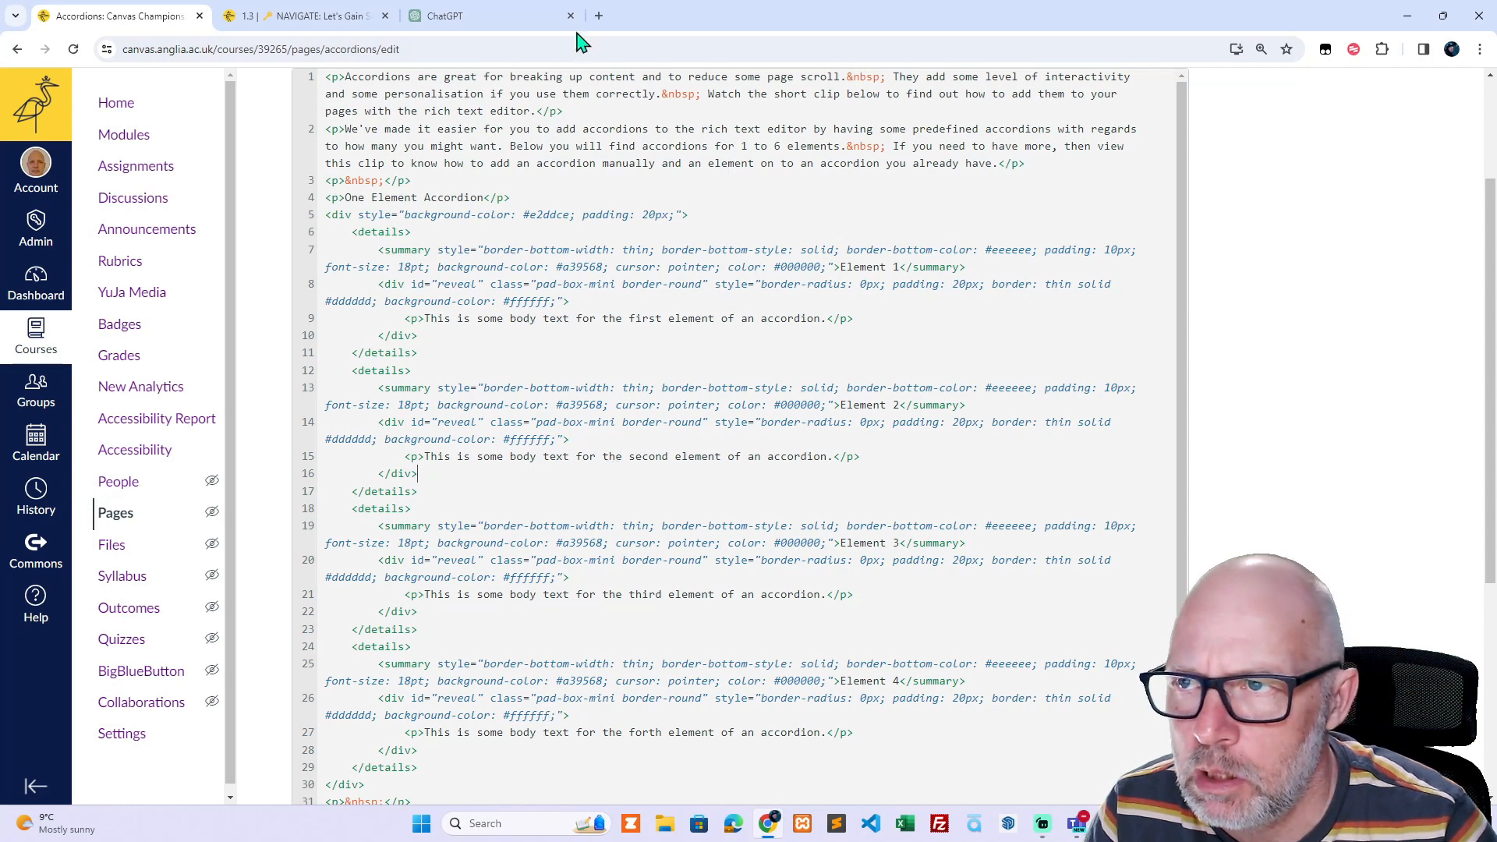
- Search for "adobe color" in a new browser tab and open the Adobe Color wheel page
click(599, 16)
text(adobe)
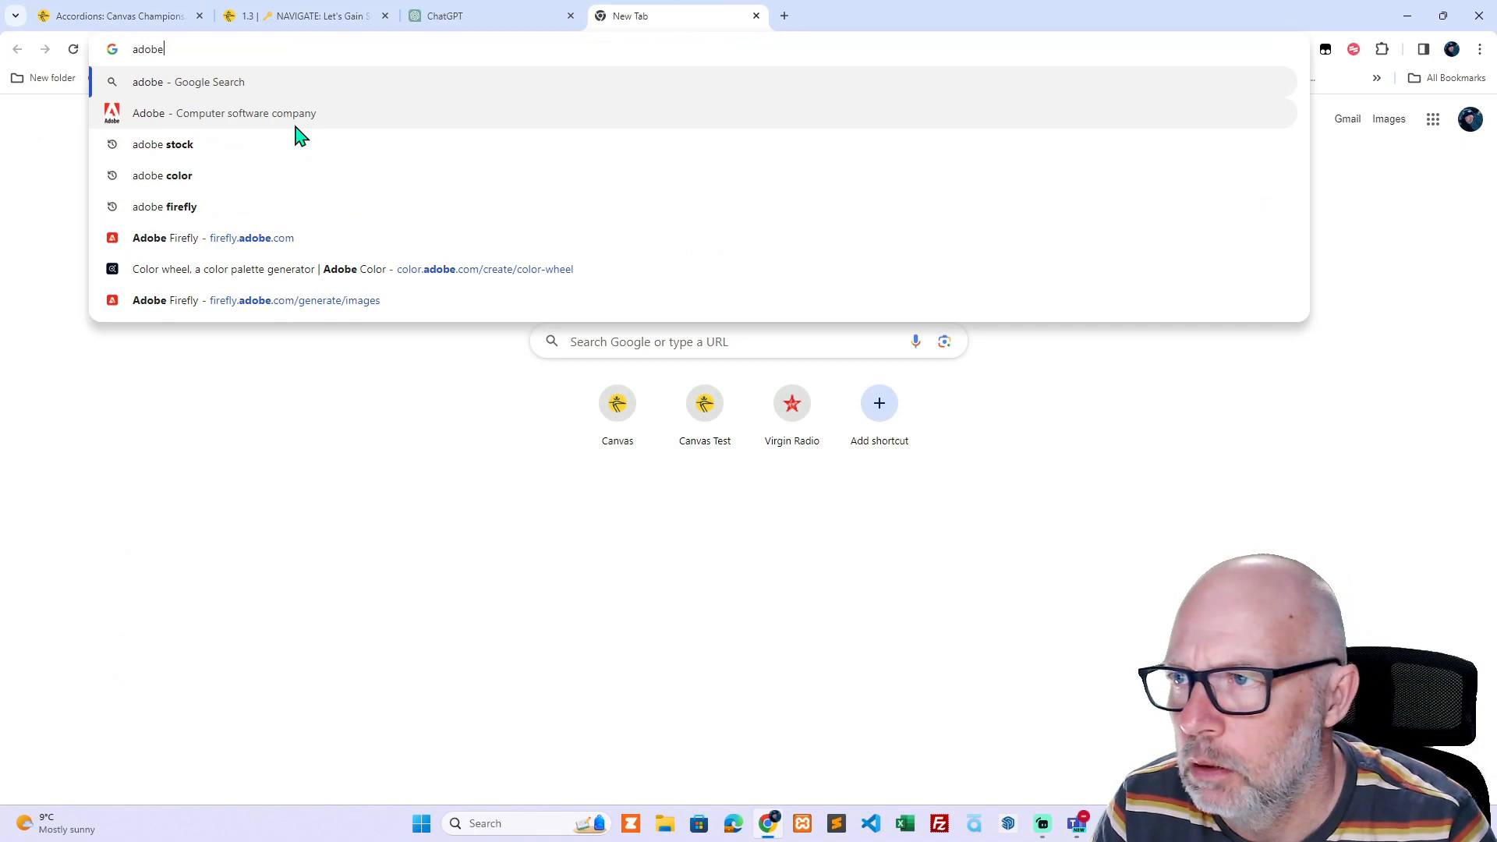
click(200, 176)
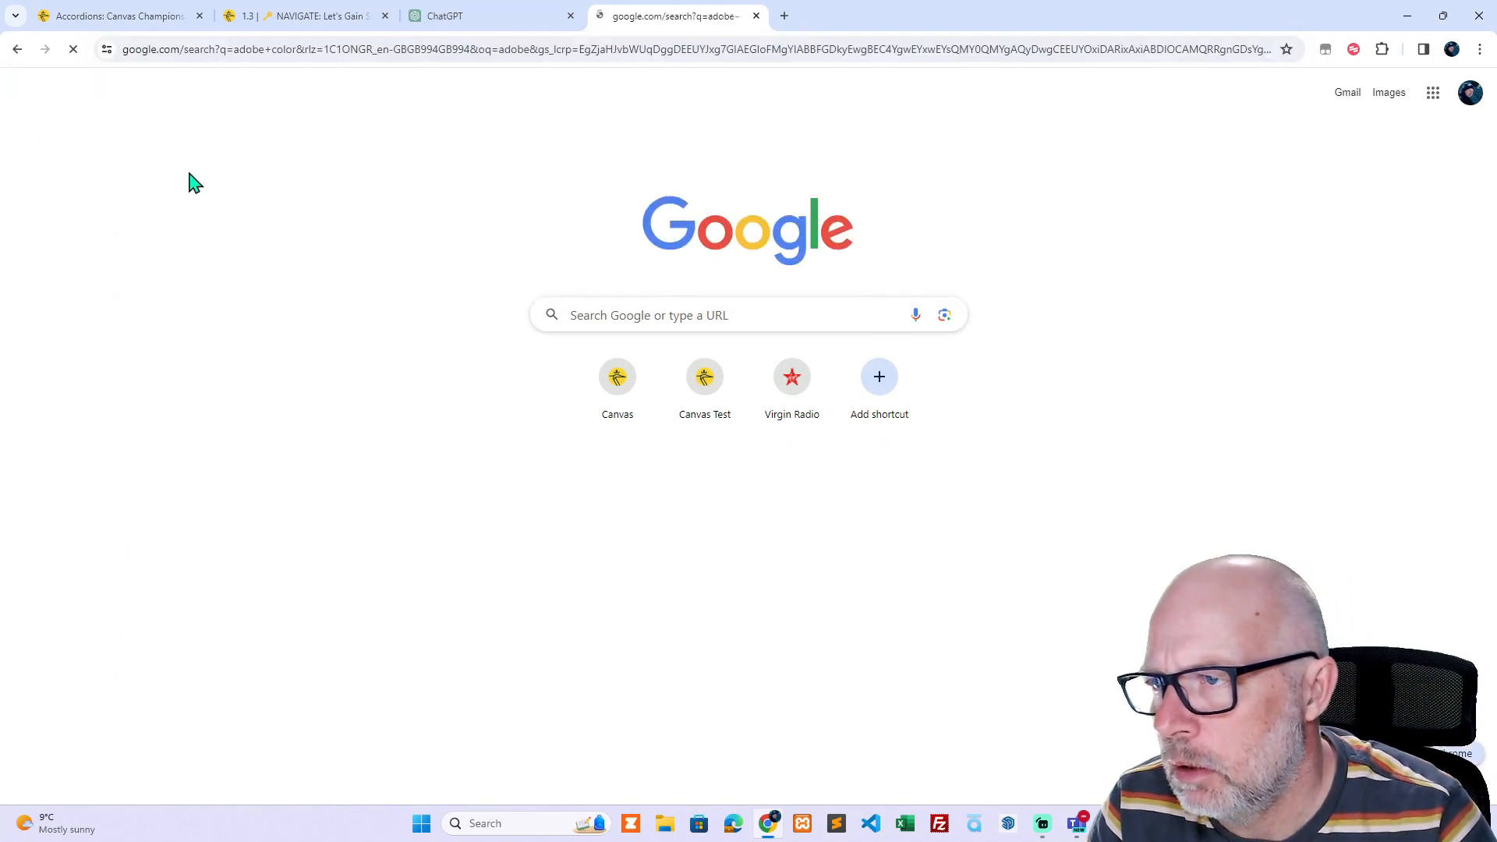
click(252, 305)
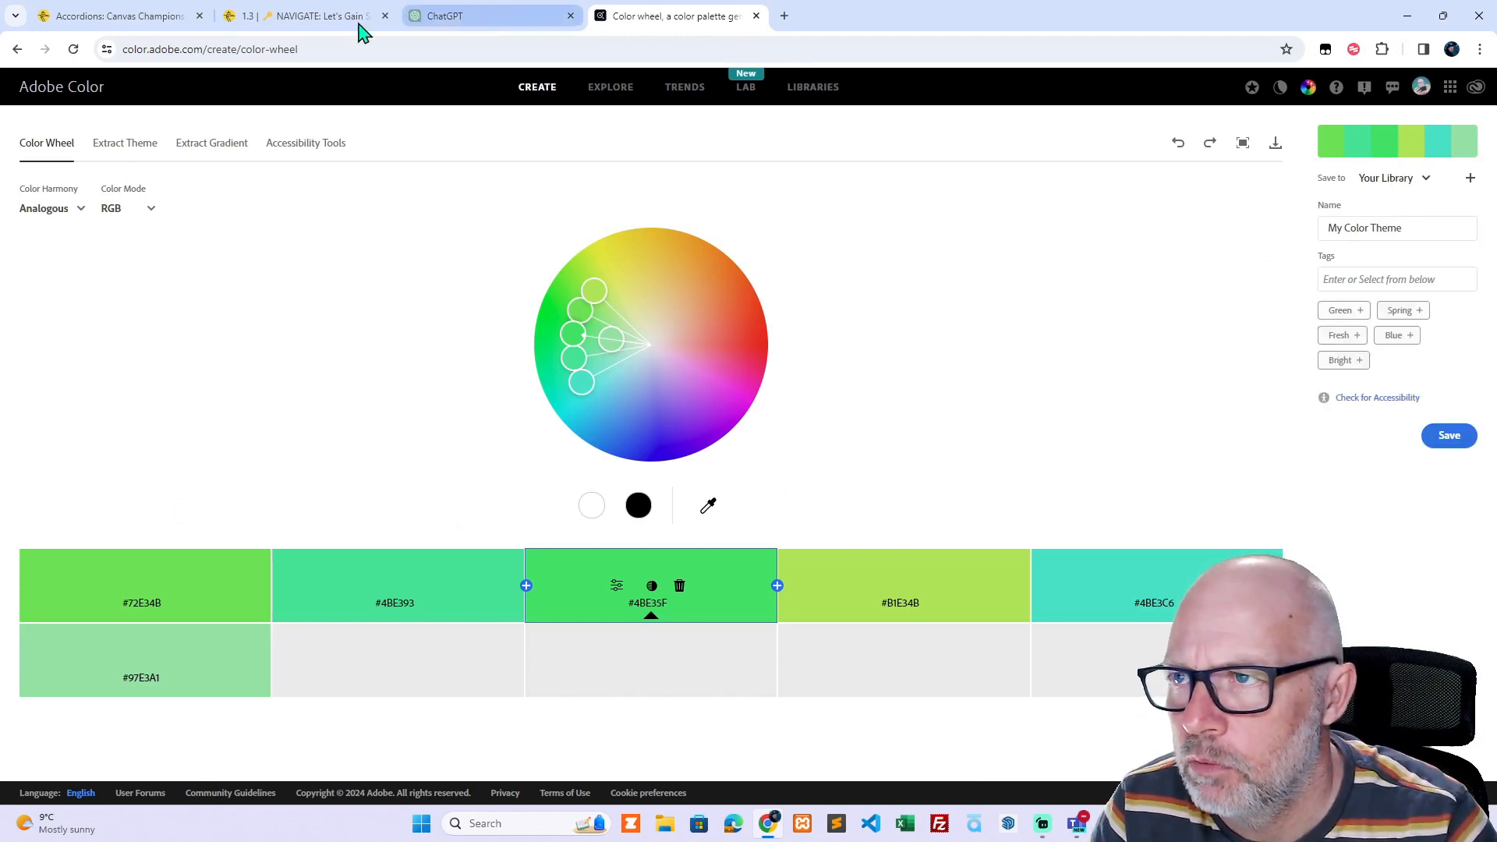
click(133, 19)
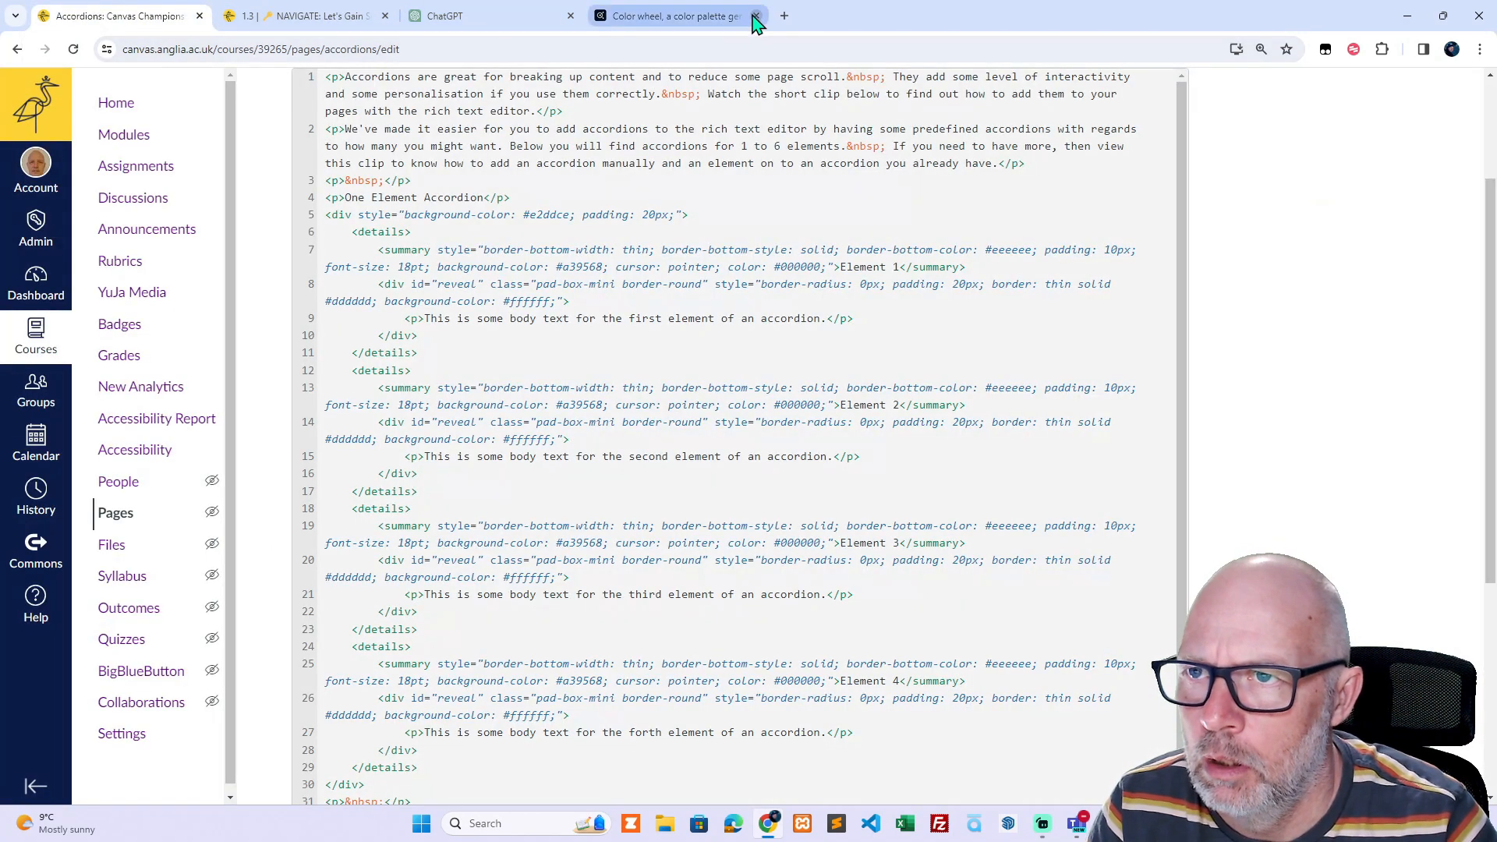
click(677, 29)
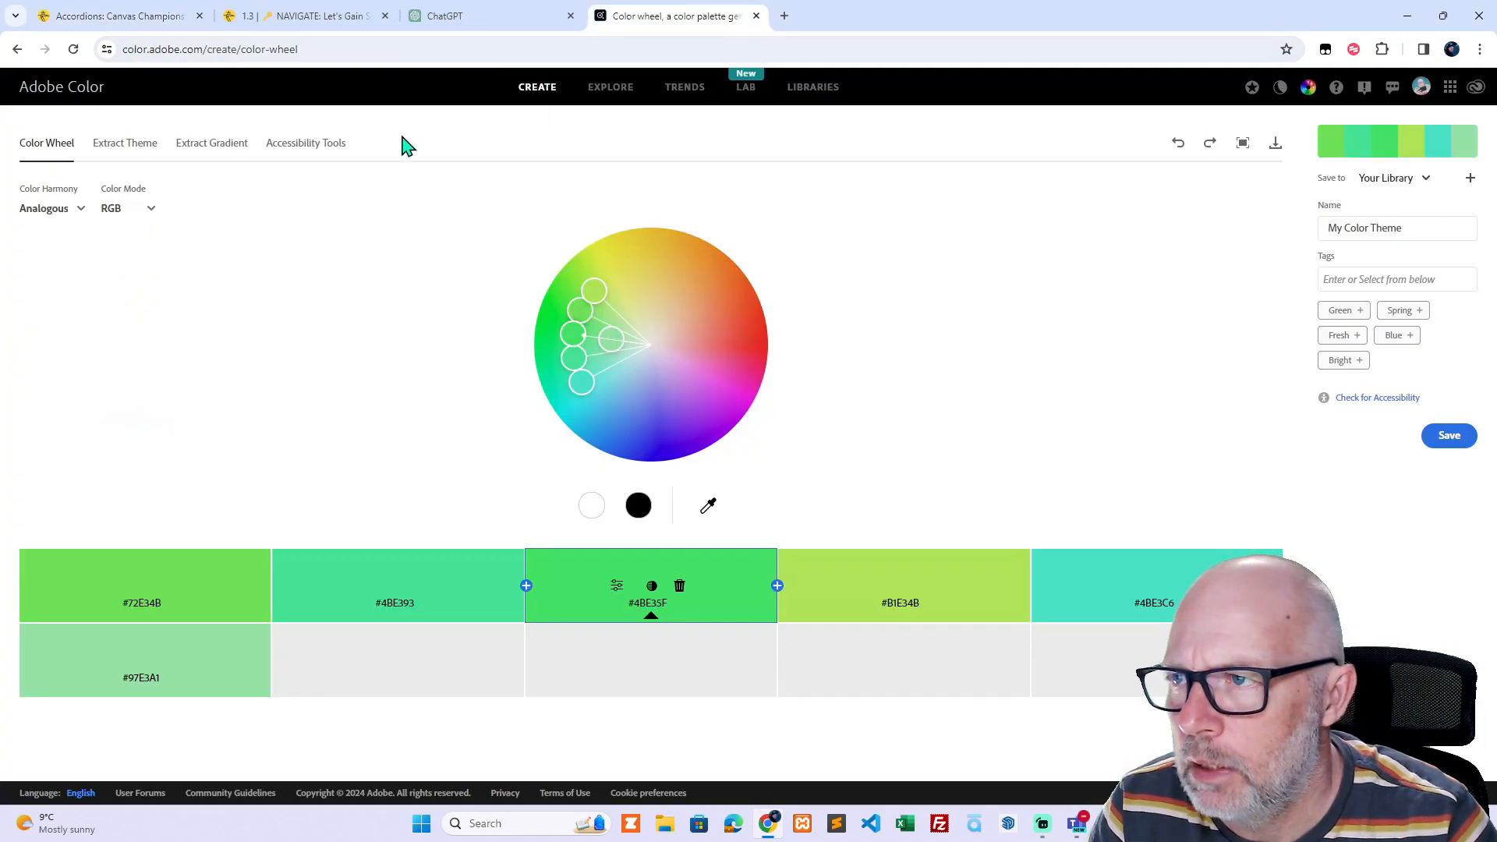
- Browse the Explore themes in Adobe Color, open the red and dark green palette and copy its #F2F2F2 colour code
click(611, 88)
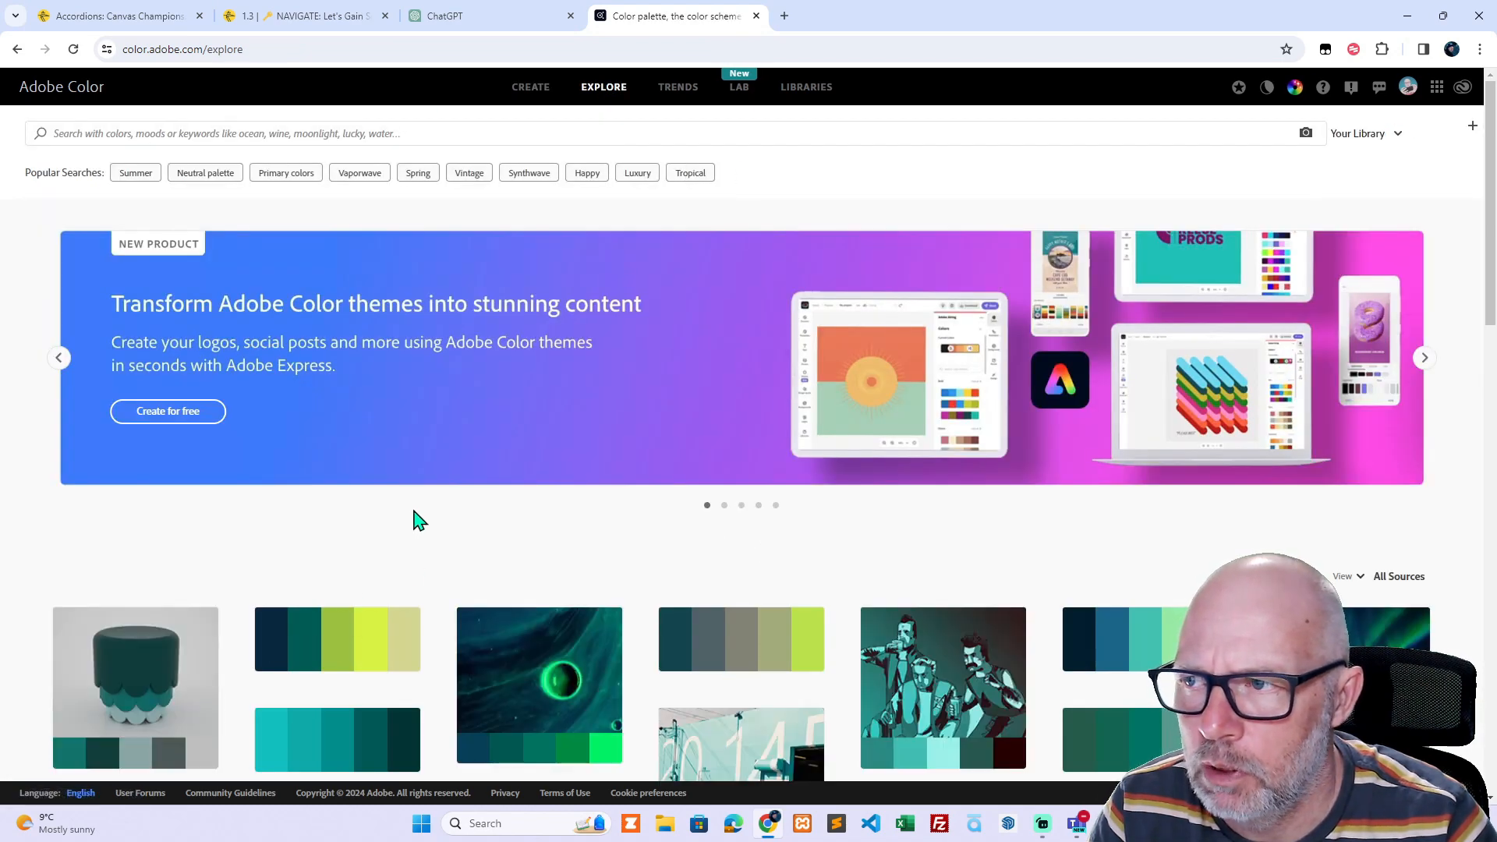
scroll(415, 521, down, 5)
scroll(418, 521, down, 8)
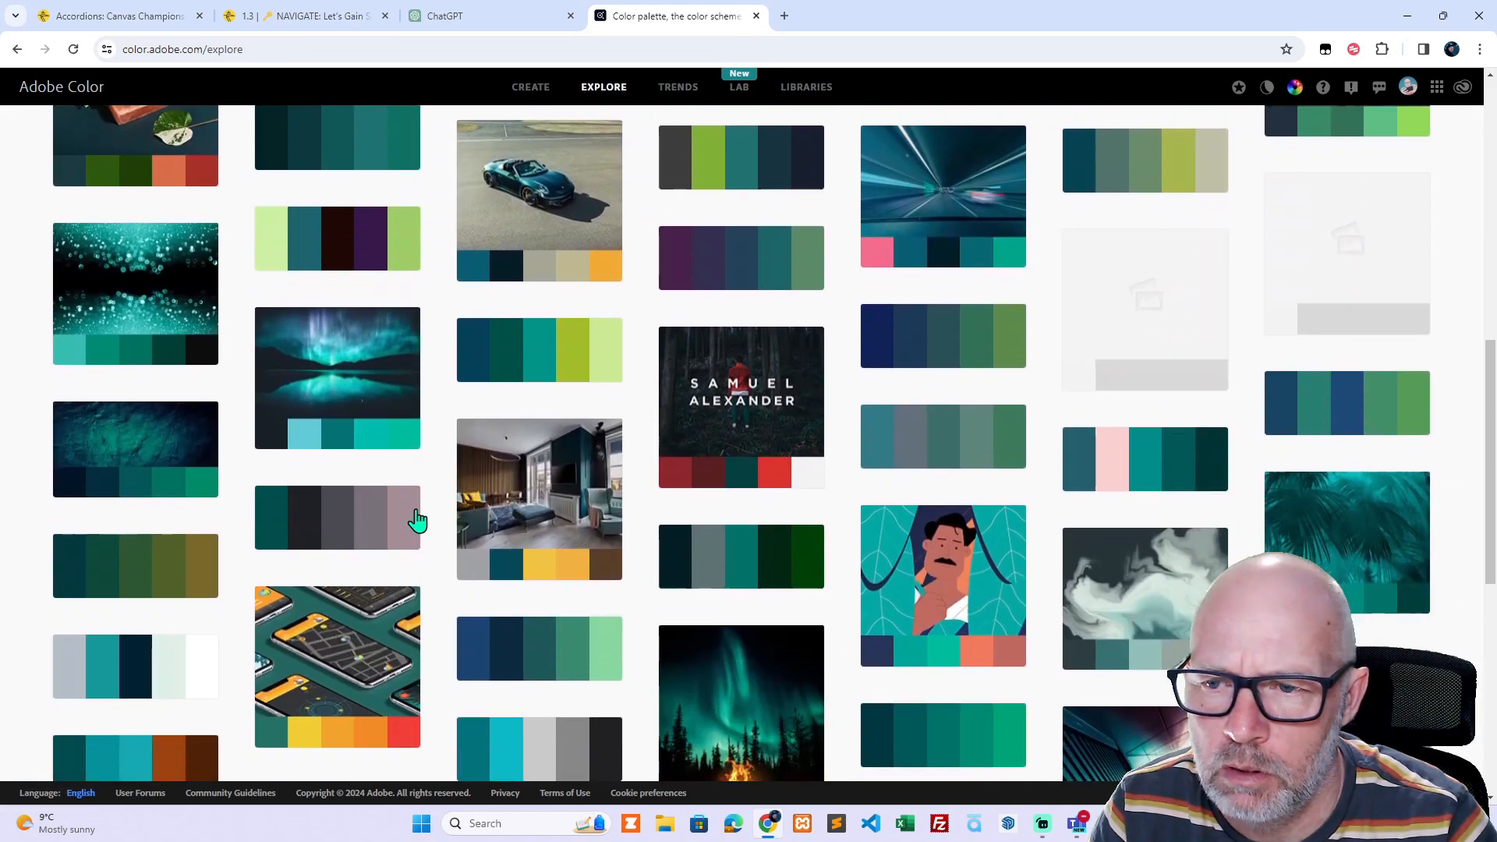
scroll(782, 321, up, 3)
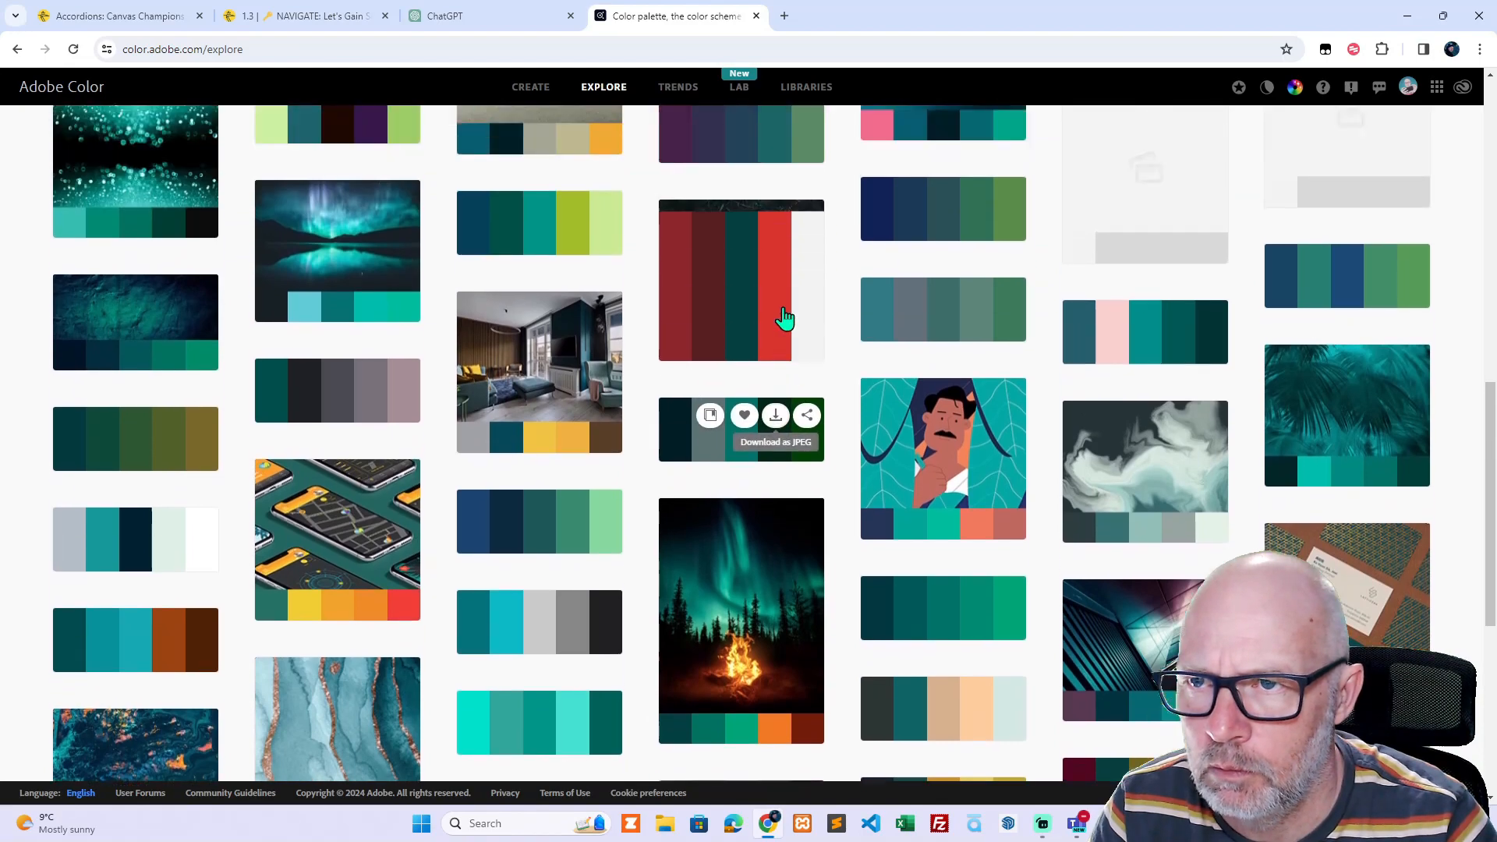
click(742, 341)
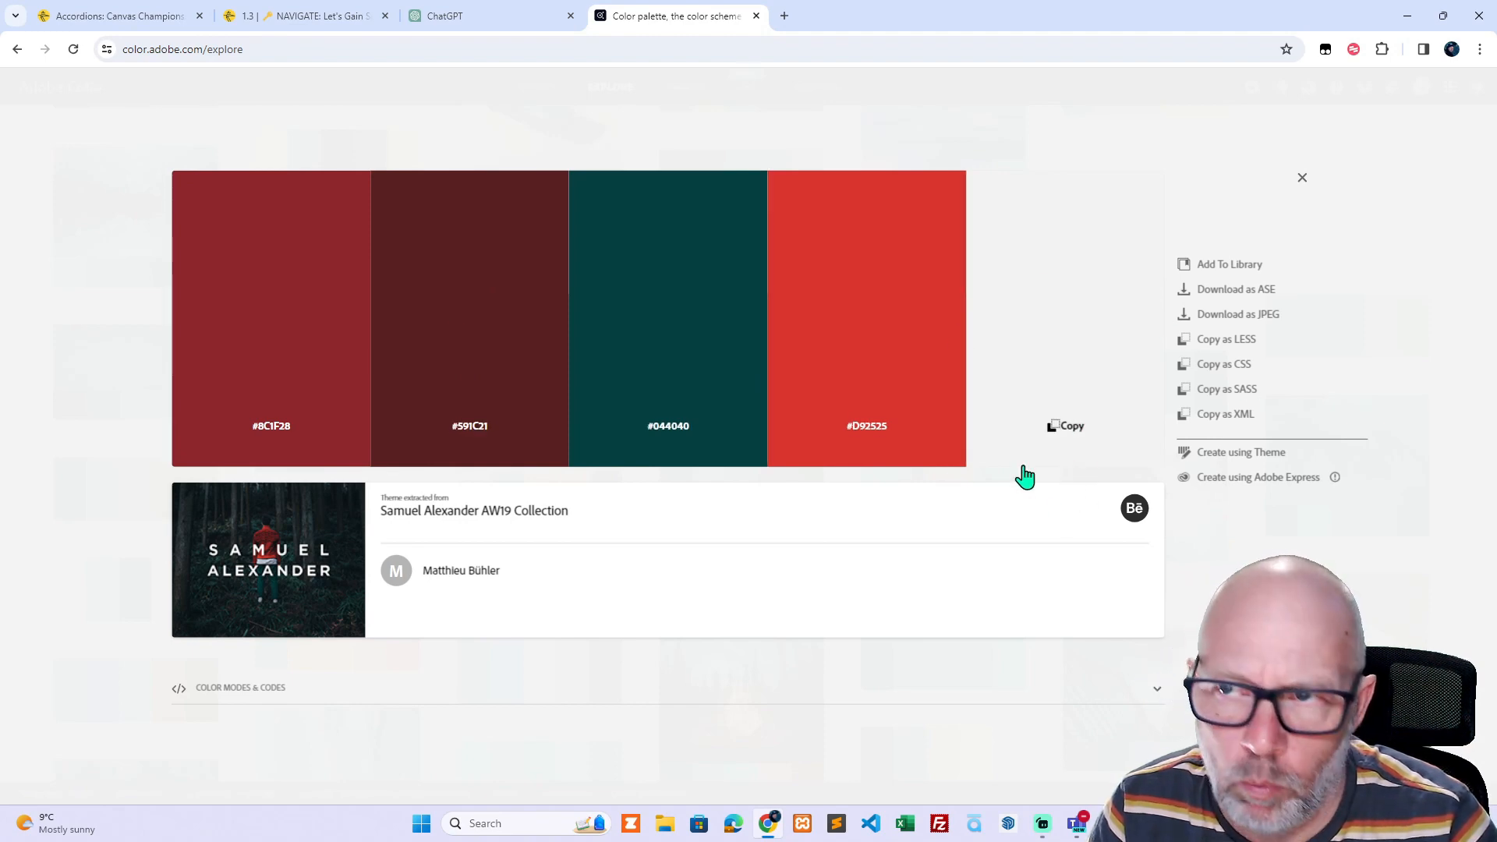
- Return to the Canvas page's HTML and set the body div background colour of all four accordion elements to #F2F2F2
click(47, 19)
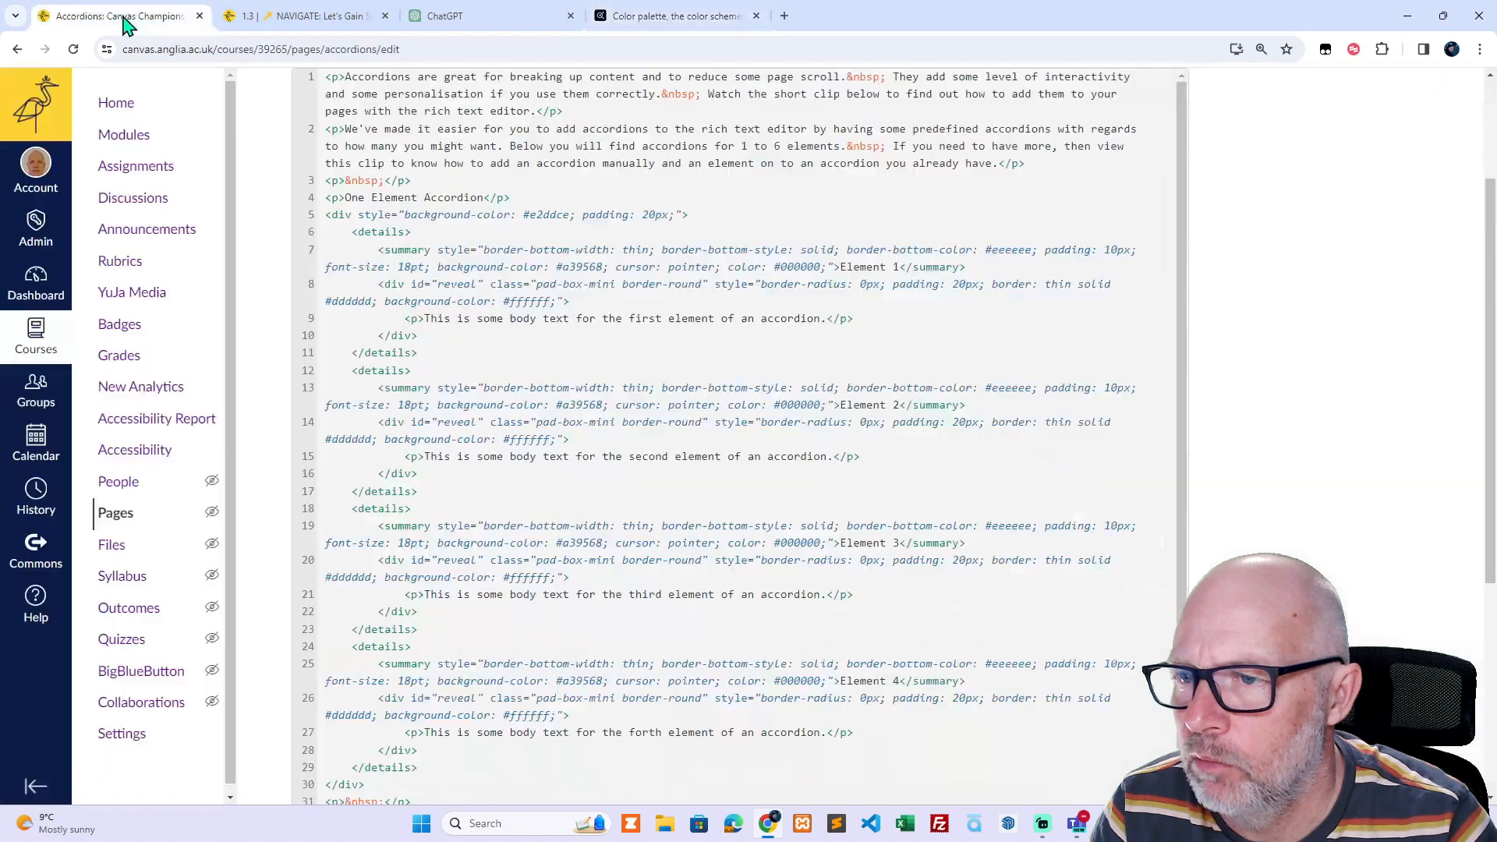
double_click(530, 441)
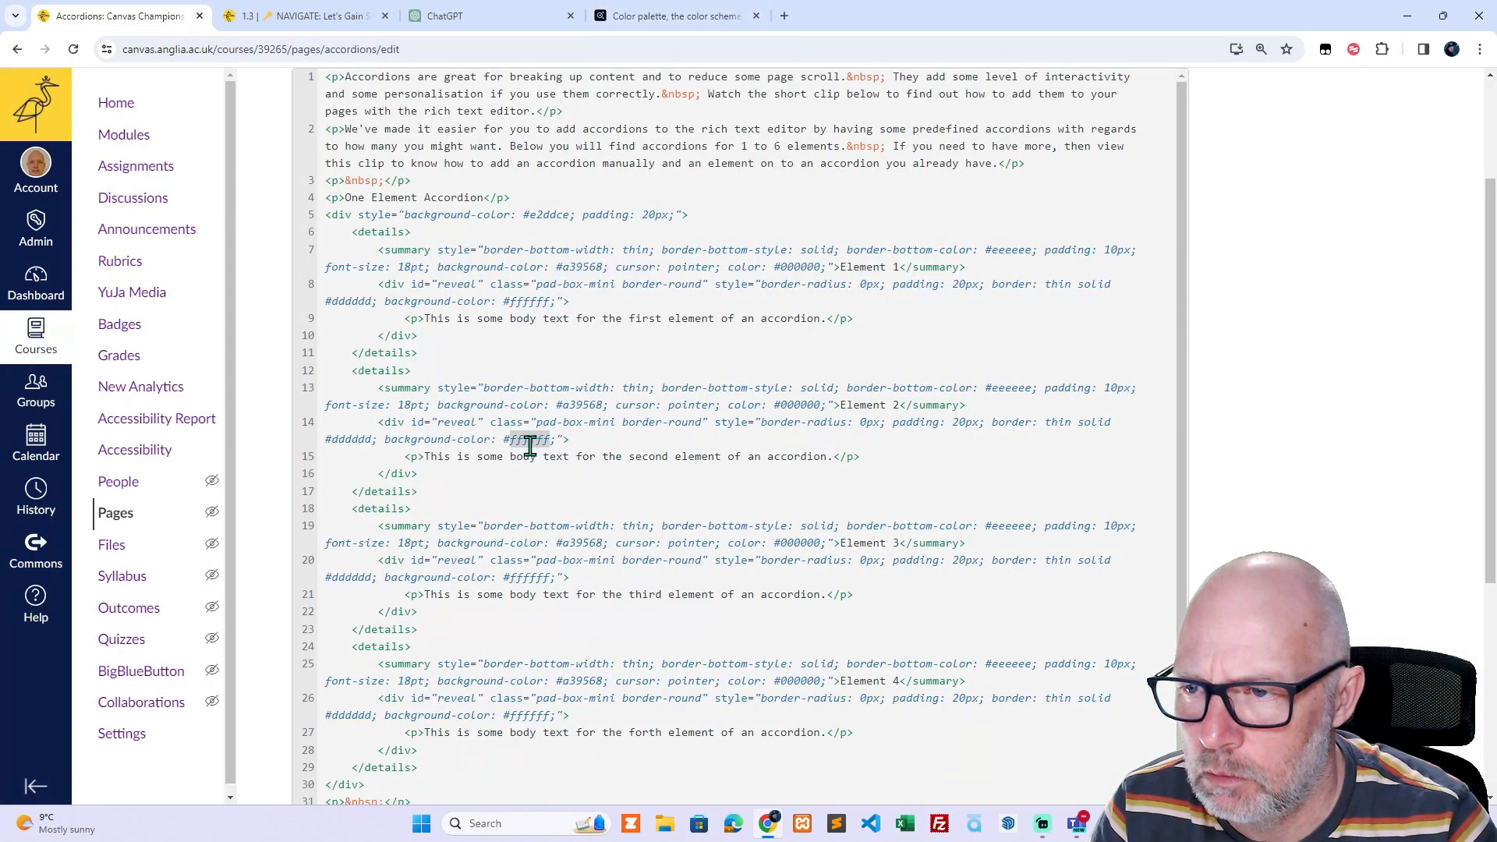
text(#F2F2F2)
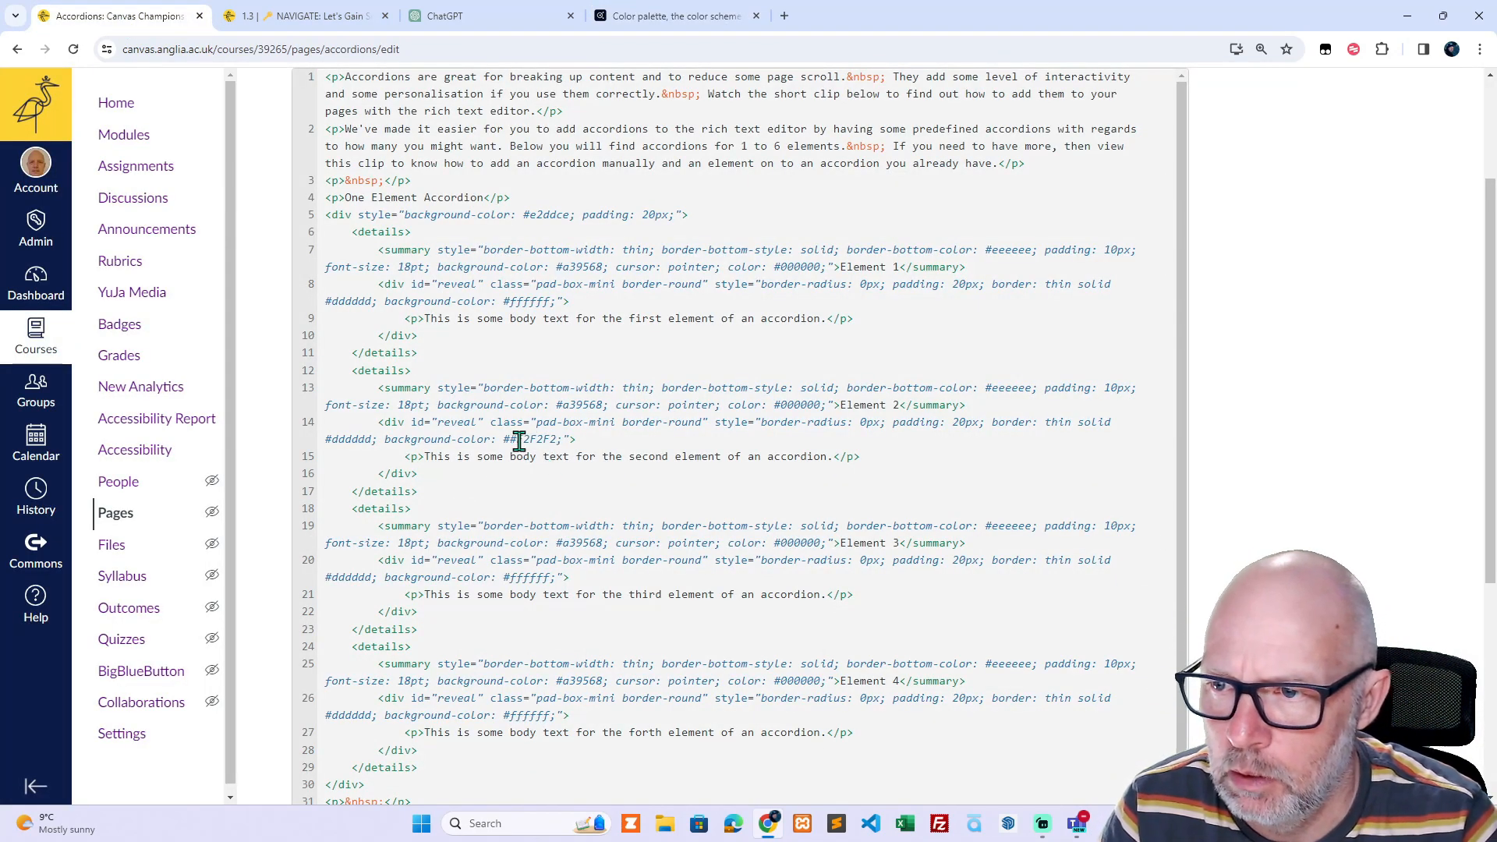
click(518, 441)
key(BackSpace)
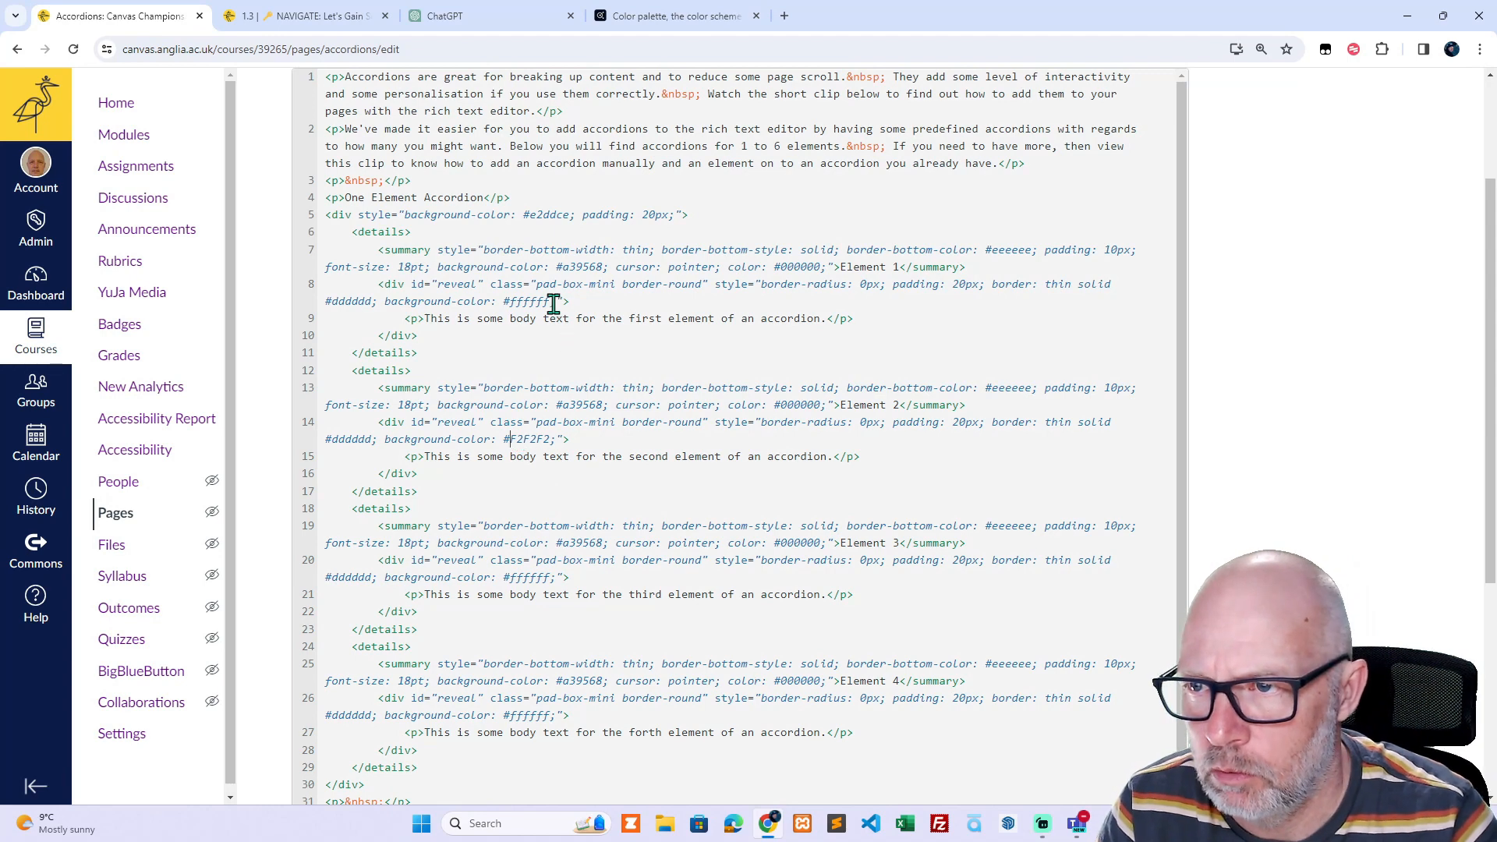
drag(550, 301, 505, 301)
text(#F2F2F2)
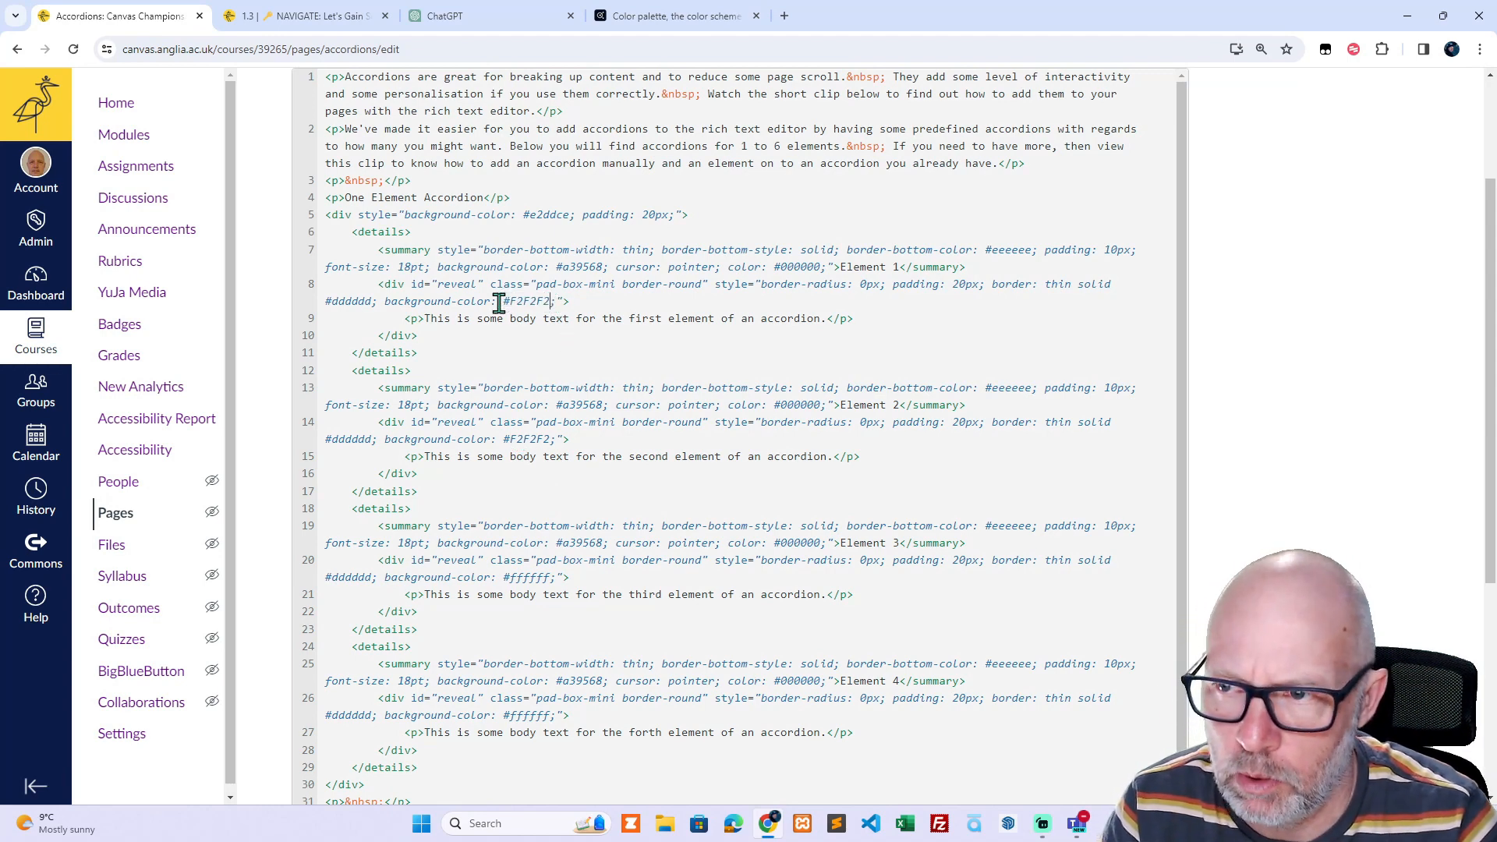
drag(550, 580, 501, 580)
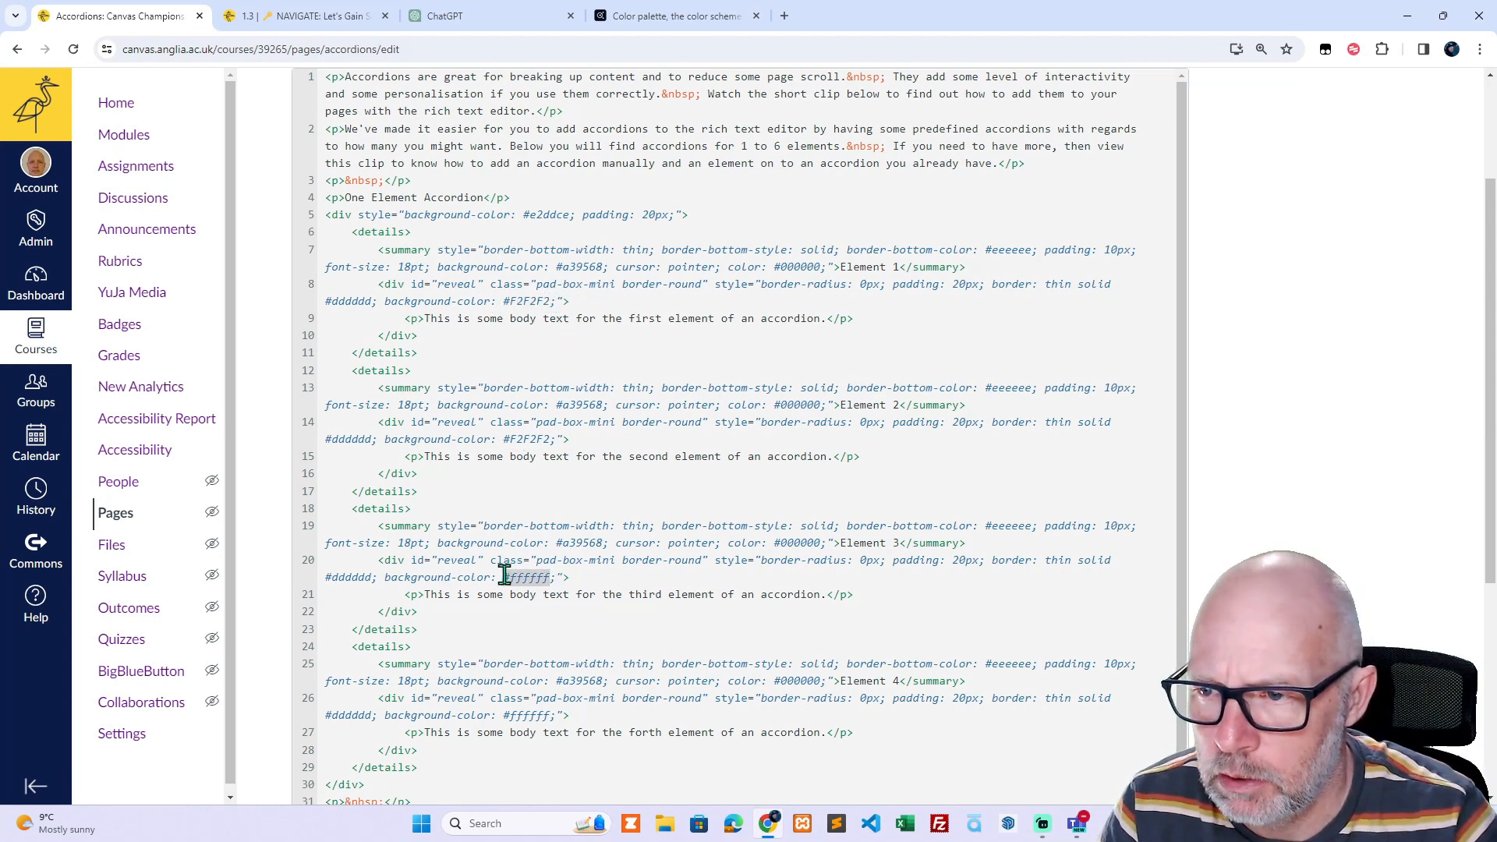
text(#F2F2F2)
drag(551, 715, 501, 715)
text(#F2F2F2)
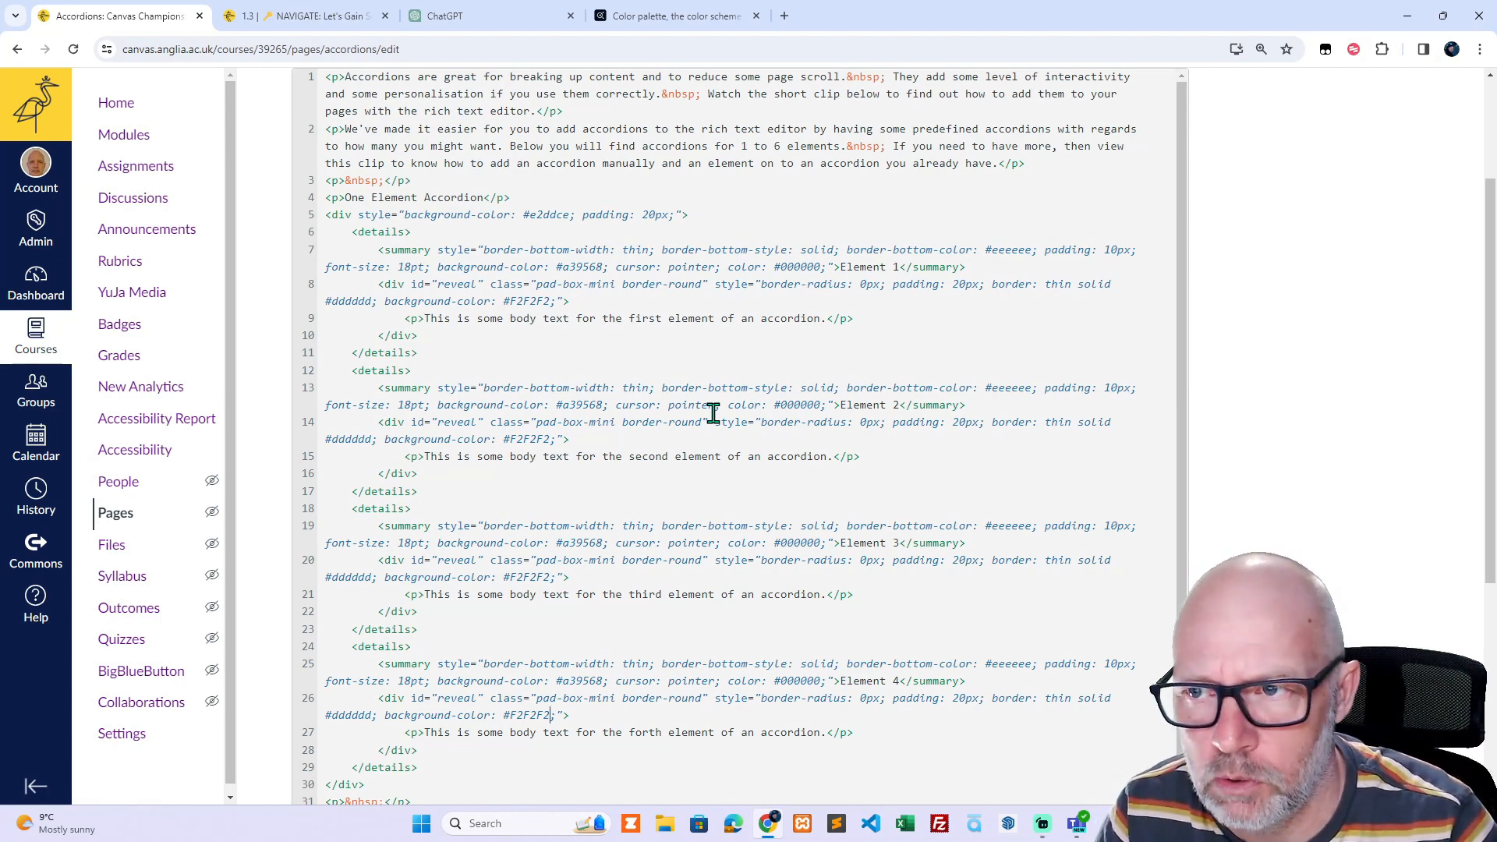
- Copy #8C1F28 from the Adobe Color palette and set it as the summary background colour of all four accordion elements
click(686, 16)
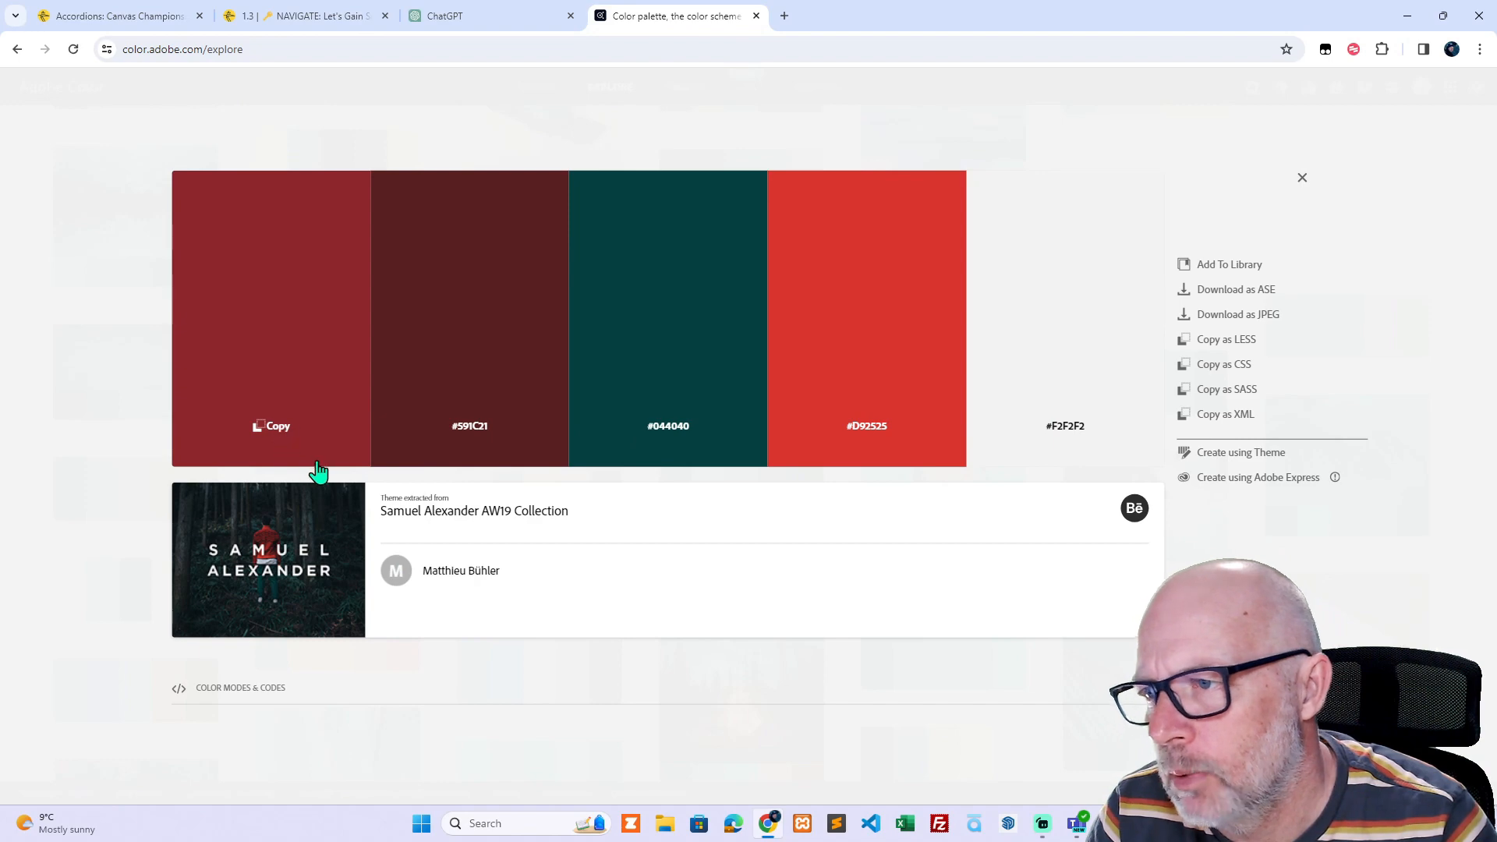
click(148, 18)
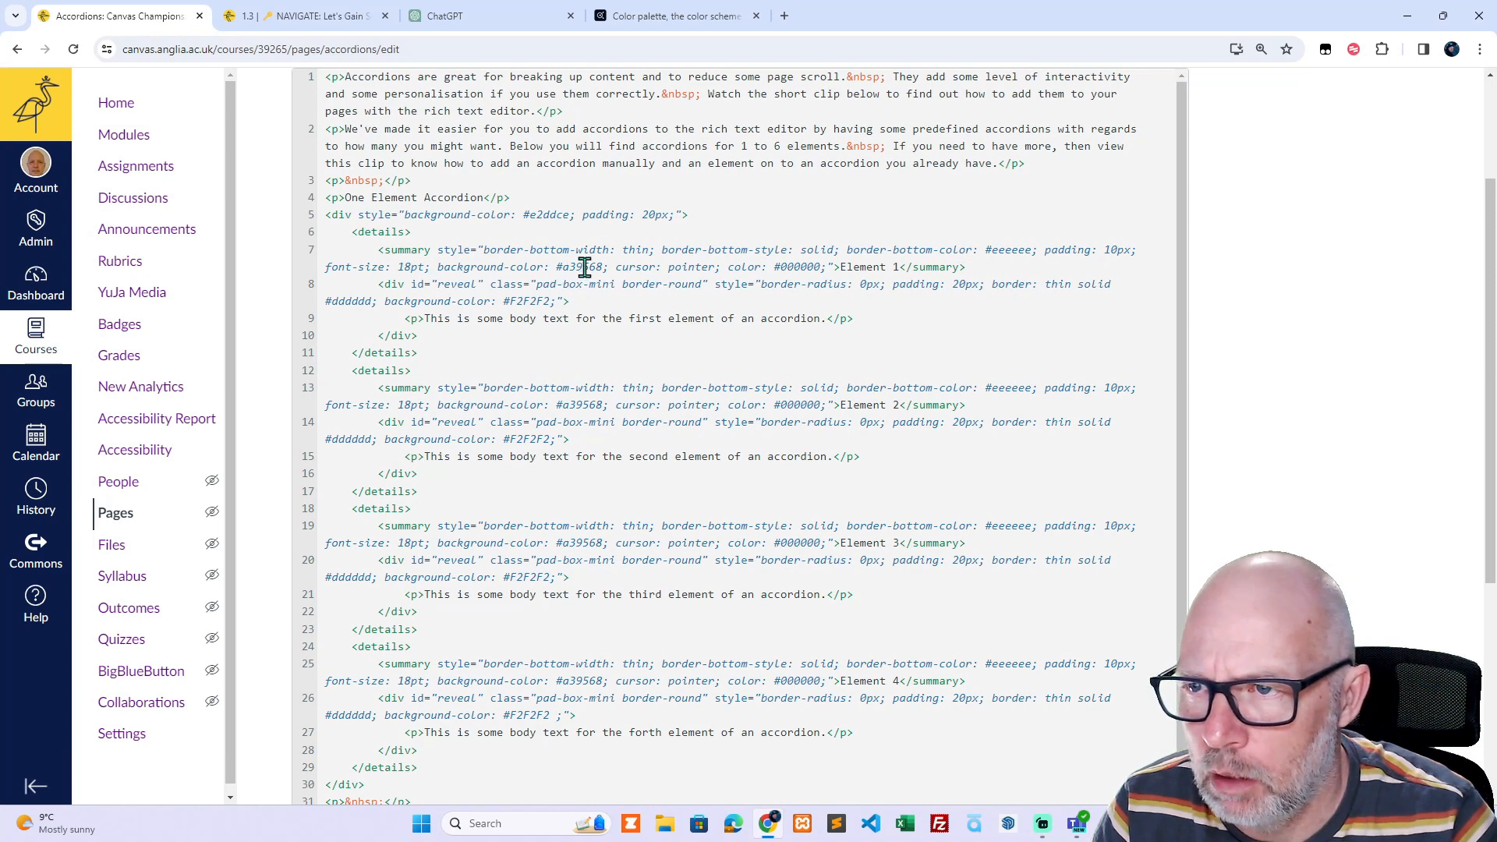
drag(606, 263, 566, 262)
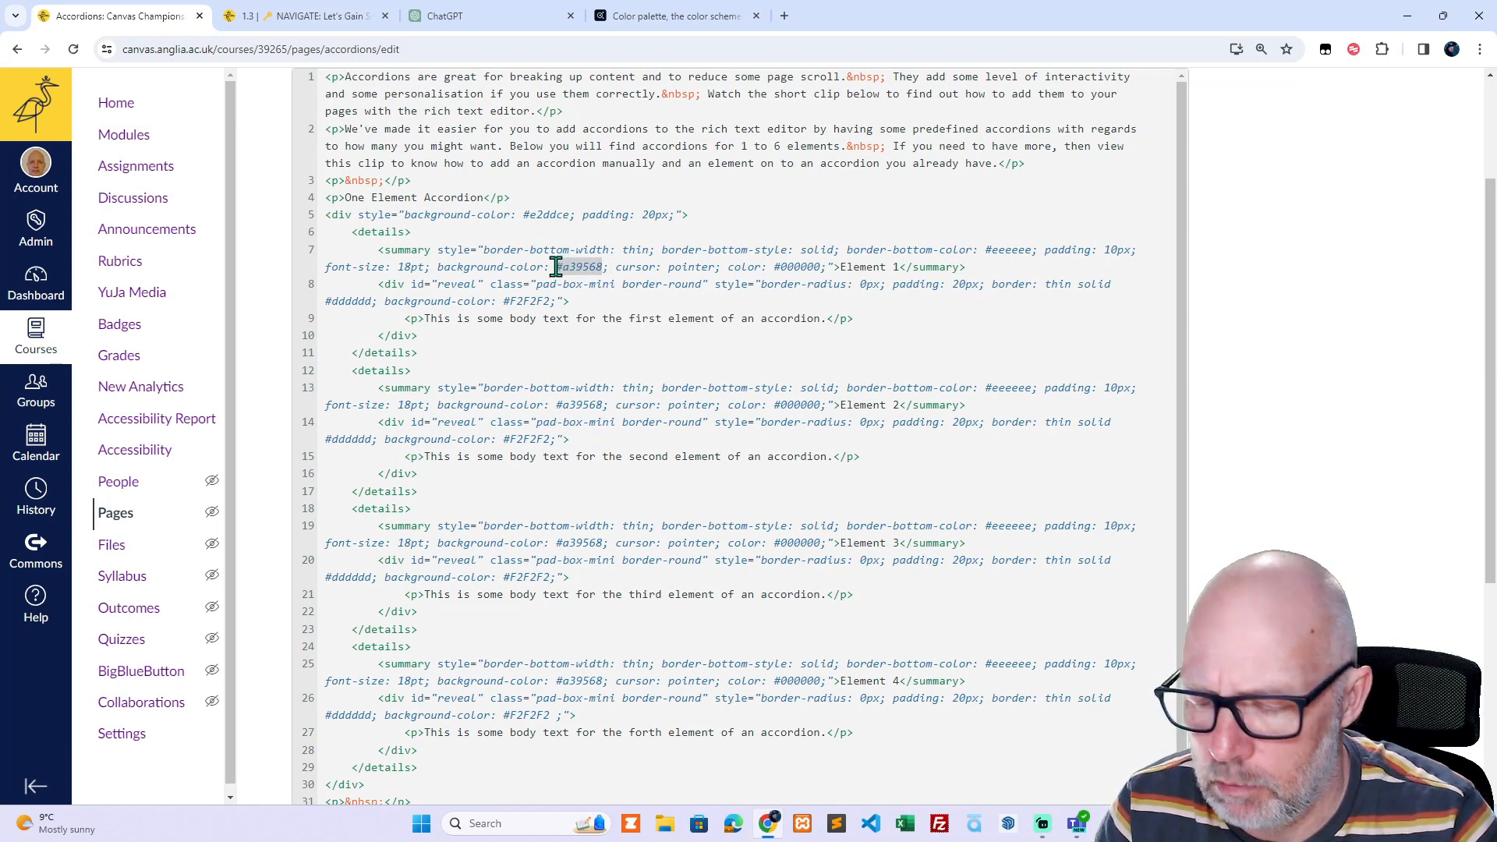
text(#8C1F28)
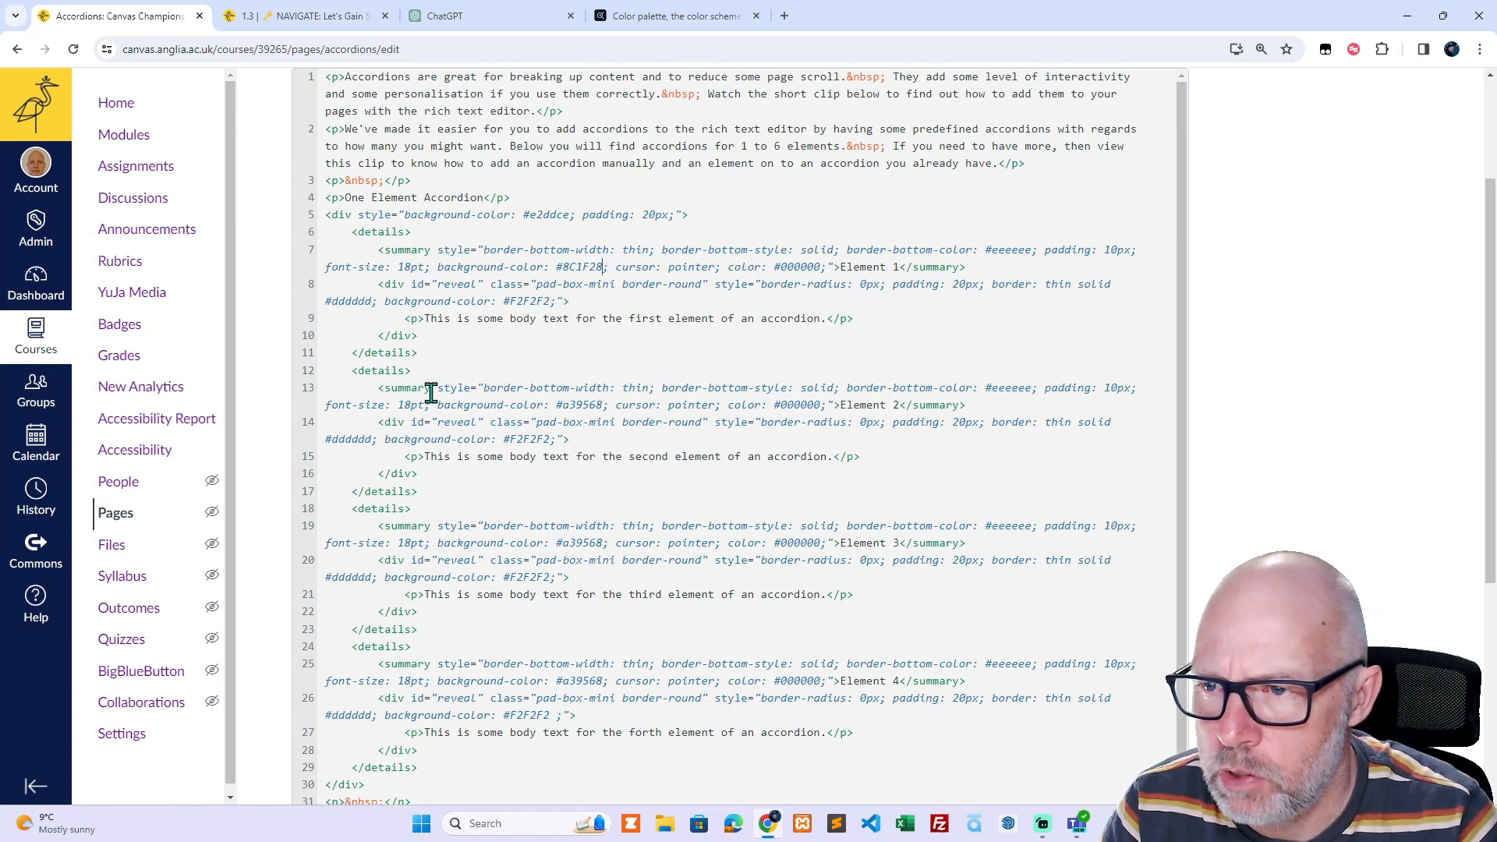
drag(603, 406, 559, 407)
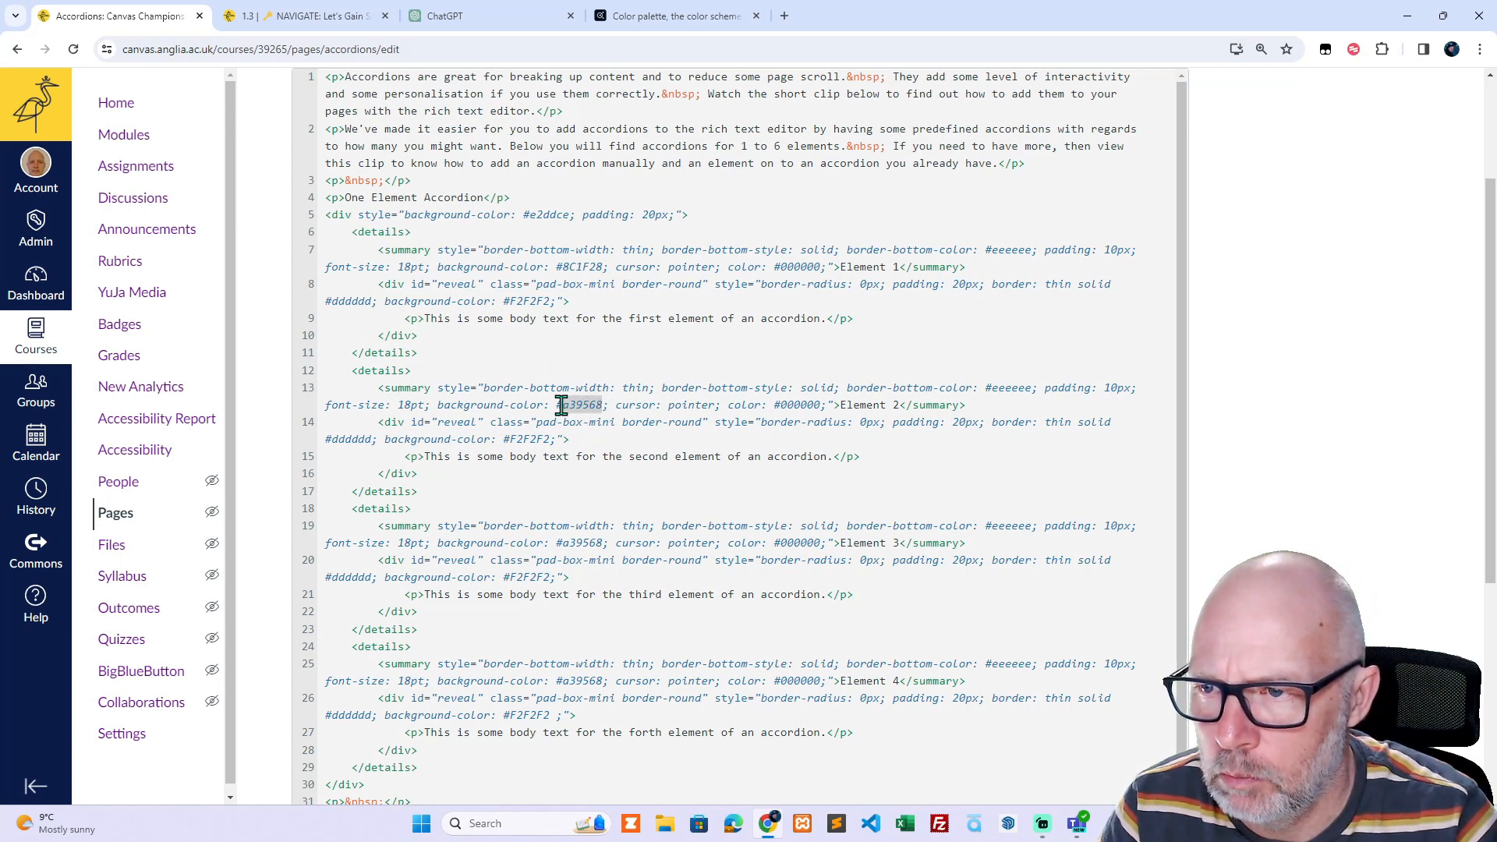
text(#8C1F28)
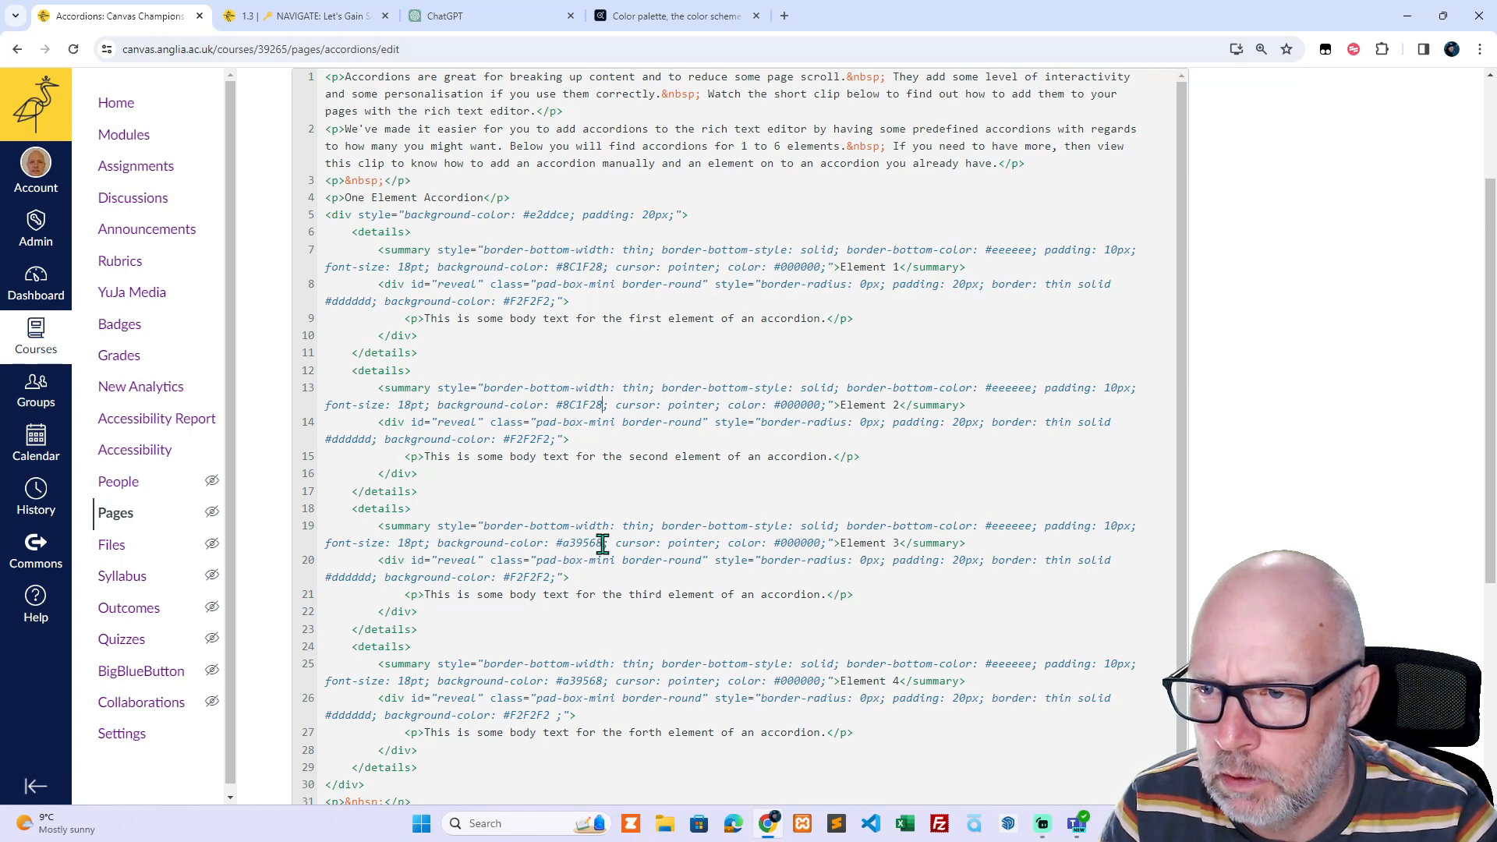
drag(604, 544, 561, 544)
text(#8C1F28)
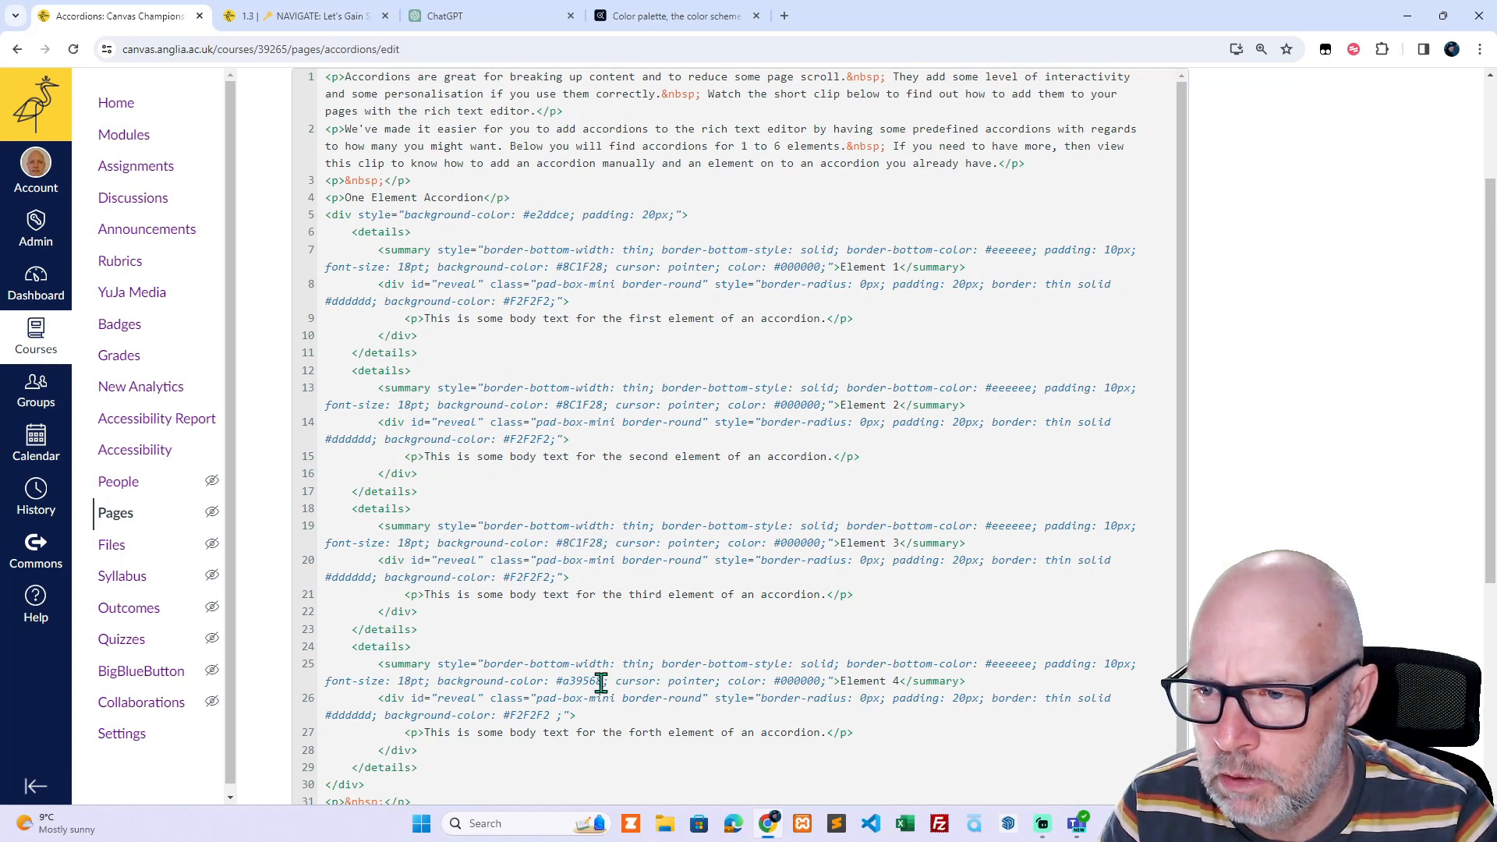
drag(604, 682, 556, 682)
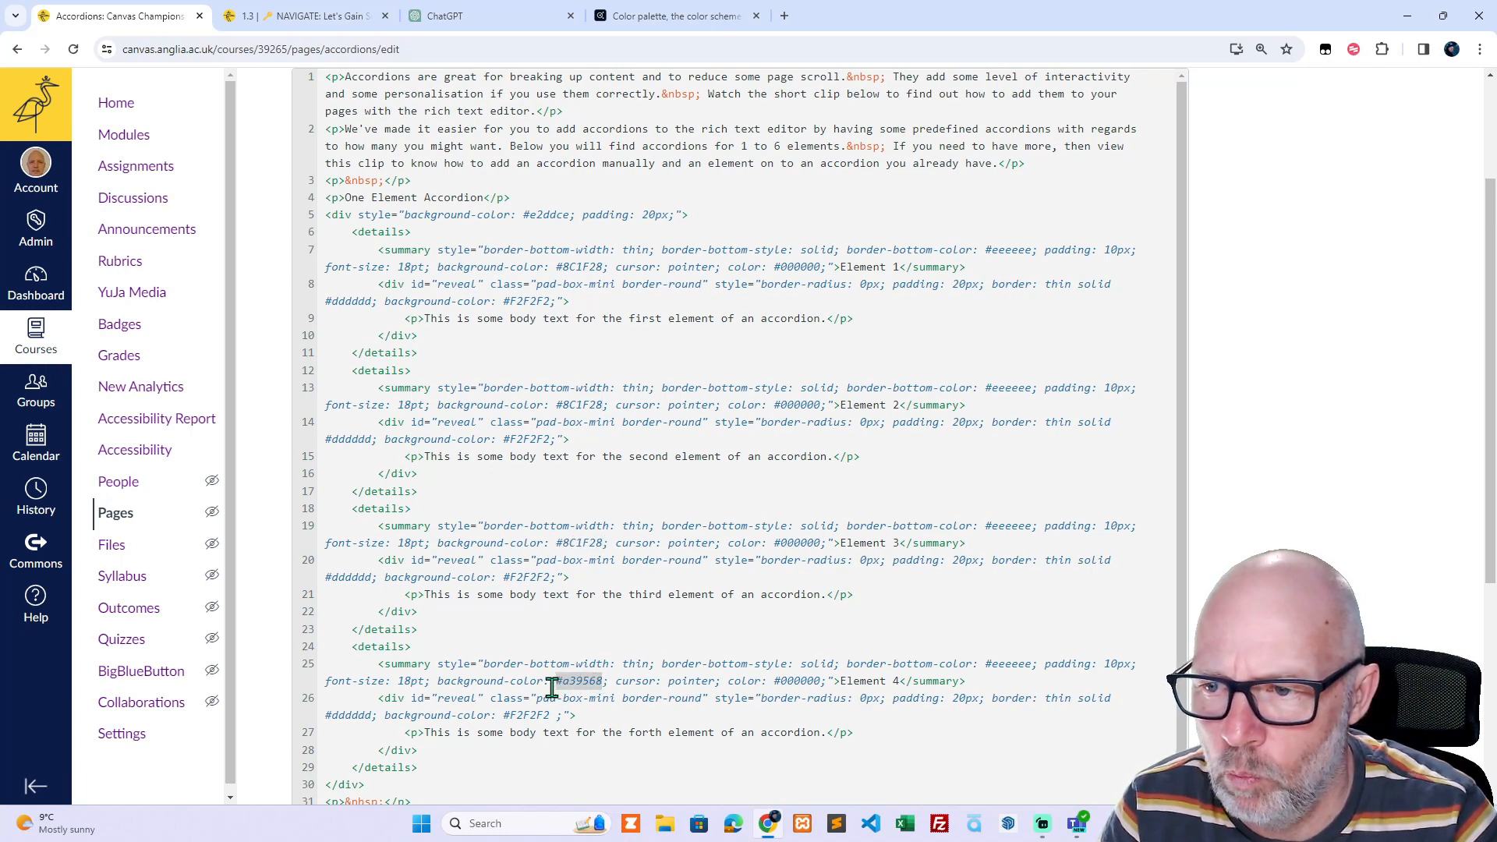
text(#8C1F28)
- Look at the Adobe Color palette once more, then return to the Canvas page and save it
click(675, 22)
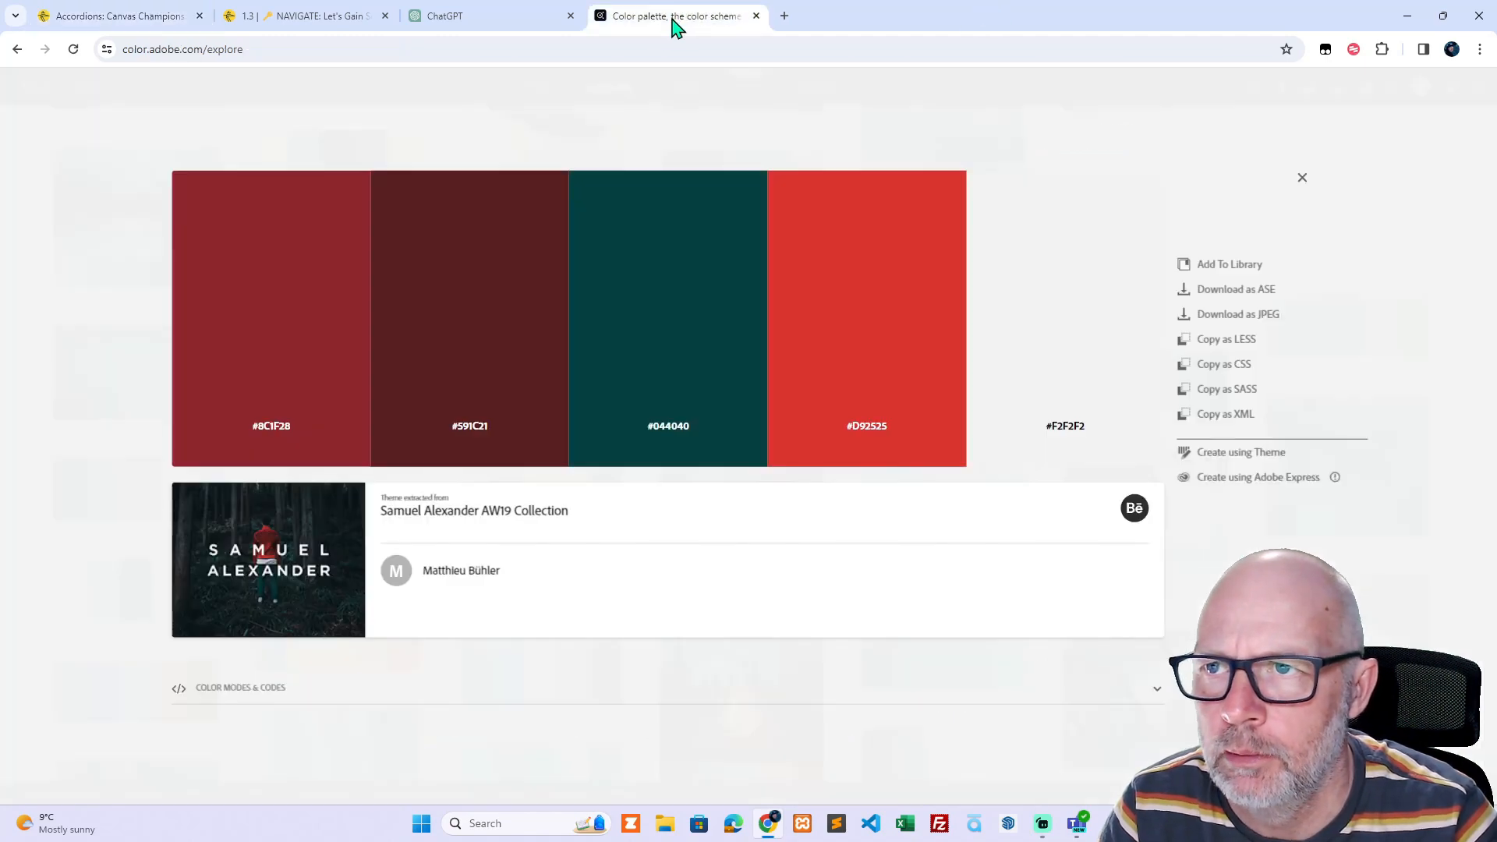
click(156, 19)
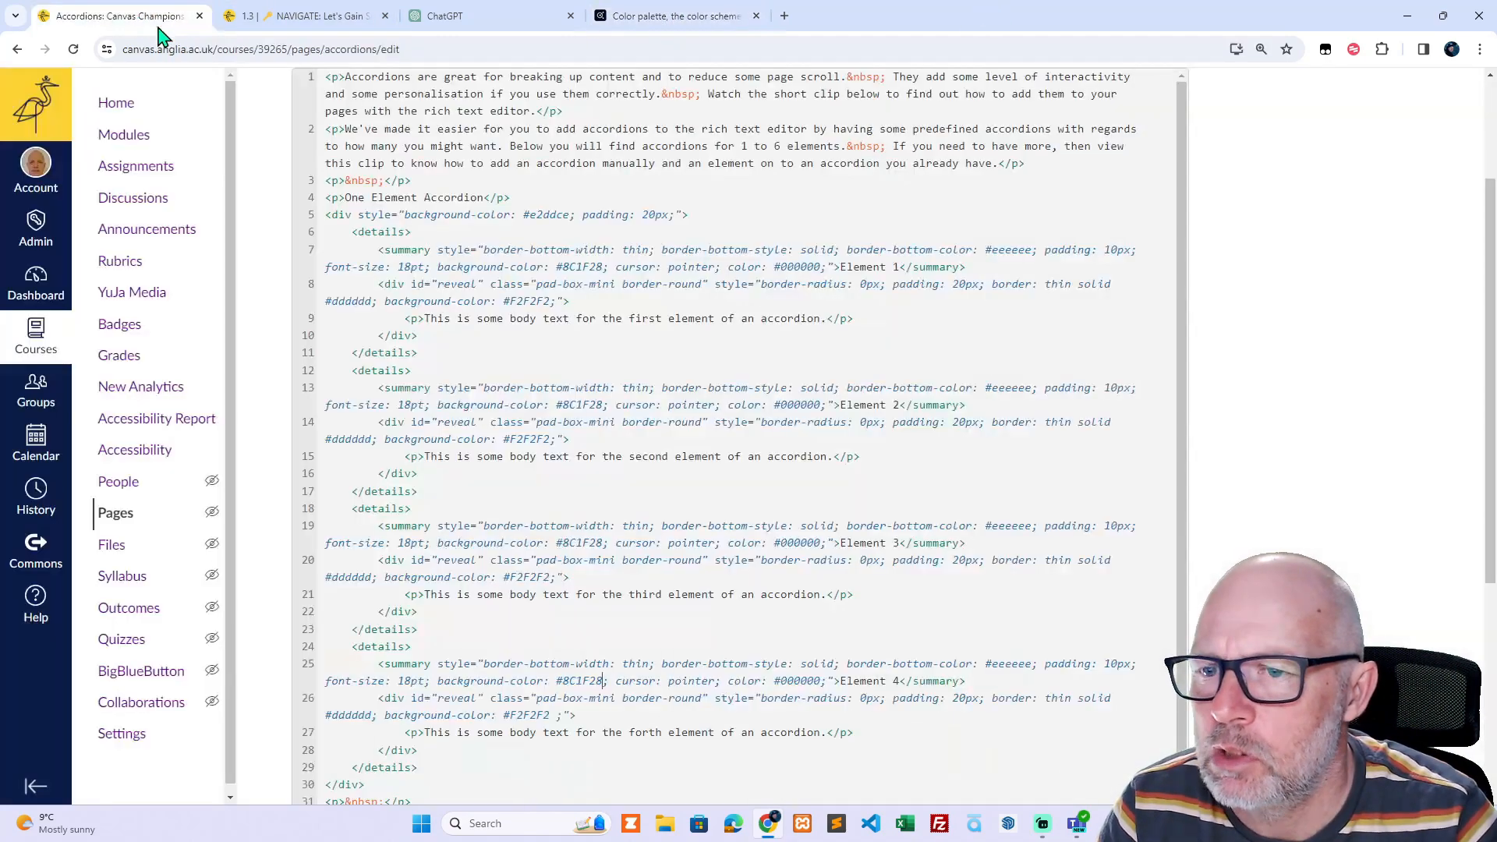
scroll(1263, 461, down, 5)
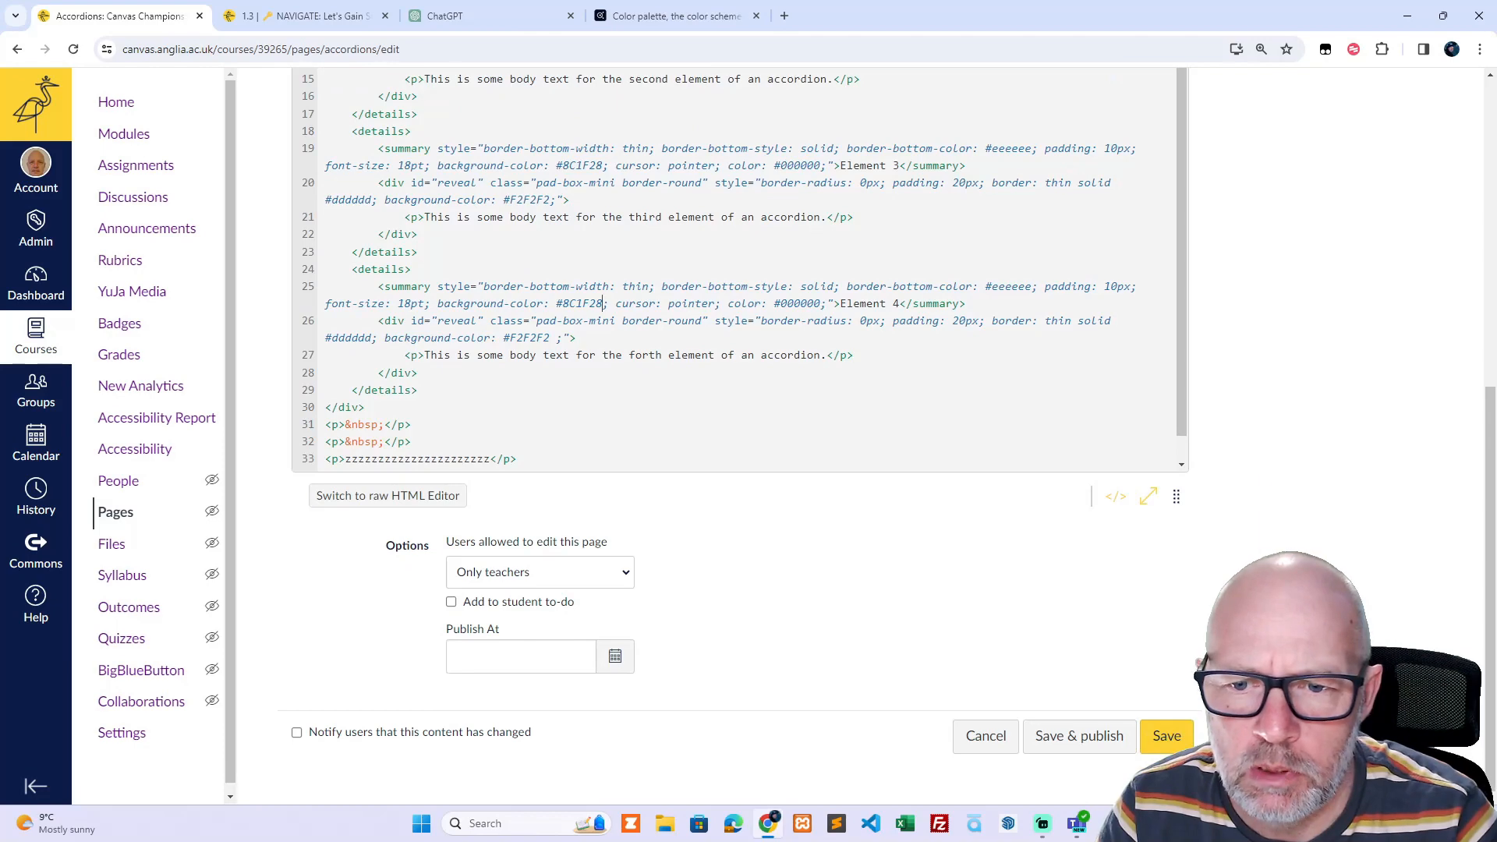
click(1166, 737)
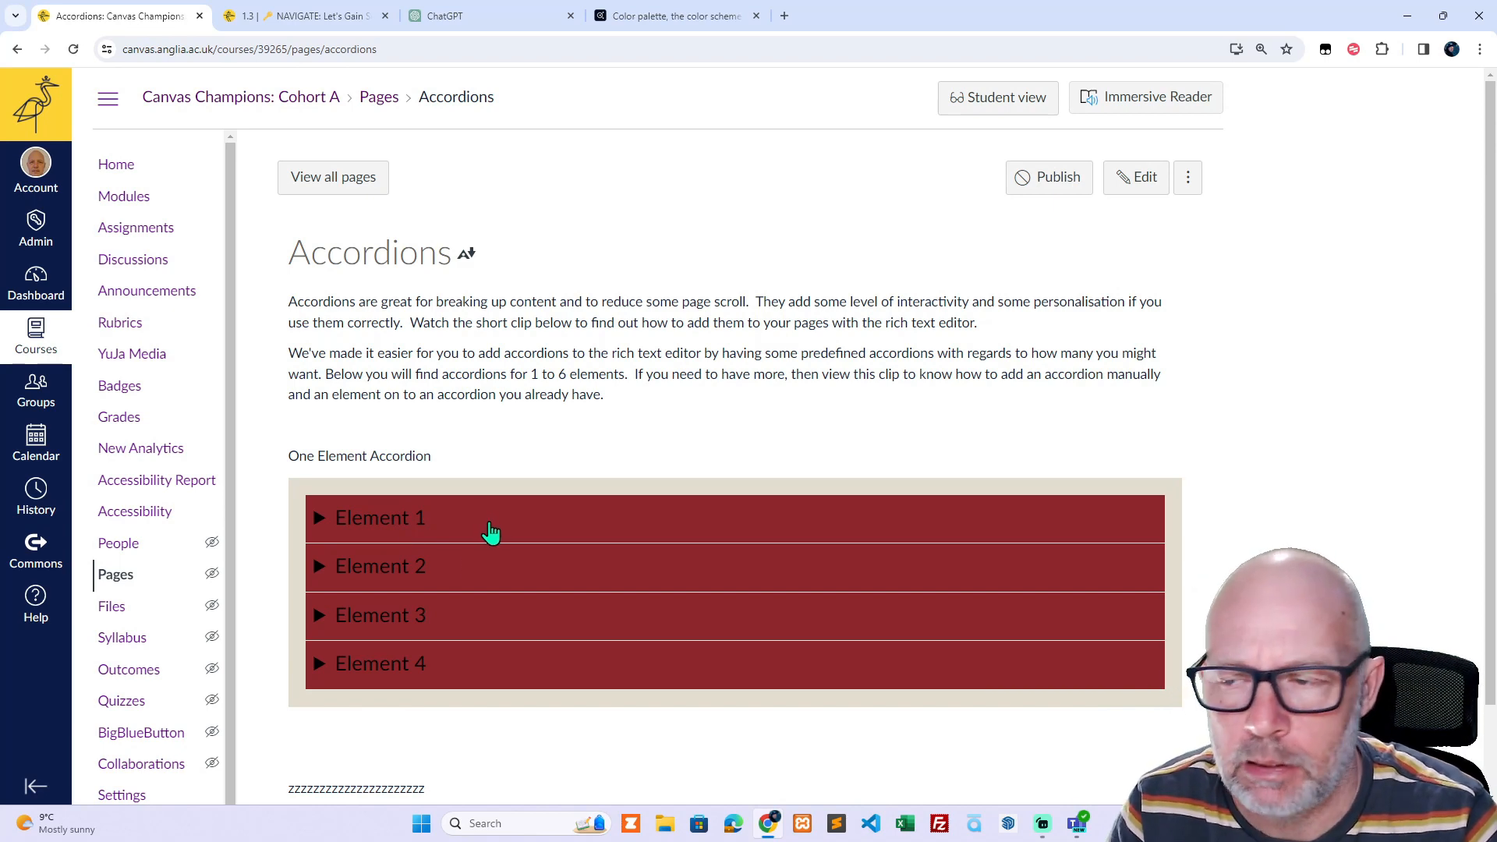
- Expand the first two accordion elements on the saved page to check their new colours, then collapse them again
click(324, 523)
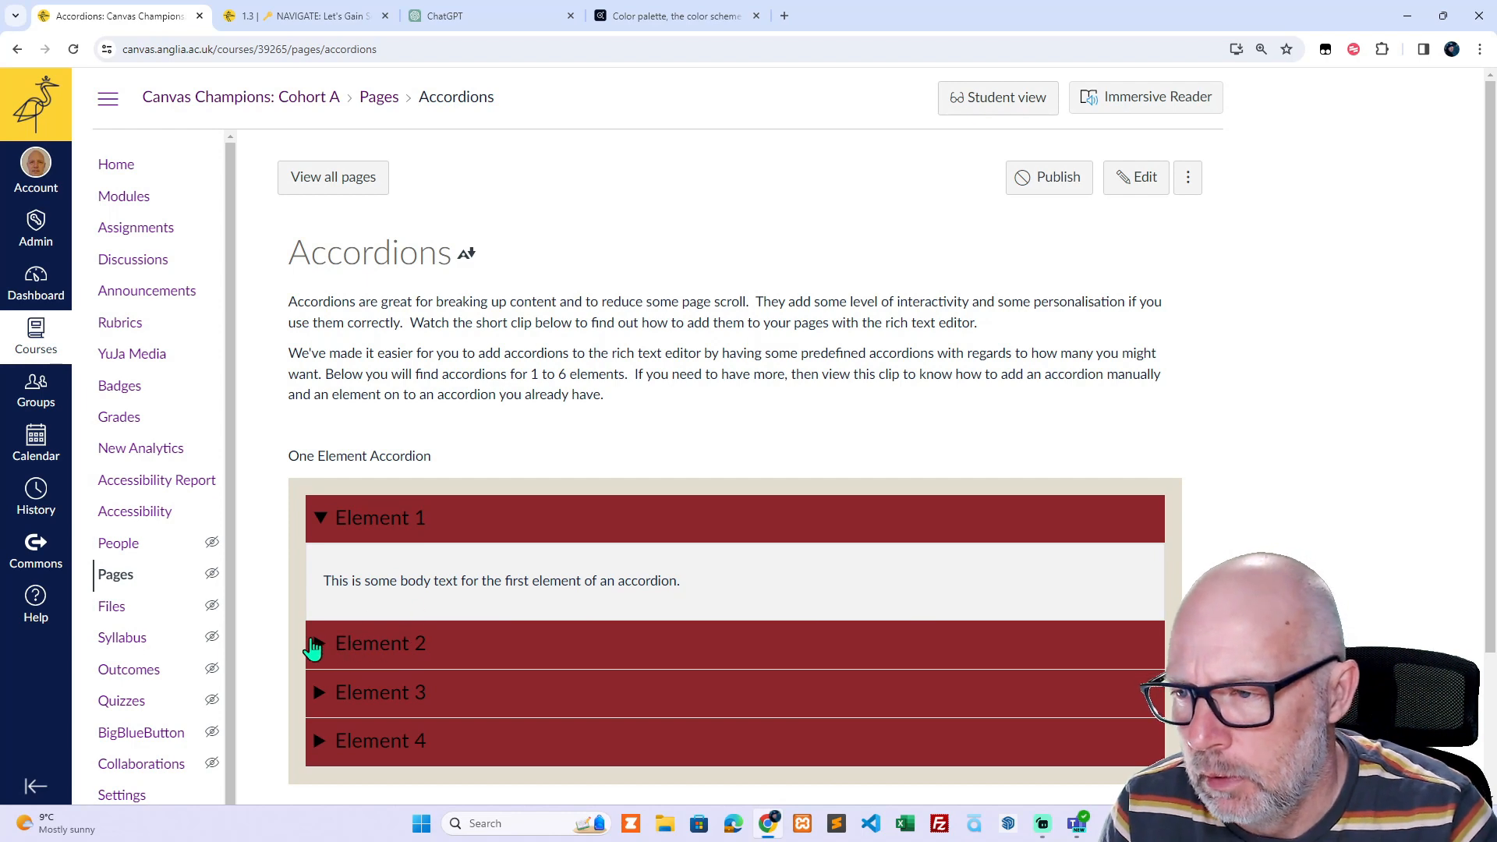
click(316, 651)
click(325, 633)
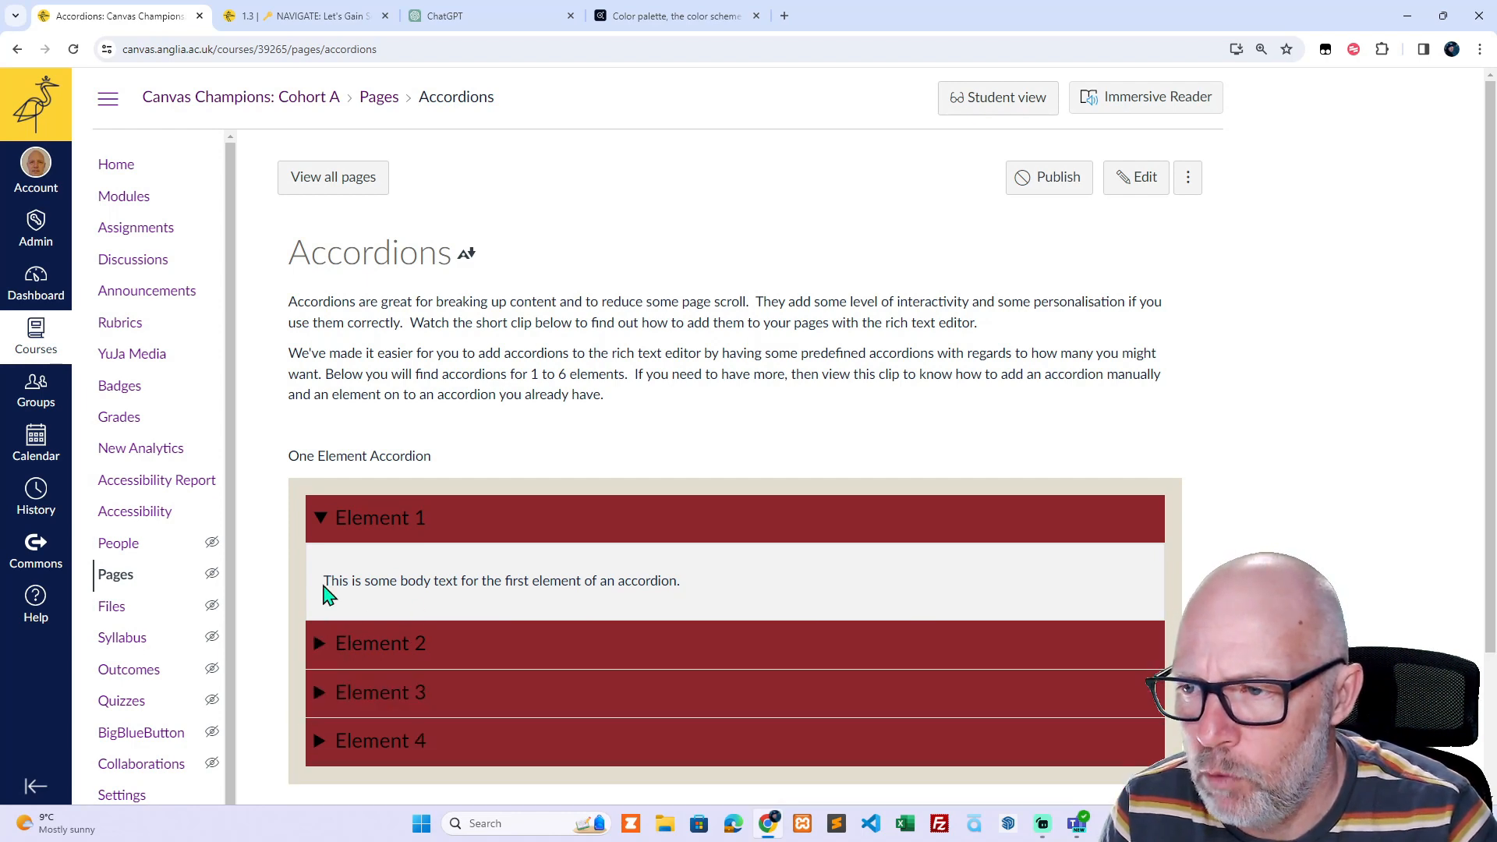
click(323, 524)
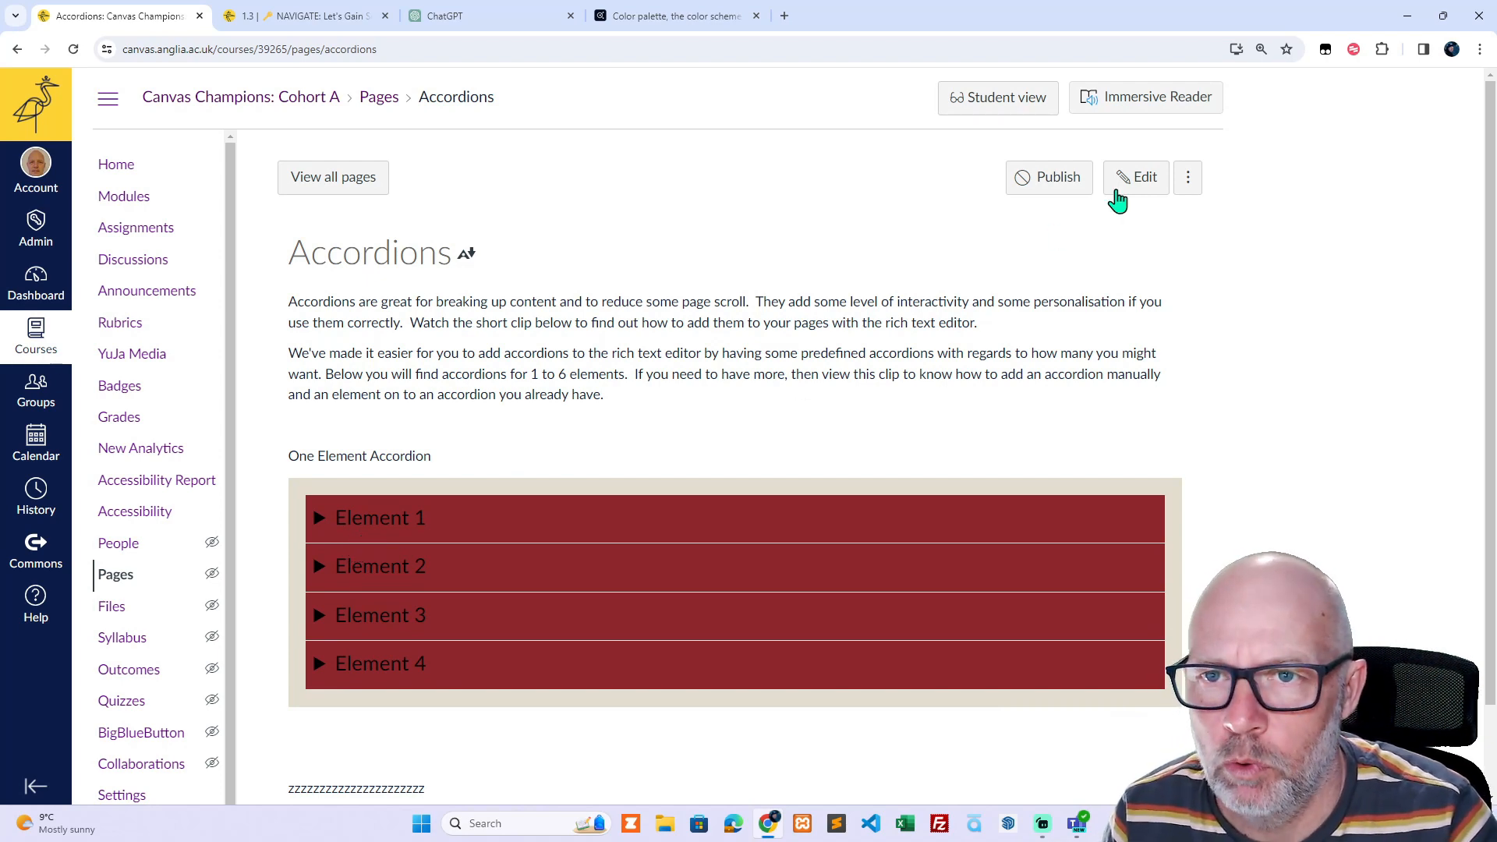
- Open the Accordions page's HTML for editing and copy the opening container div together with the Element 1 details block
click(1137, 180)
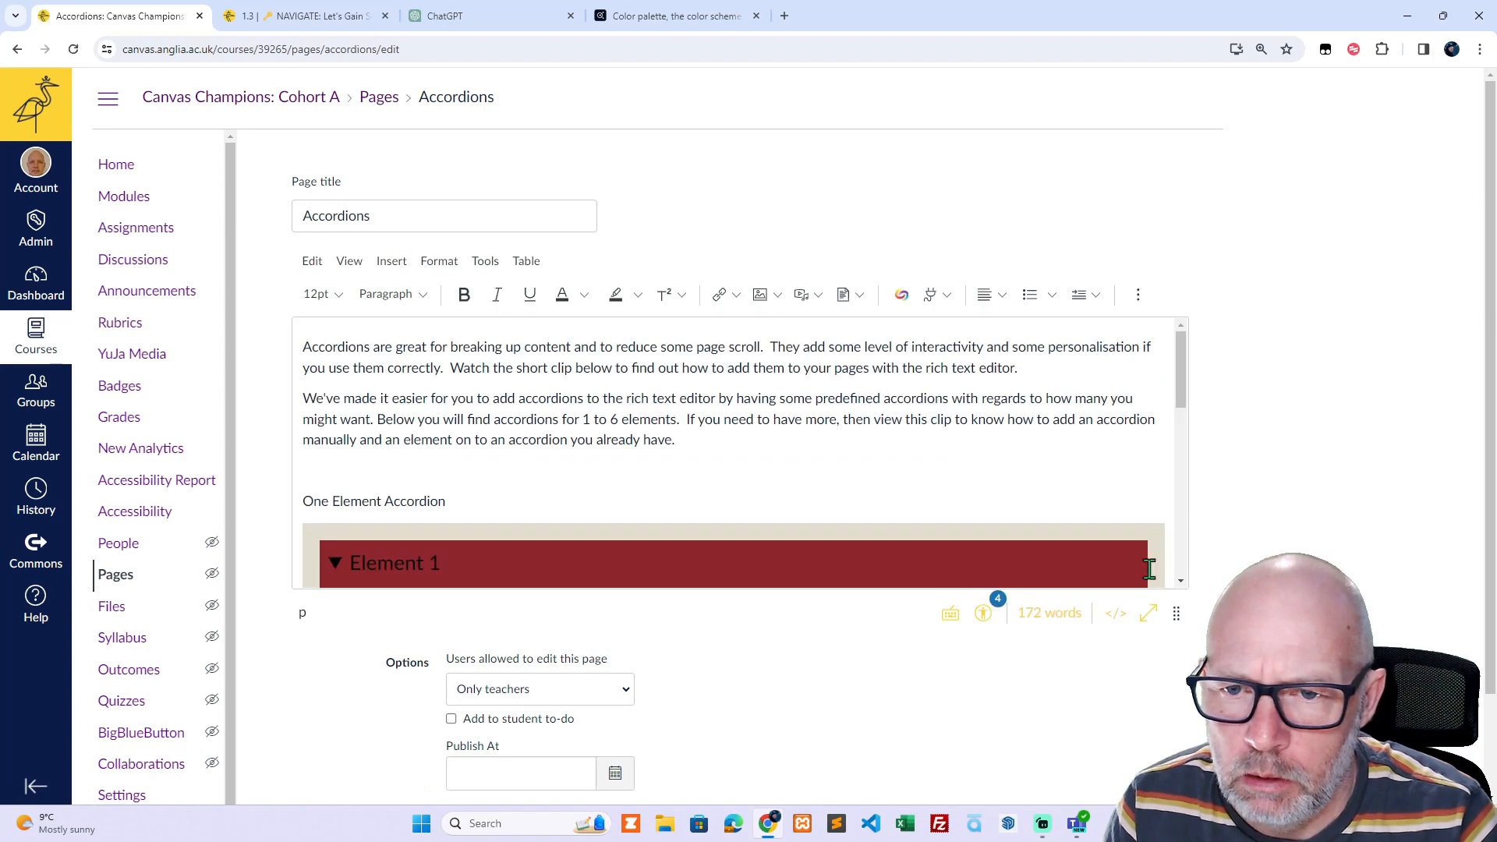
click(1114, 618)
scroll(682, 514, down, 1)
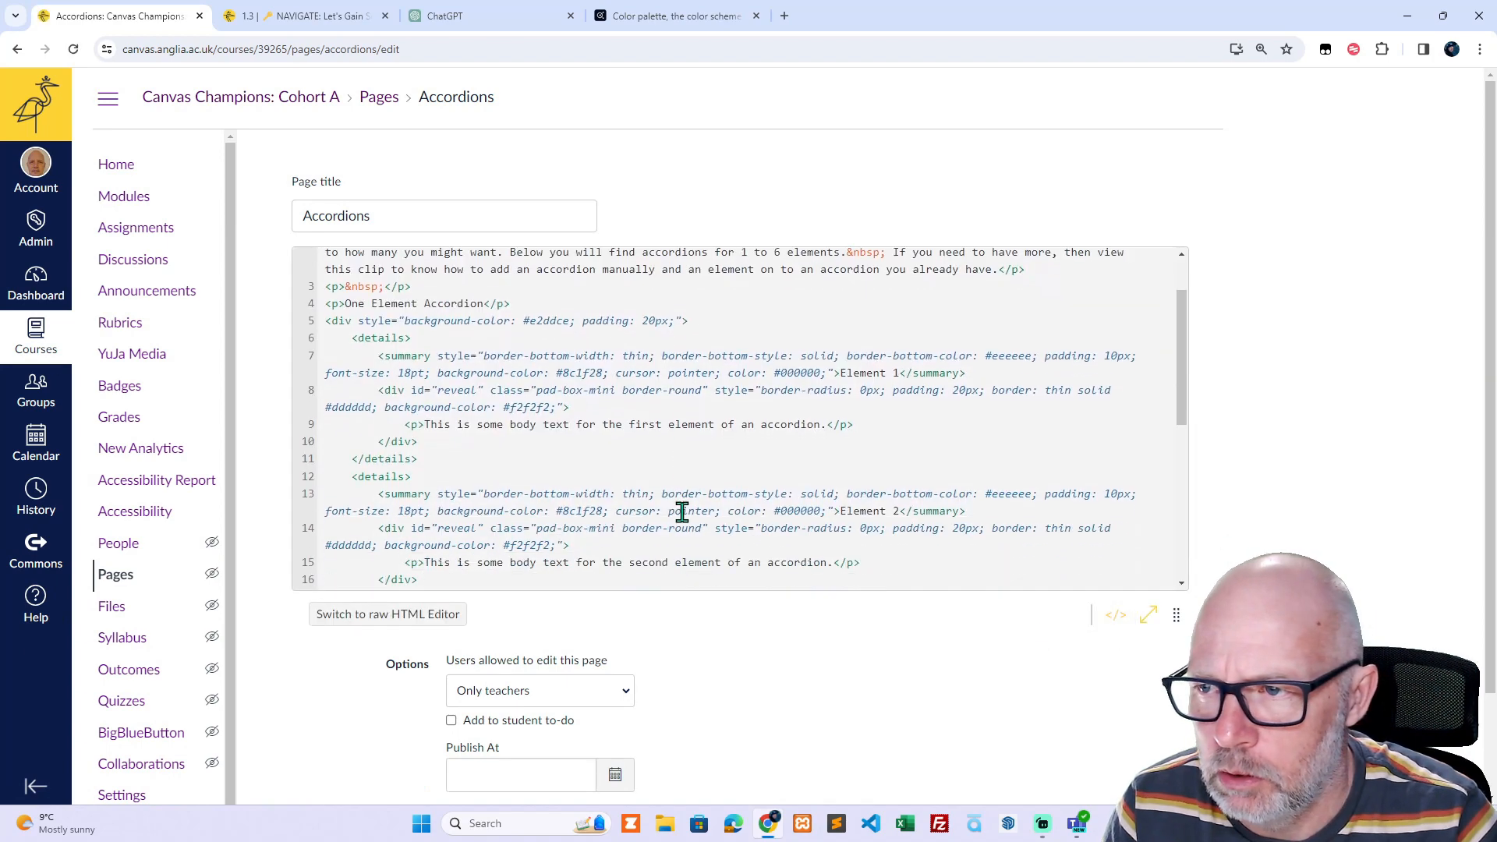
drag(425, 460, 352, 338)
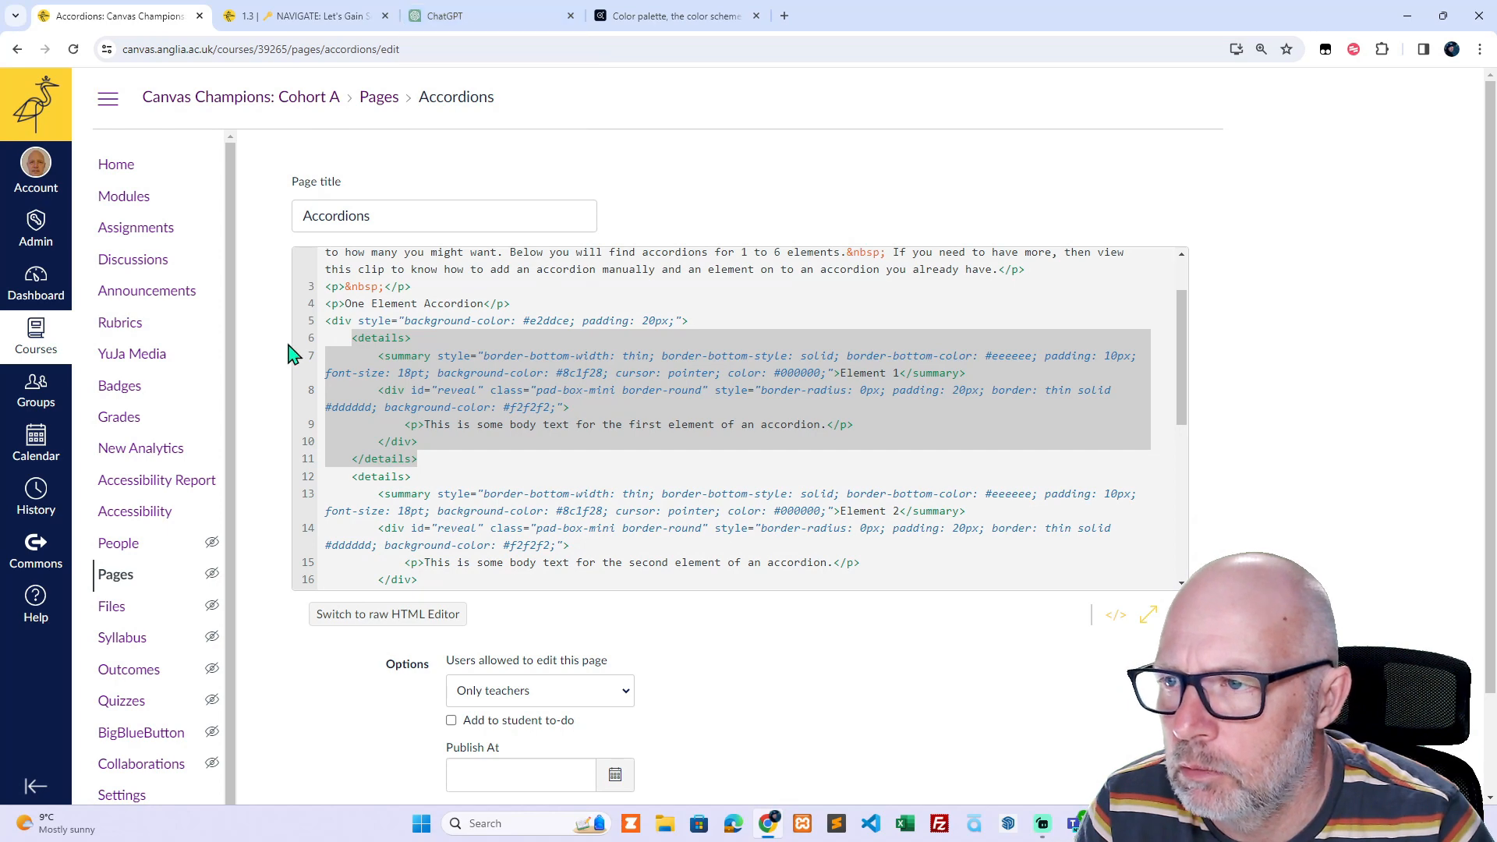
drag(325, 321, 432, 458)
key(ctrl+c)
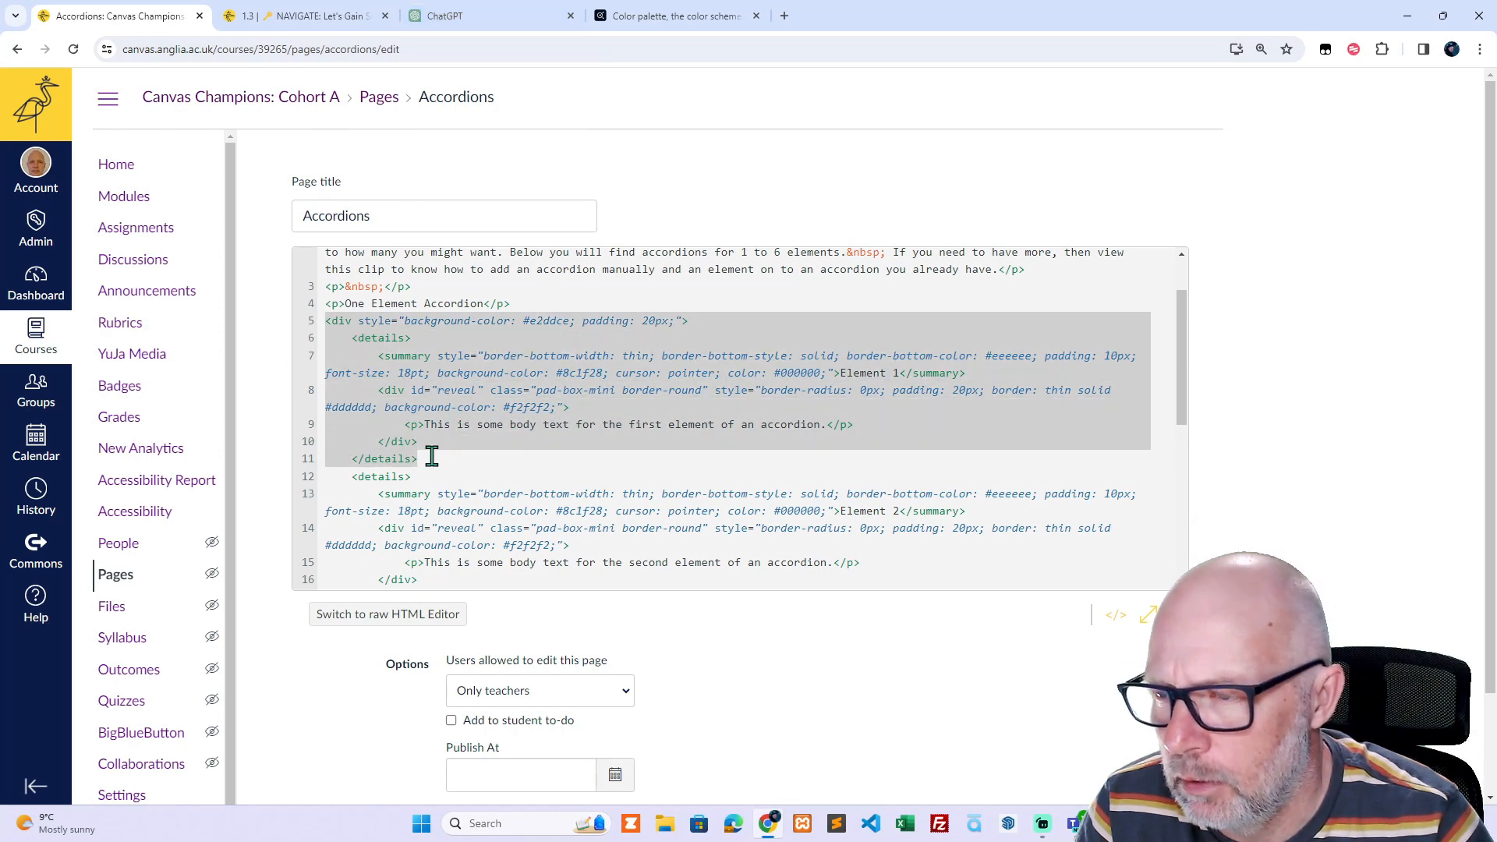
- Switch to the ChatGPT conversation and submit the copied one-element accordion HTML, closed with a final </div>, for expansion to five elements
click(499, 19)
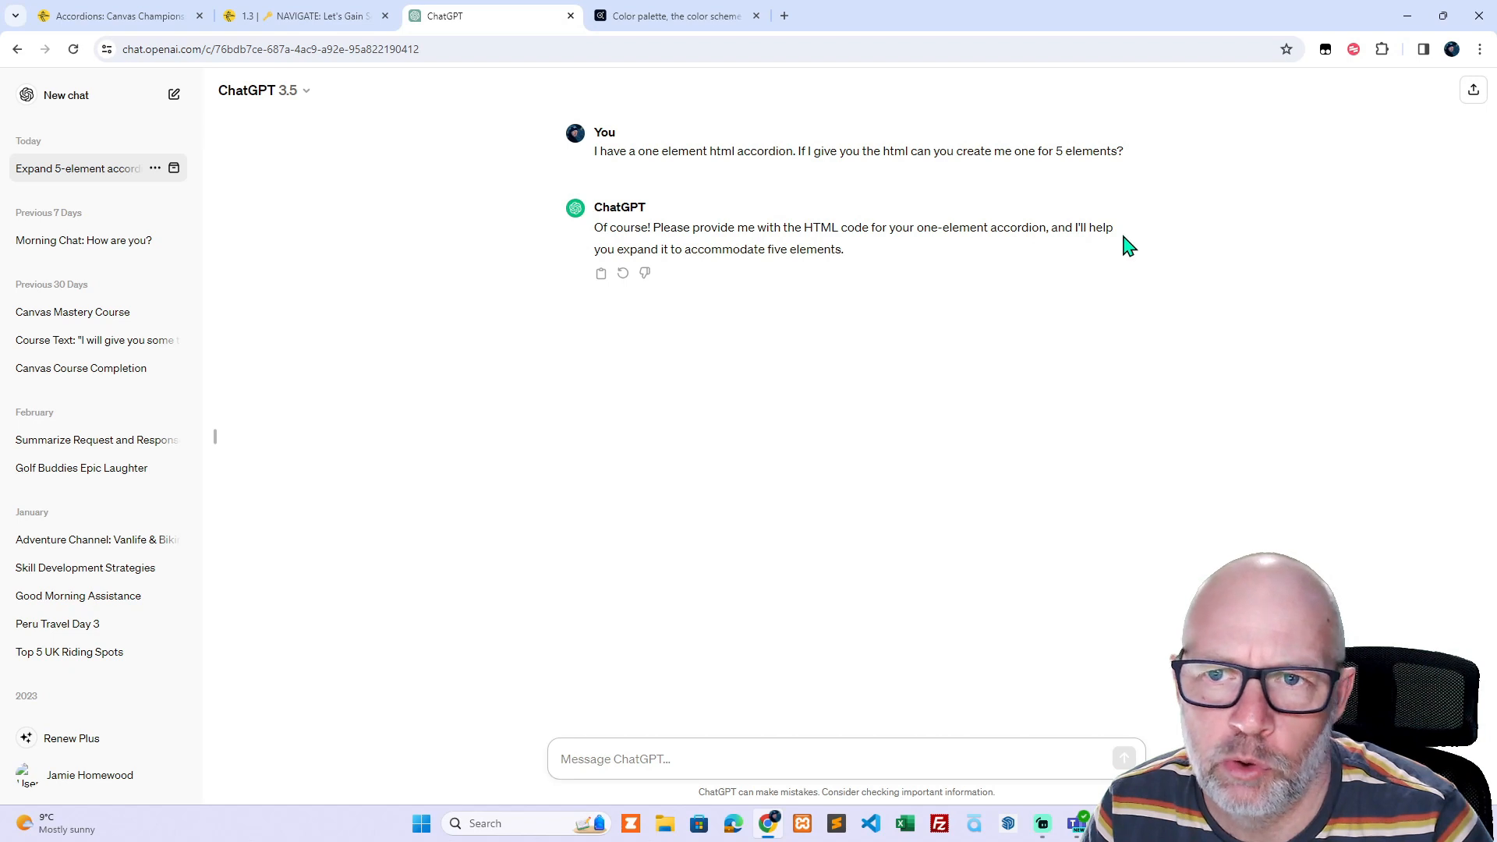
click(660, 765)
key(ctrl+v)
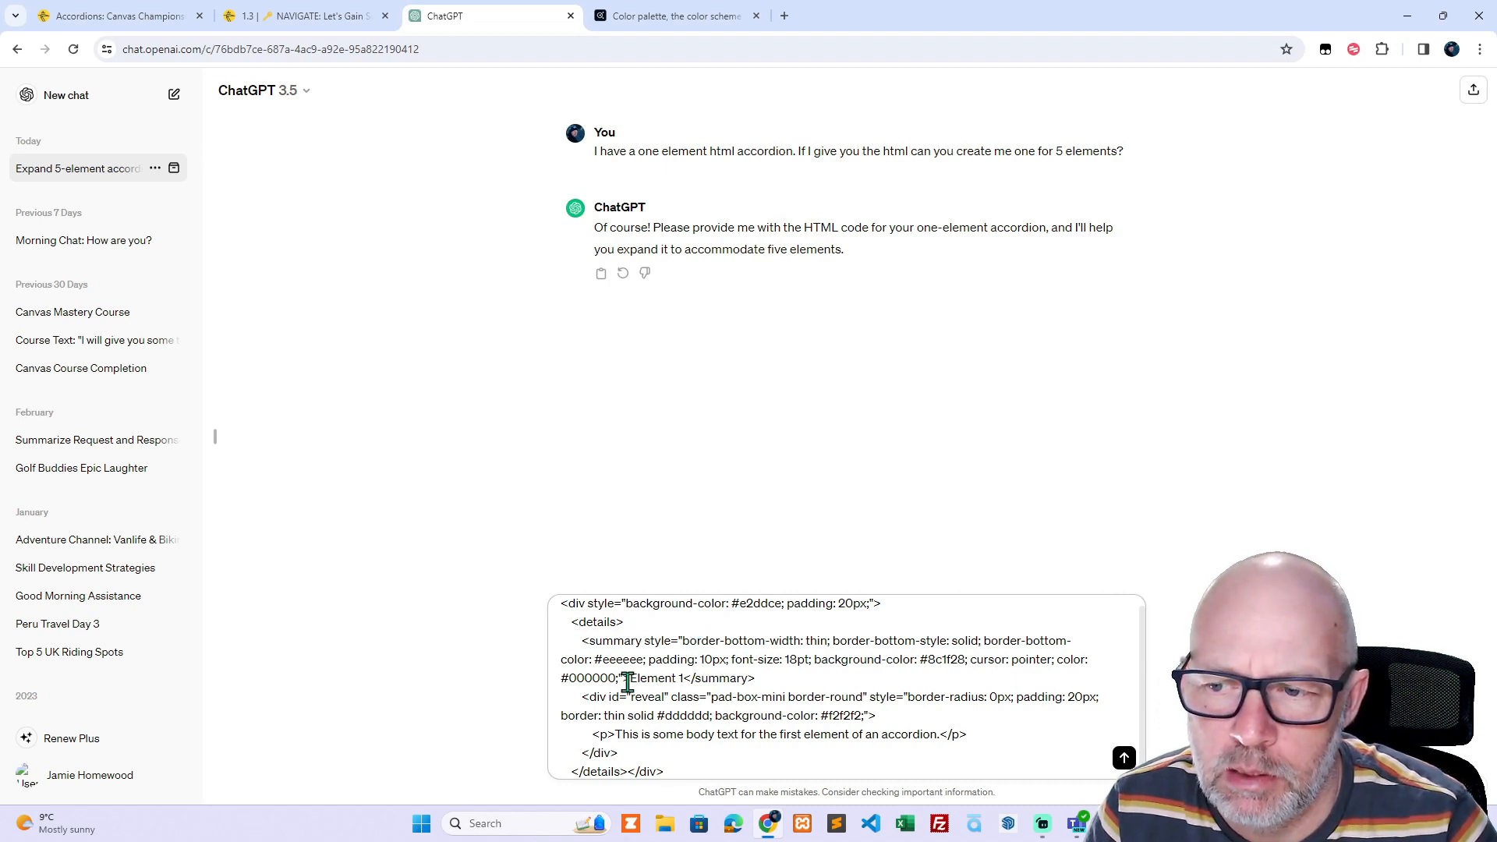
click(1124, 758)
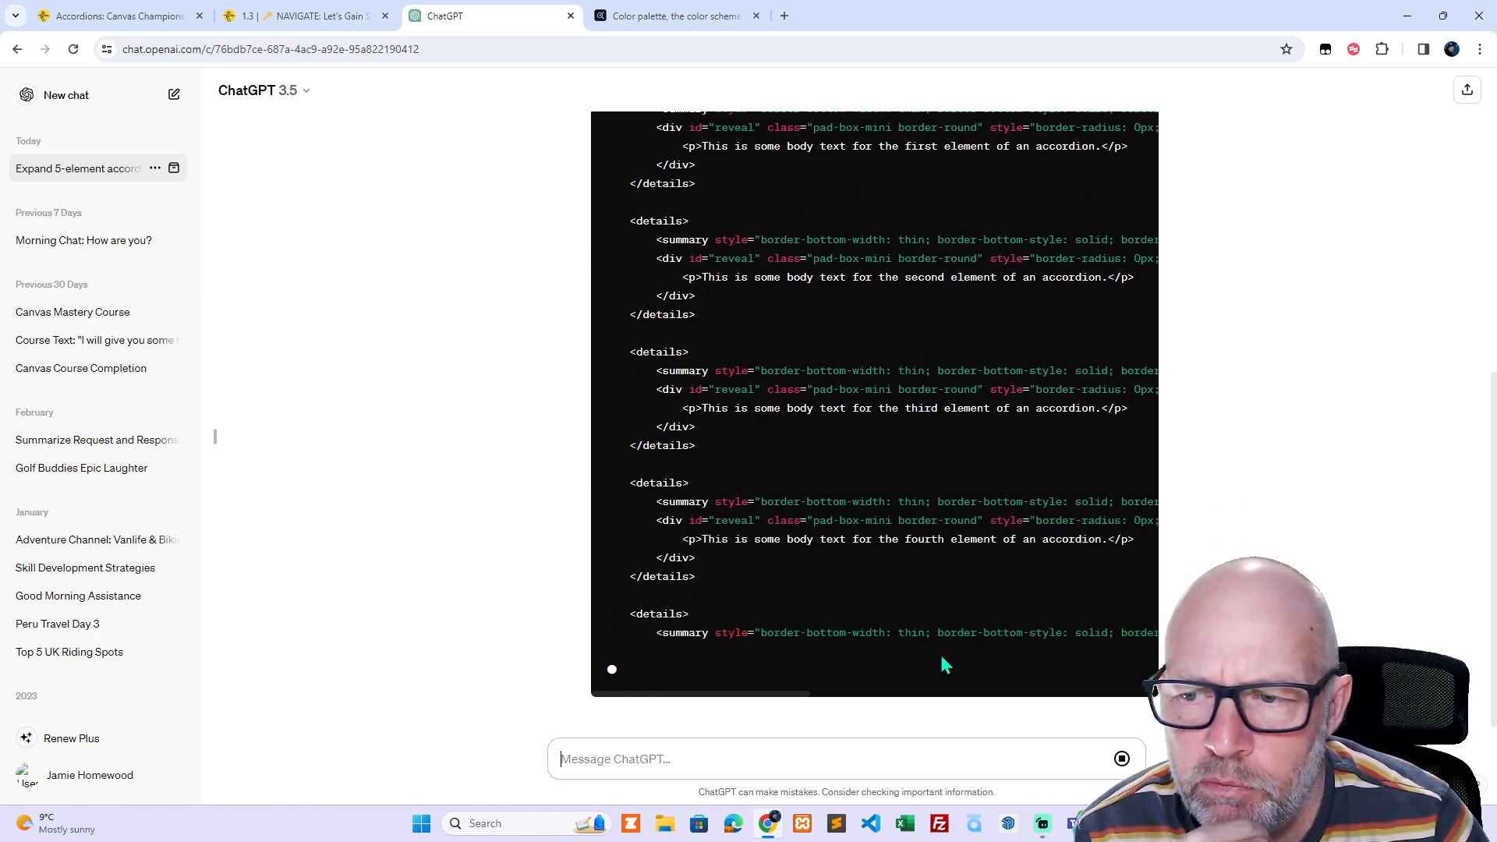
- Review the generated five-element accordion HTML in ChatGPT's reply and copy the whole code block
scroll(901, 506, up, 1)
scroll(900, 505, up, 2)
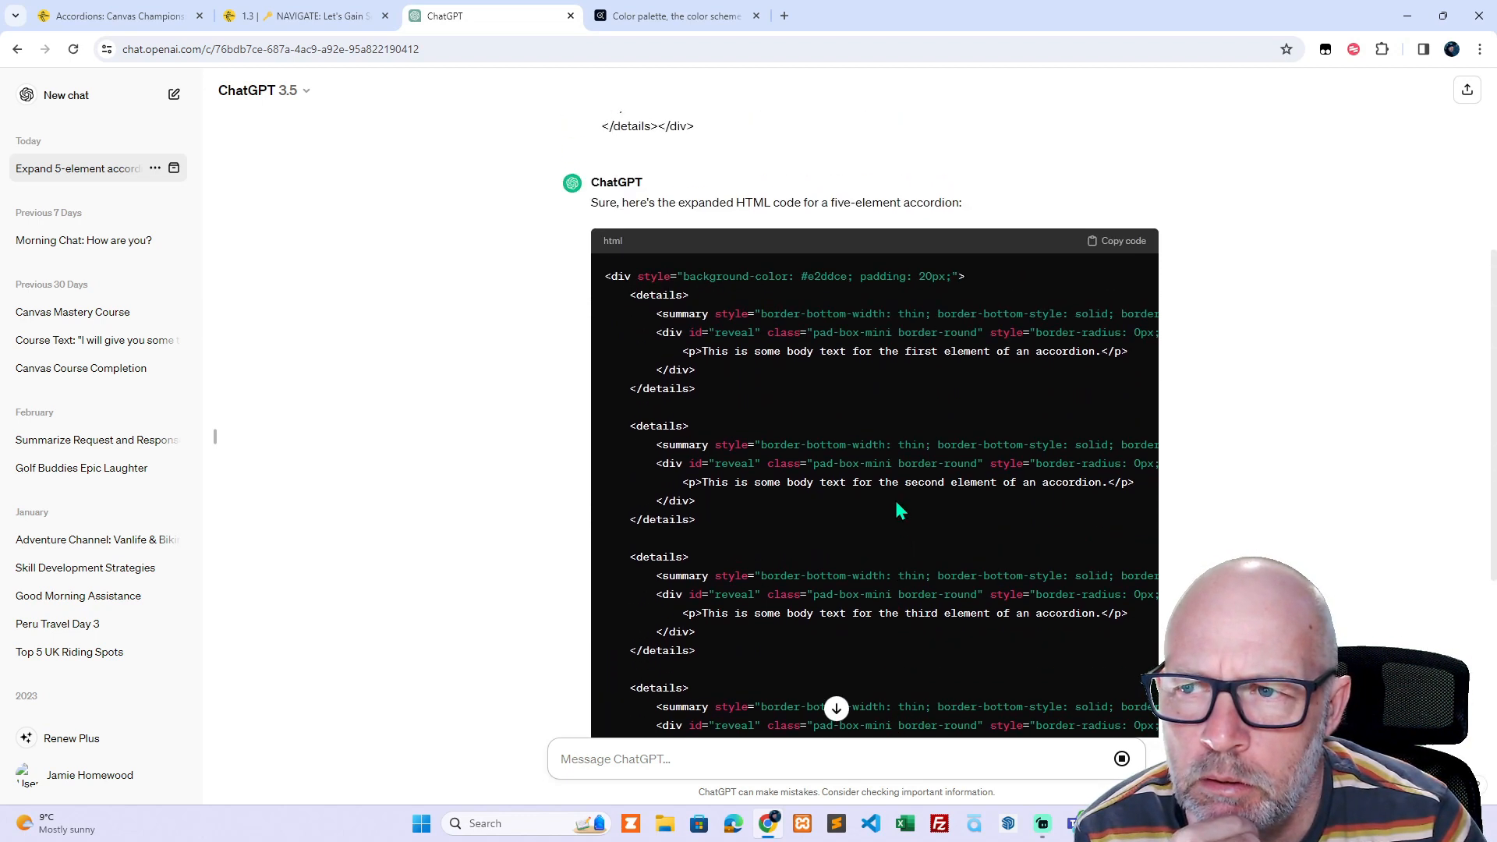
scroll(895, 514, down, 3)
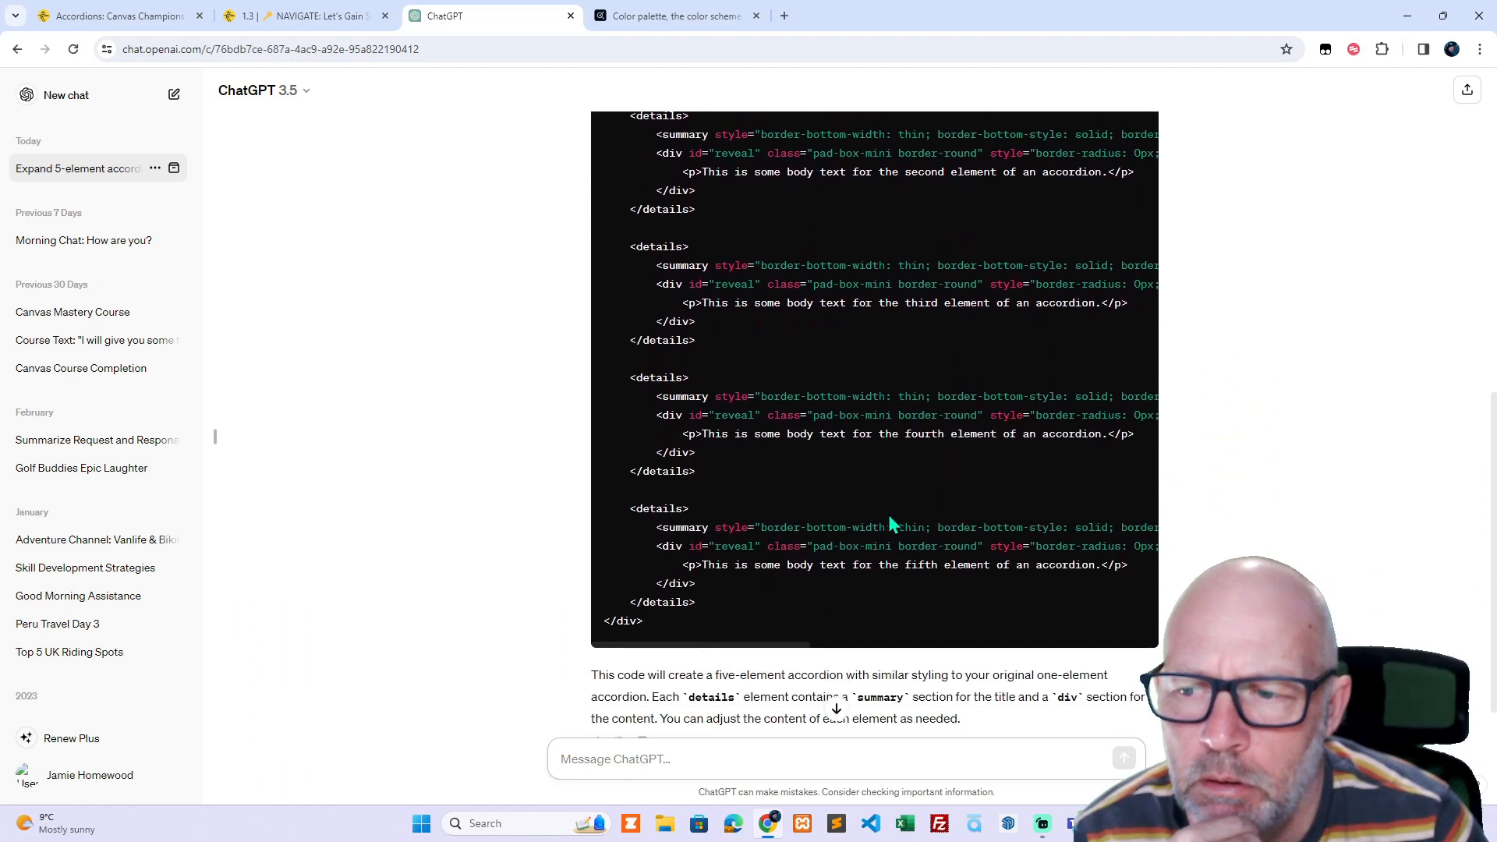
scroll(1023, 387, up, 2)
scroll(1021, 382, up, 2)
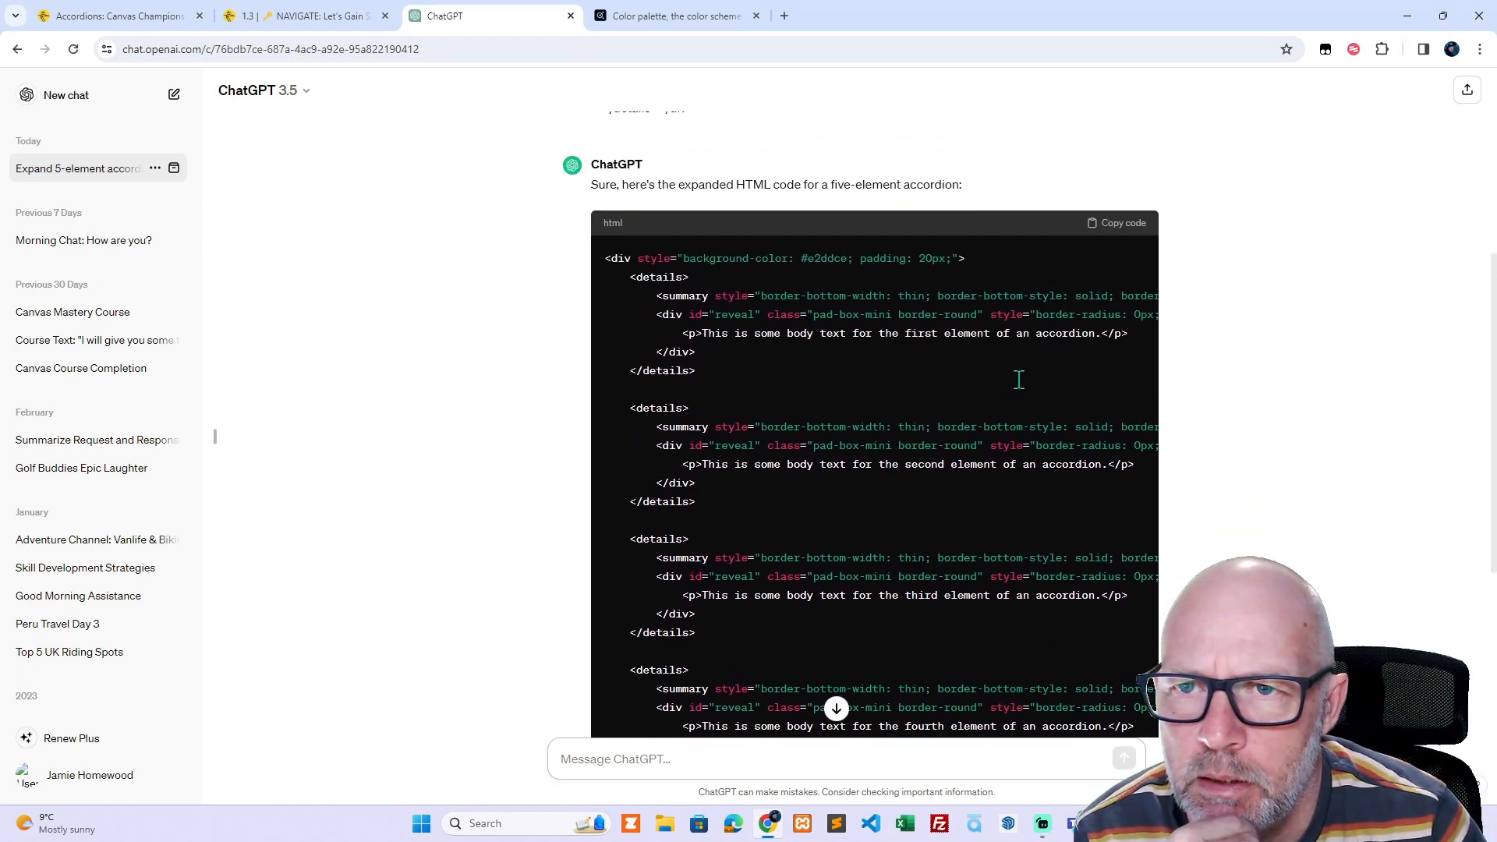
click(1127, 243)
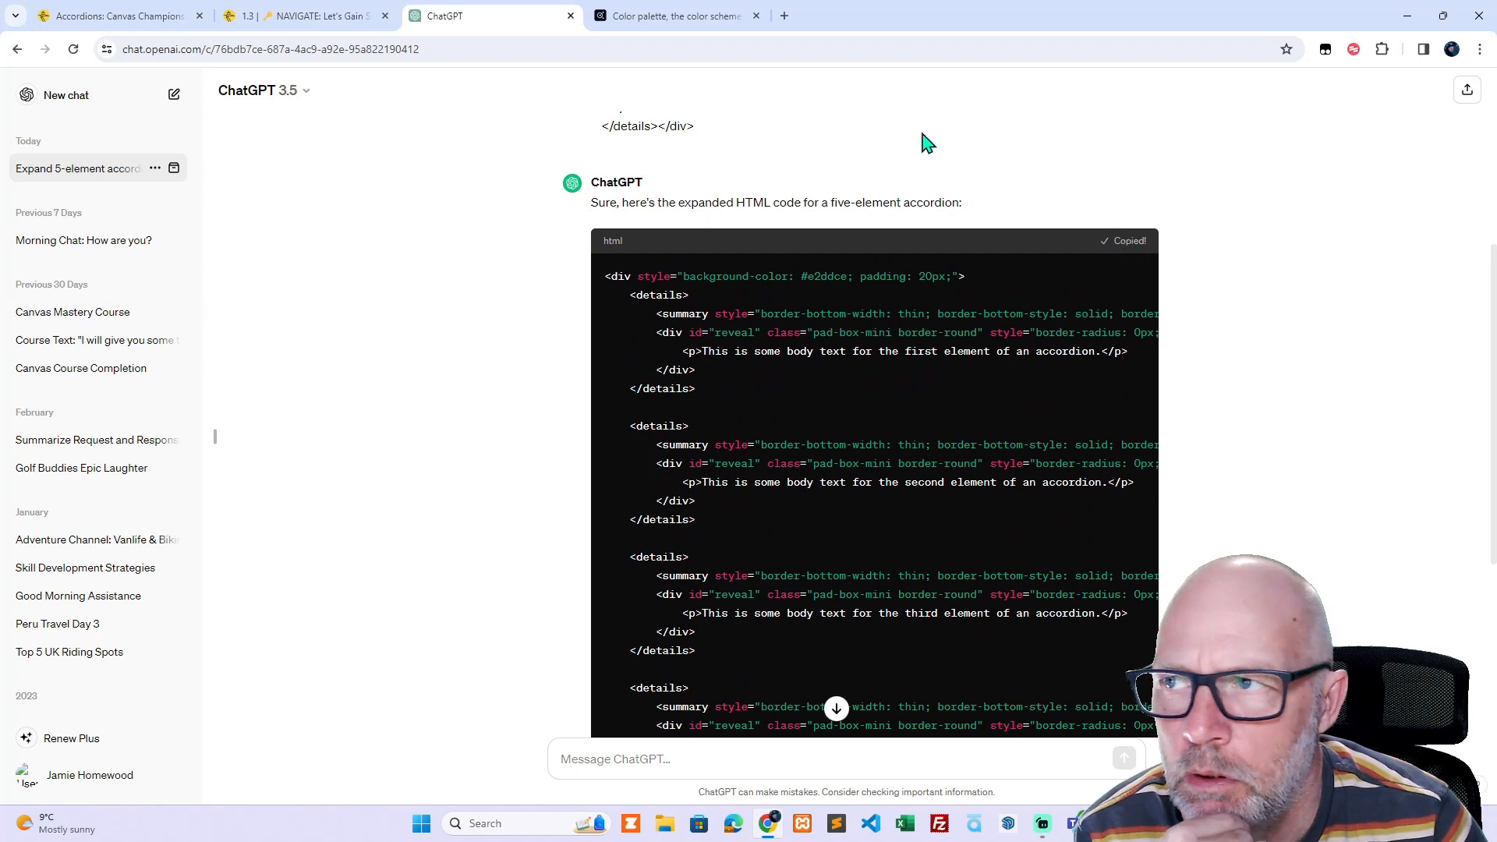
- Return to the Canvas page's HTML, paste the five-element accordion code on a new line below the zzz paragraph, and save the page
click(144, 15)
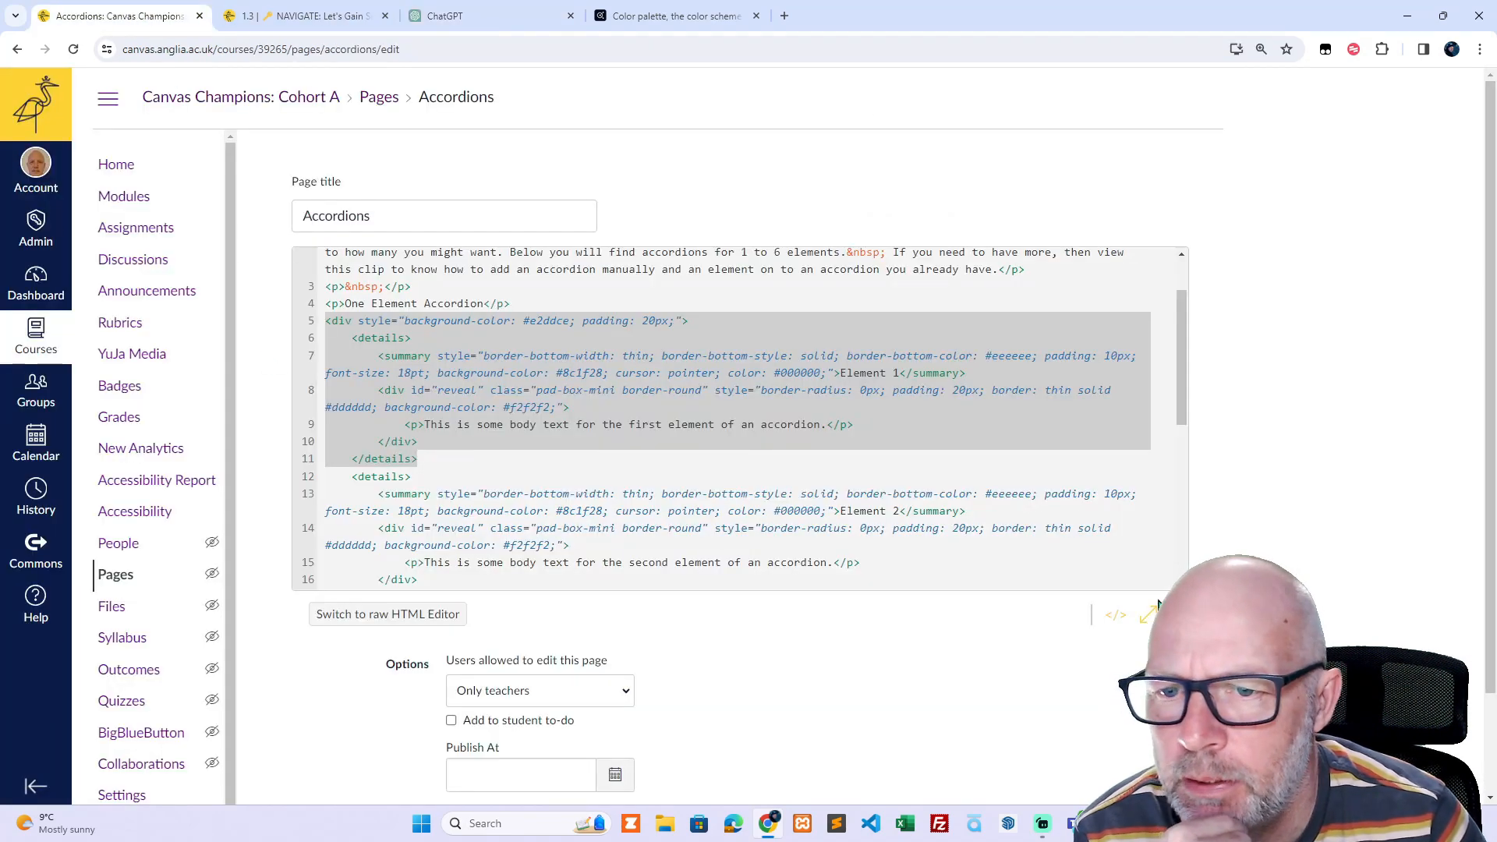
drag(1180, 389, 1183, 558)
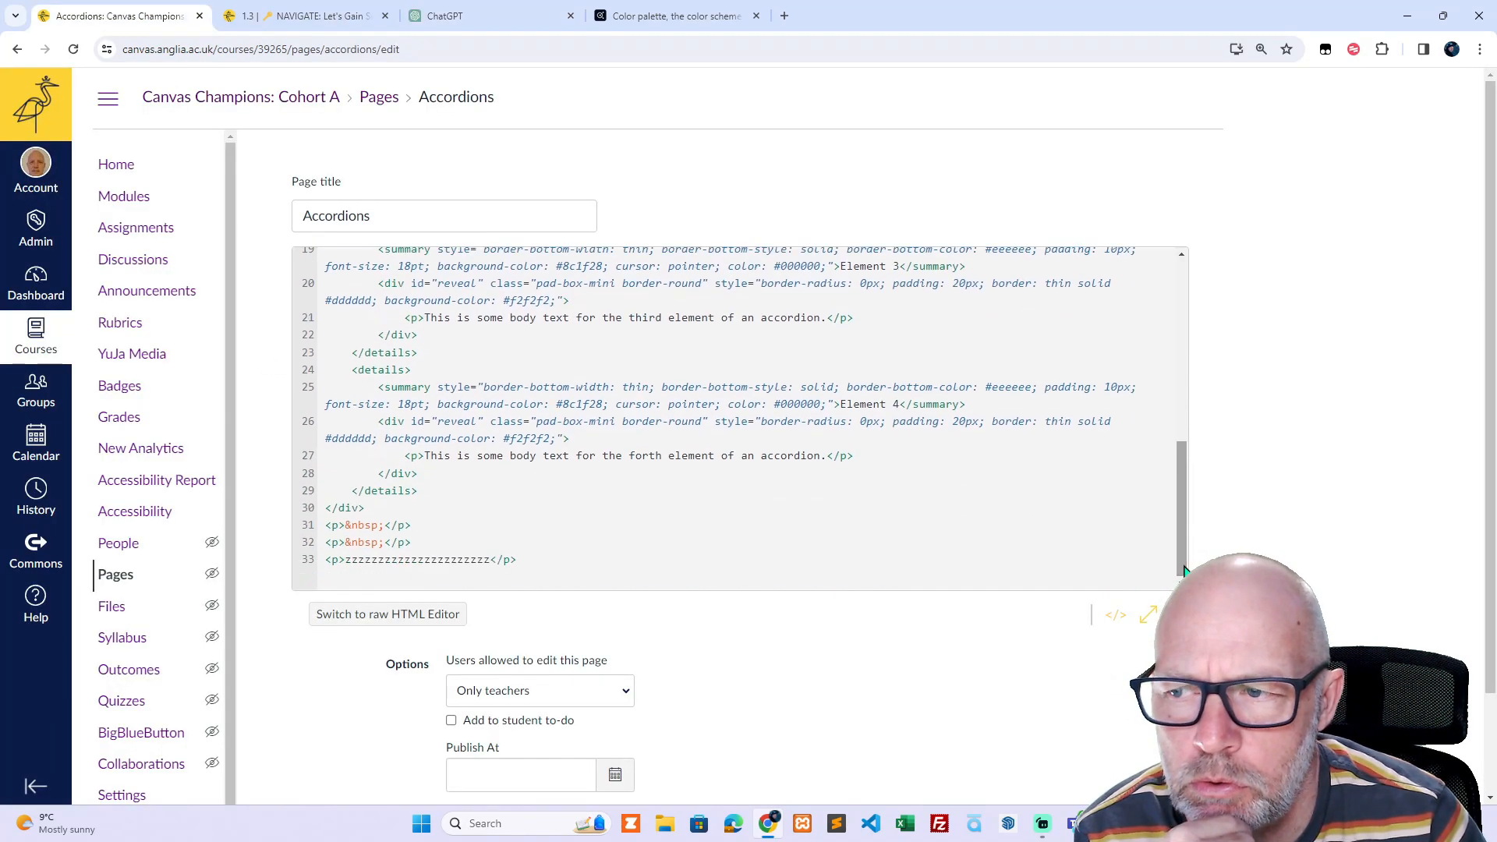
click(549, 561)
key(Return)
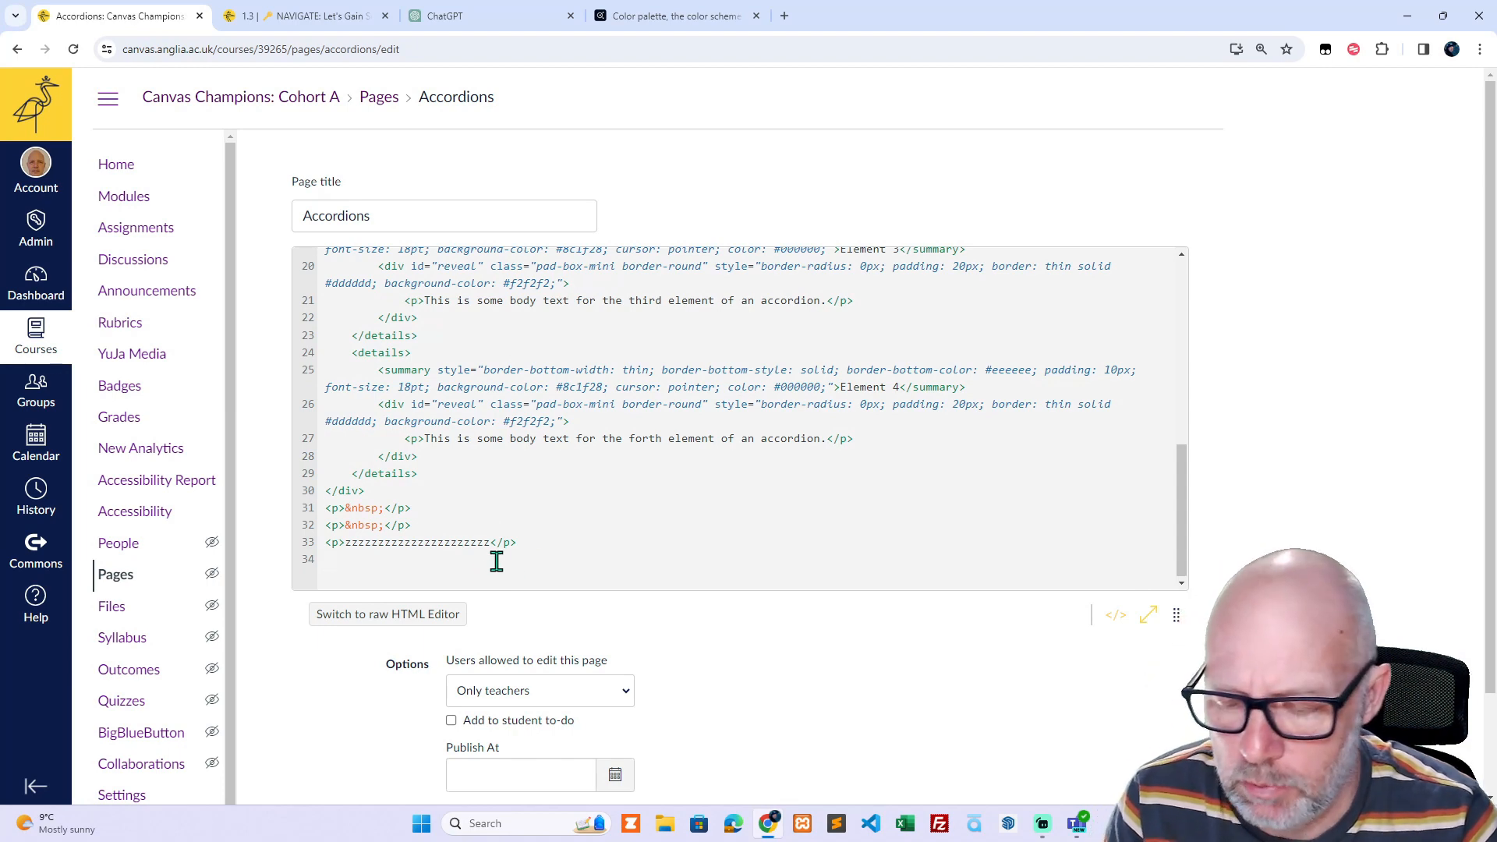
key(ctrl+a)
key(ctrl+v)
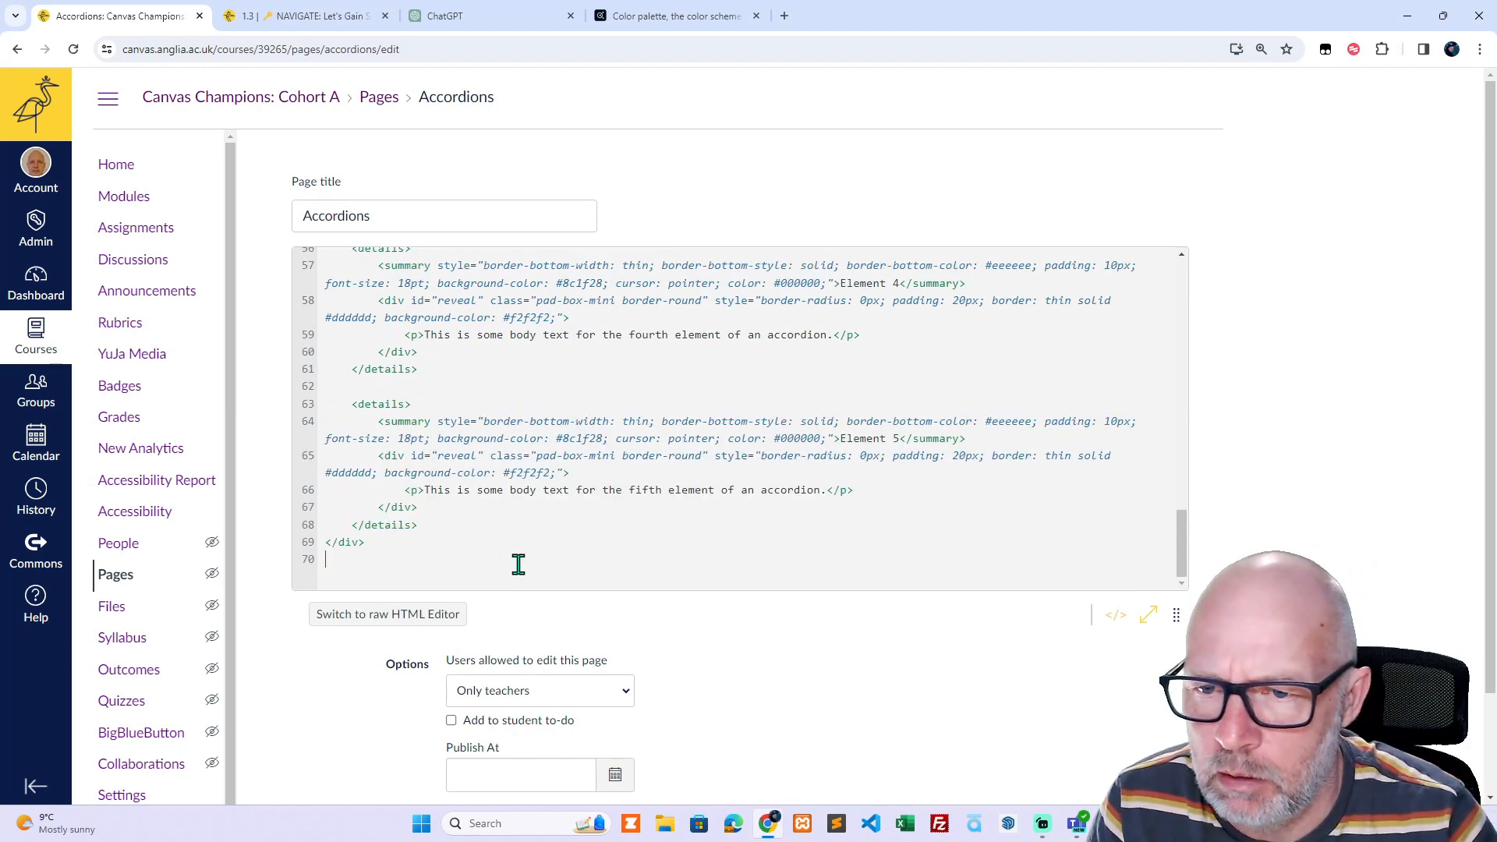
scroll(1182, 733, down, 2)
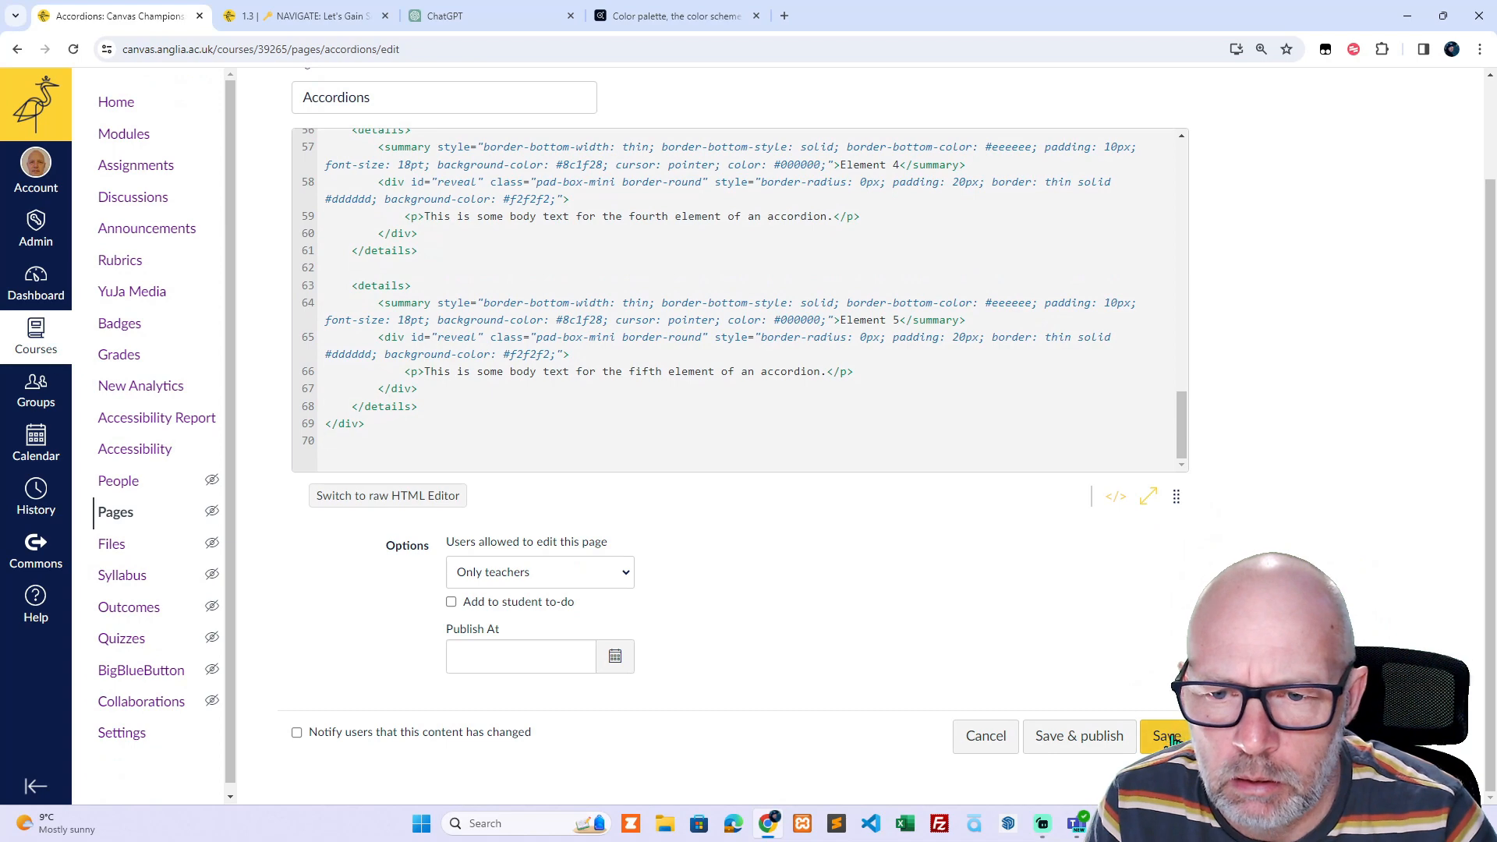
click(1168, 736)
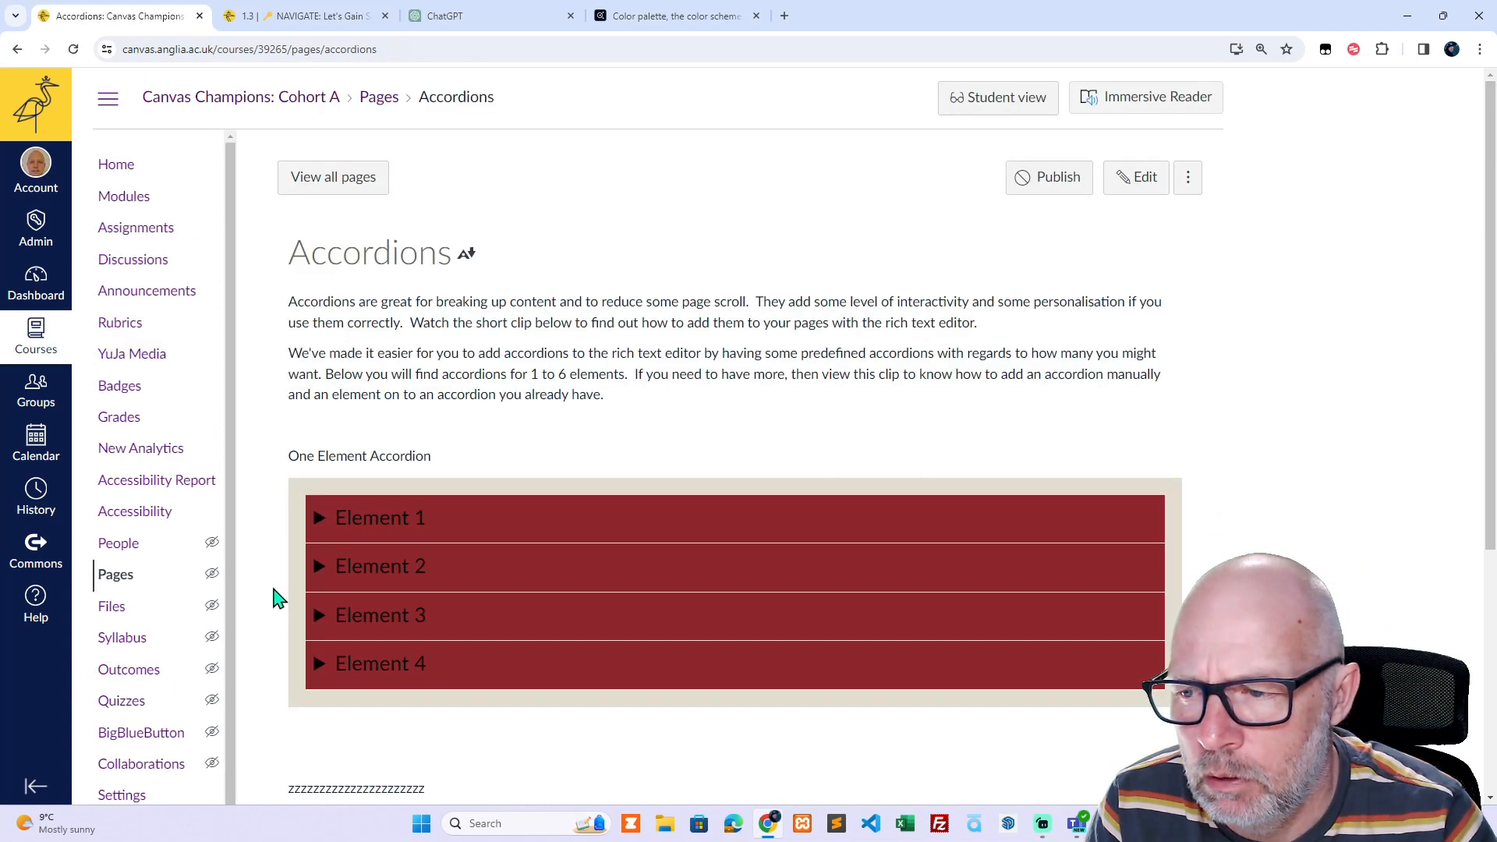
- Expand Elements 1 to 5 of the new accordion below the zzz paragraph to check each one's body text
scroll(277, 599, down, 5)
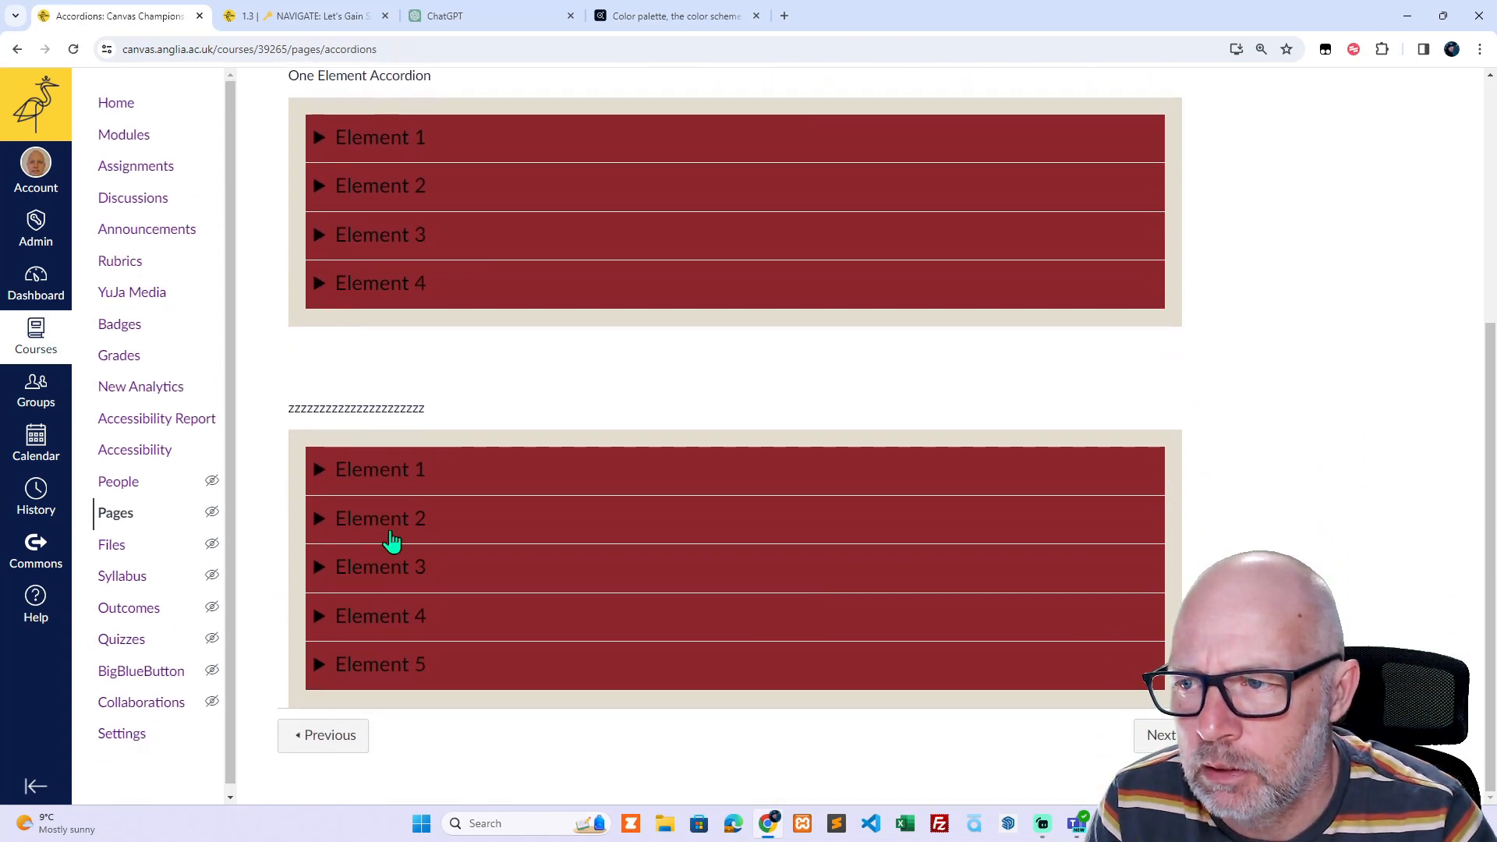
click(319, 480)
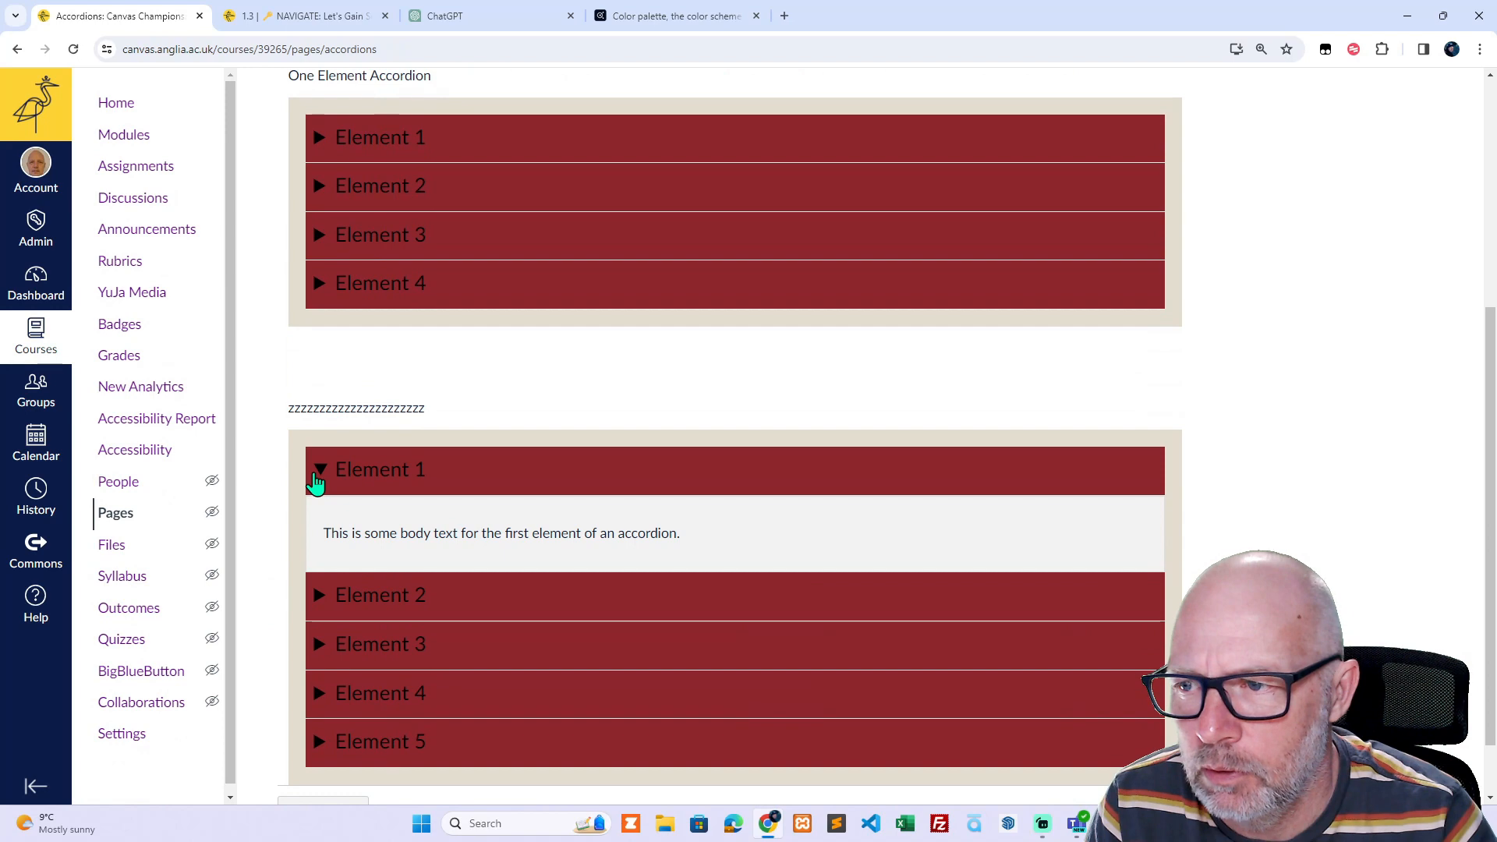
click(319, 602)
scroll(304, 686, down, 1)
click(312, 663)
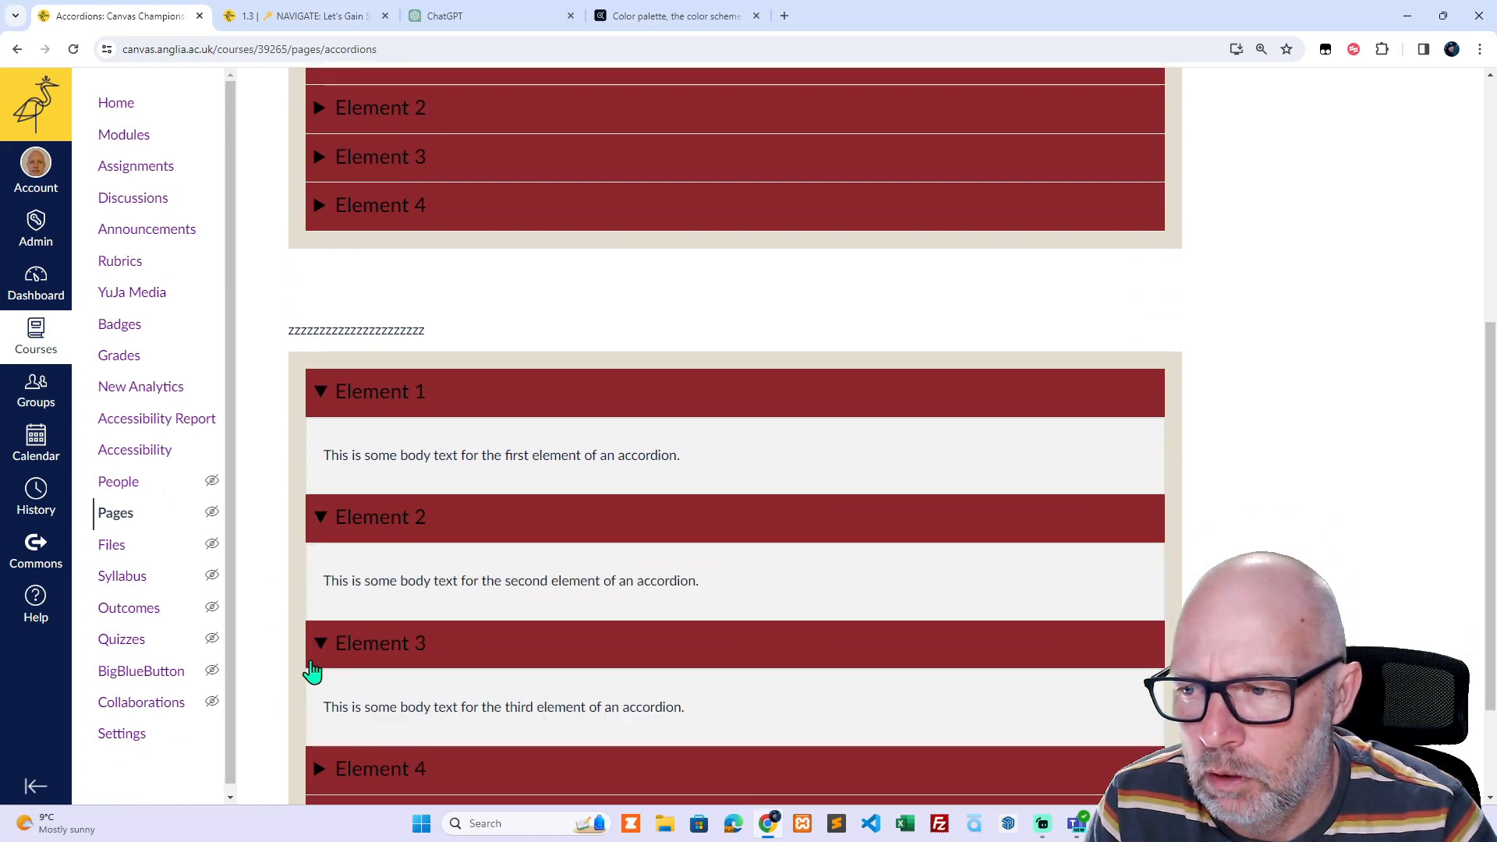
scroll(312, 726, down, 1)
click(313, 702)
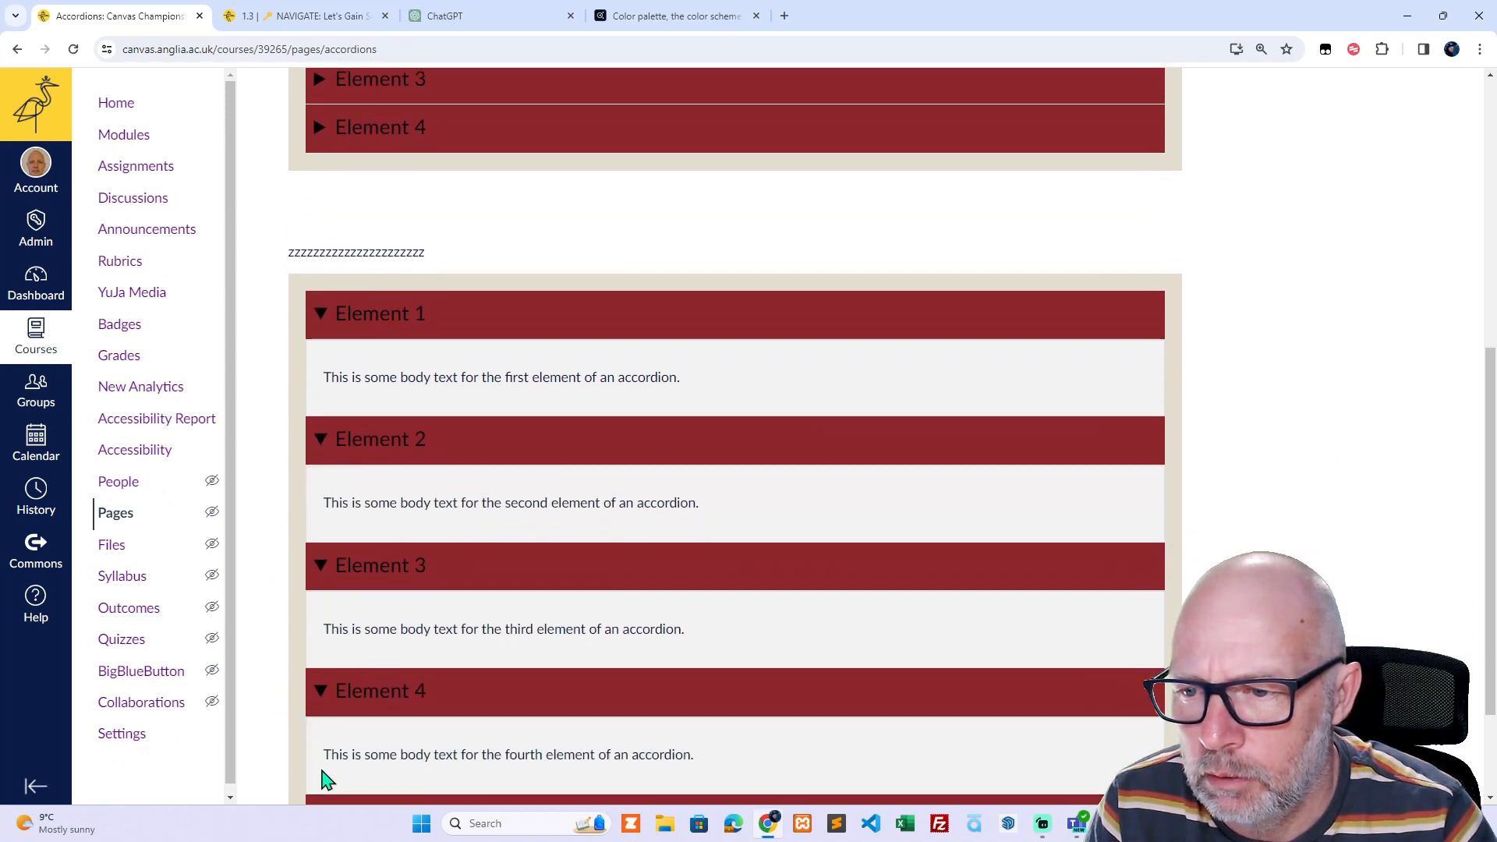
scroll(326, 779, down, 2)
click(317, 671)
scroll(317, 671, down, 1)
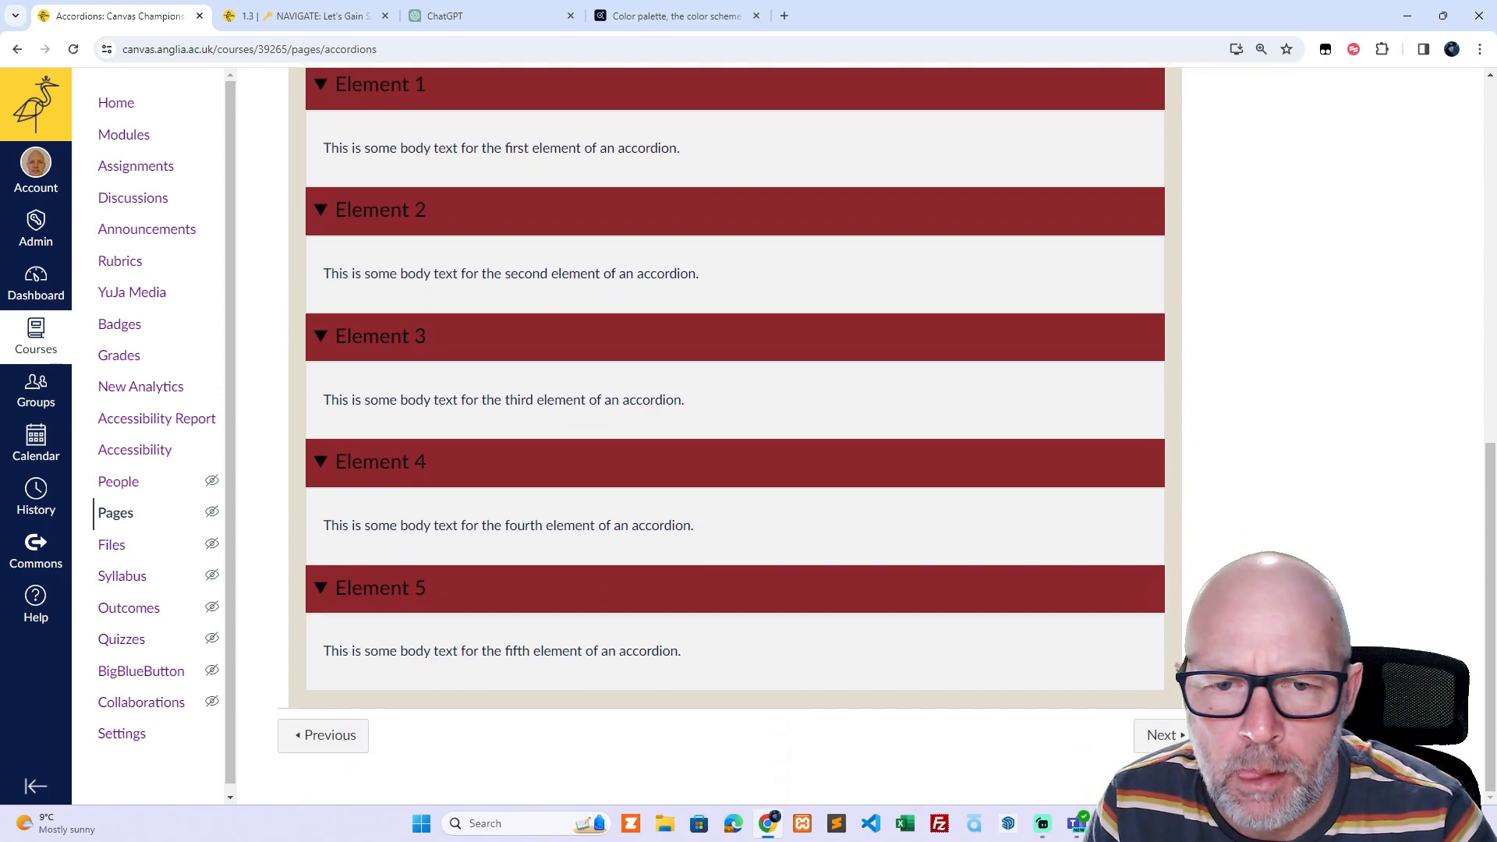
- Compare the two accordions on the page, collapse all five elements of the new one, and return to the page's beginning
scroll(312, 429, up, 13)
scroll(312, 429, down, 6)
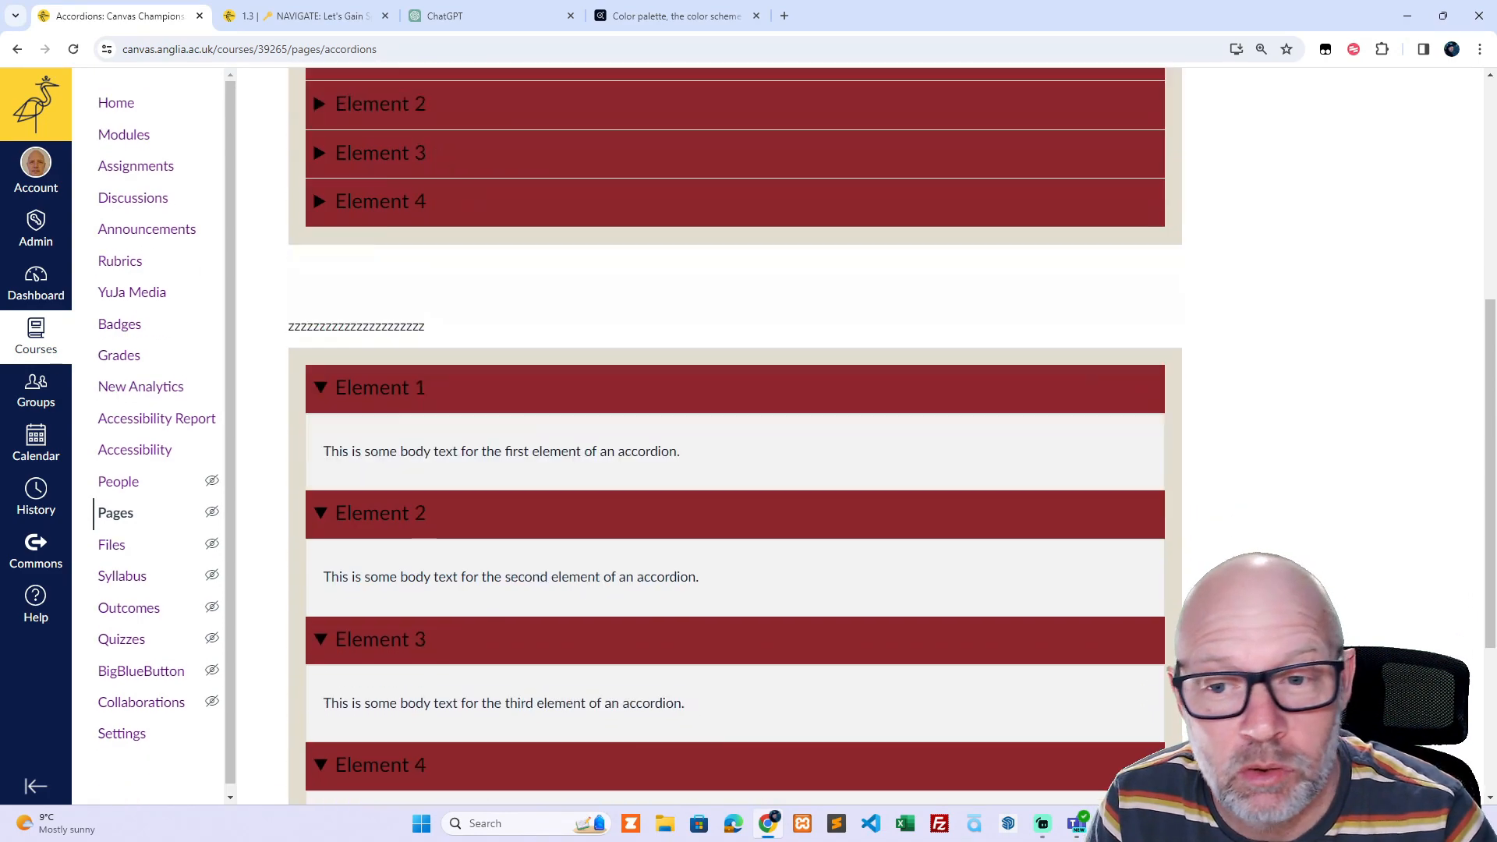
scroll(622, 754, down, 2)
scroll(621, 755, up, 6)
scroll(367, 725, down, 2)
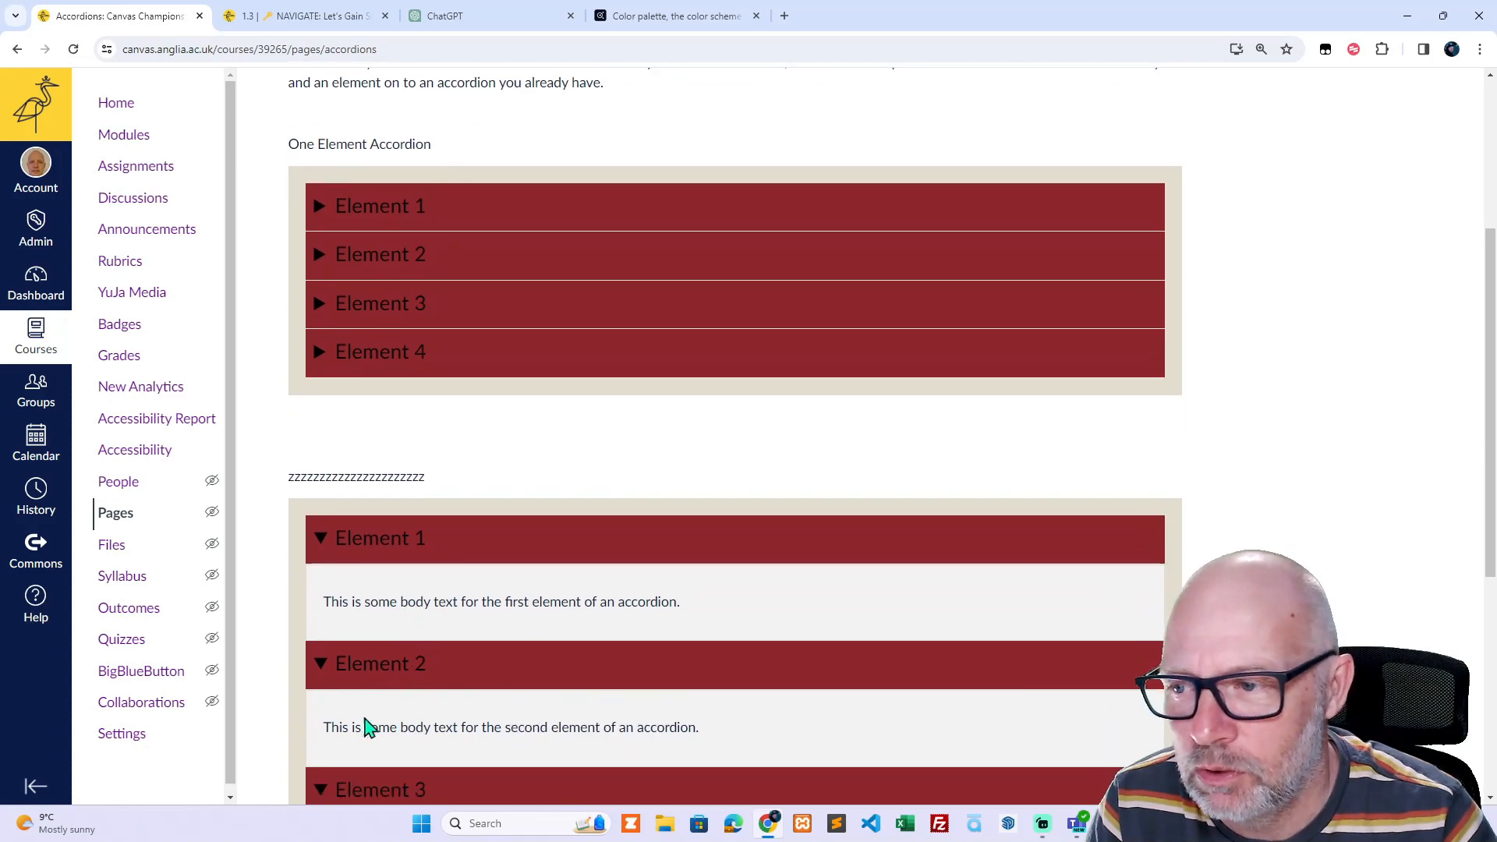
click(320, 546)
click(318, 589)
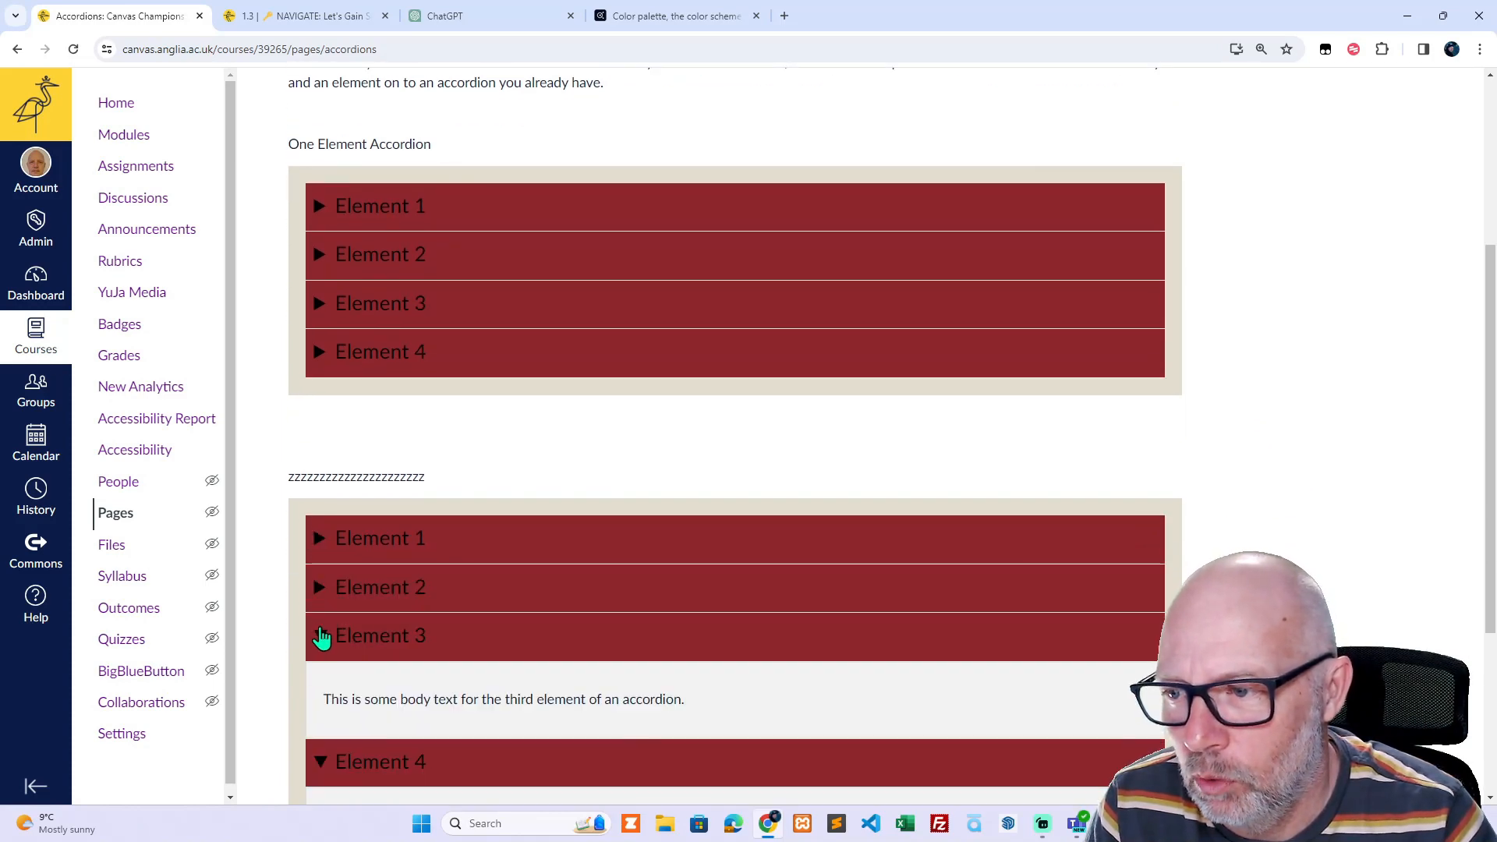
click(322, 637)
click(320, 686)
click(323, 734)
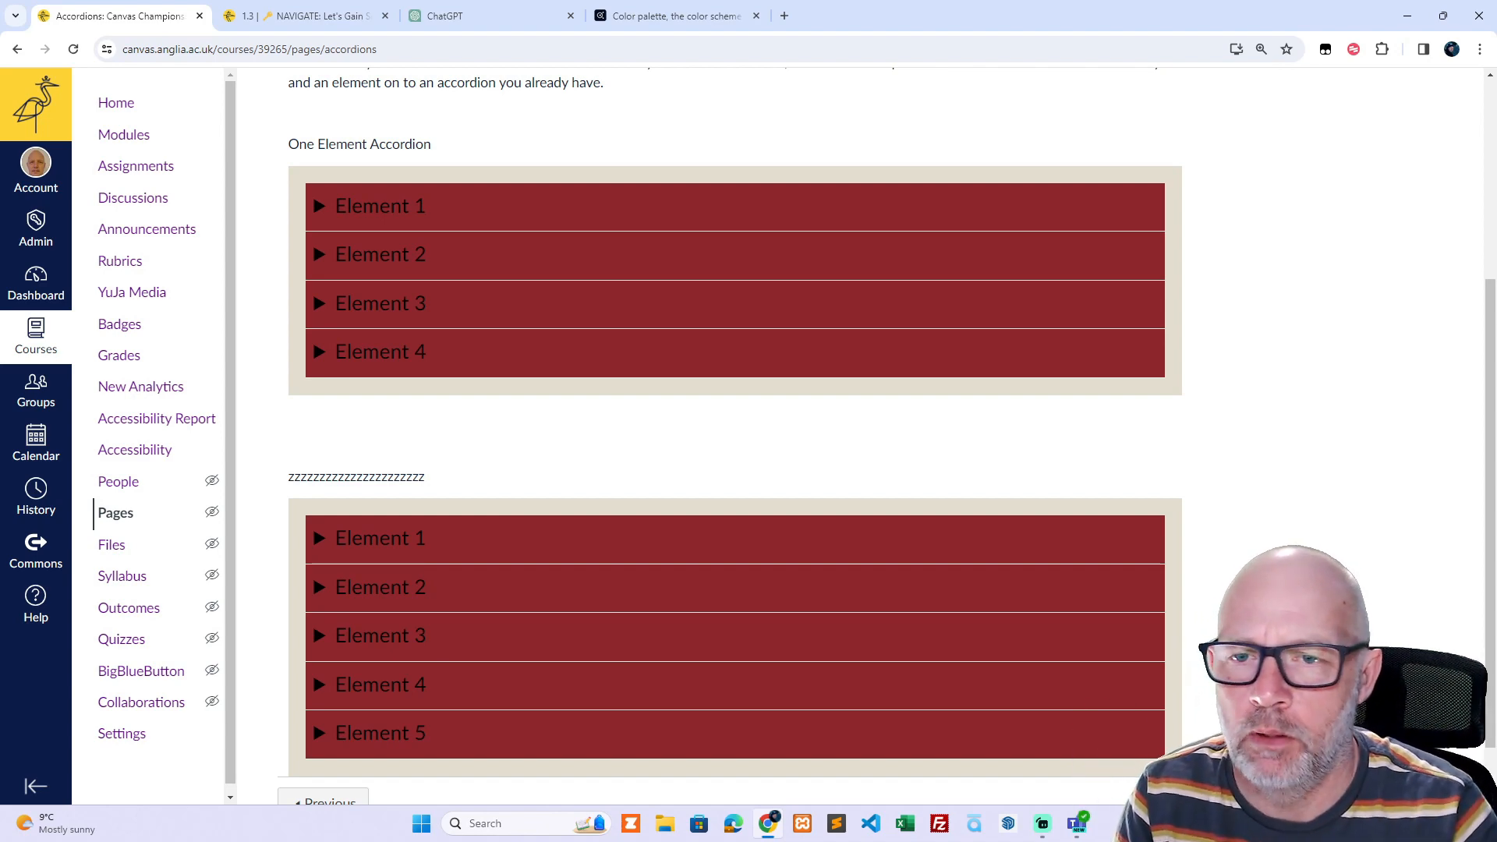
scroll(312, 552, up, 4)
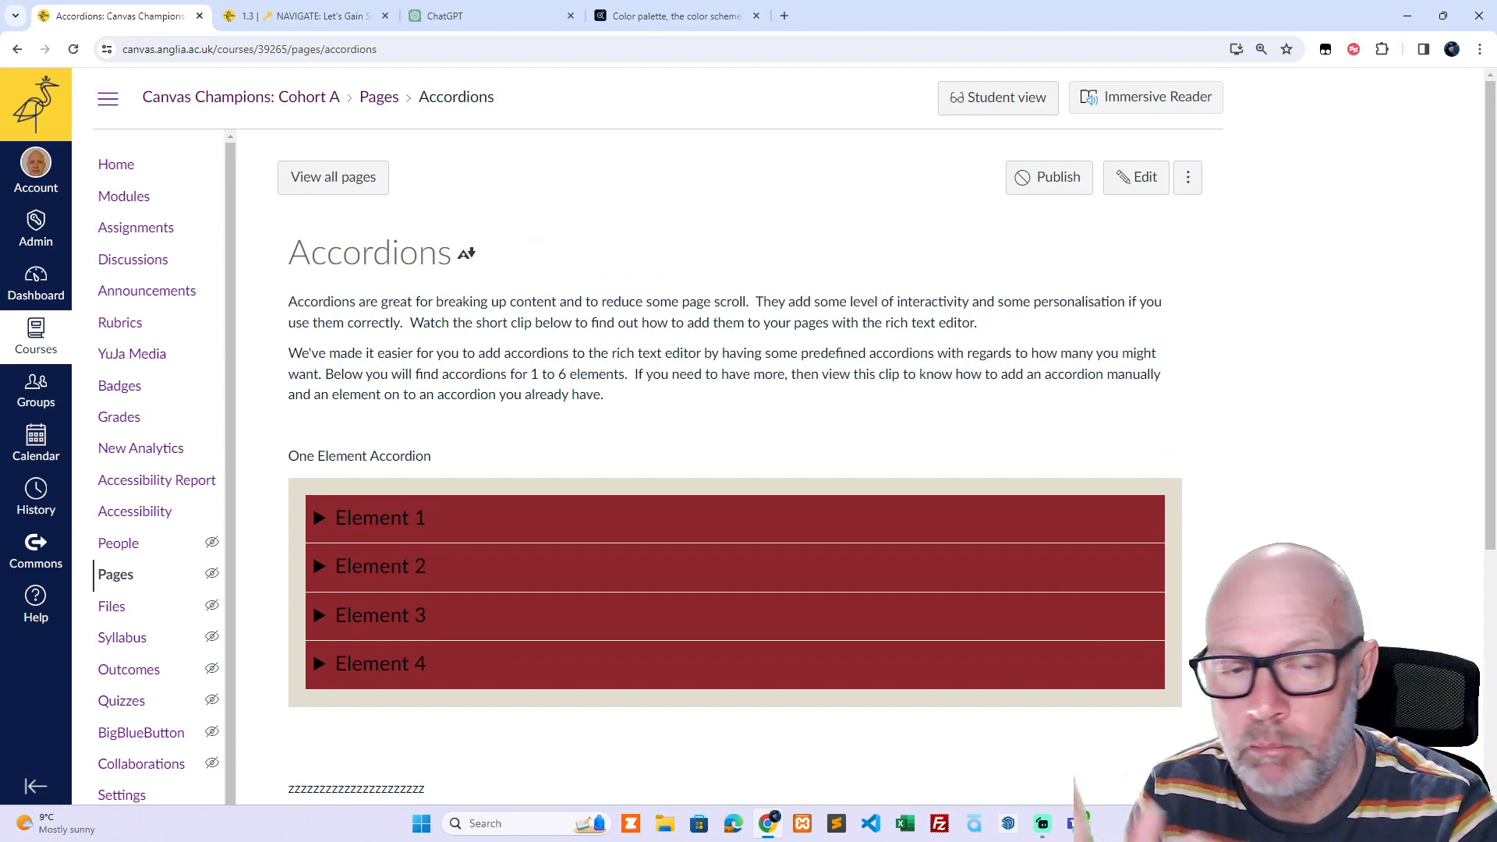